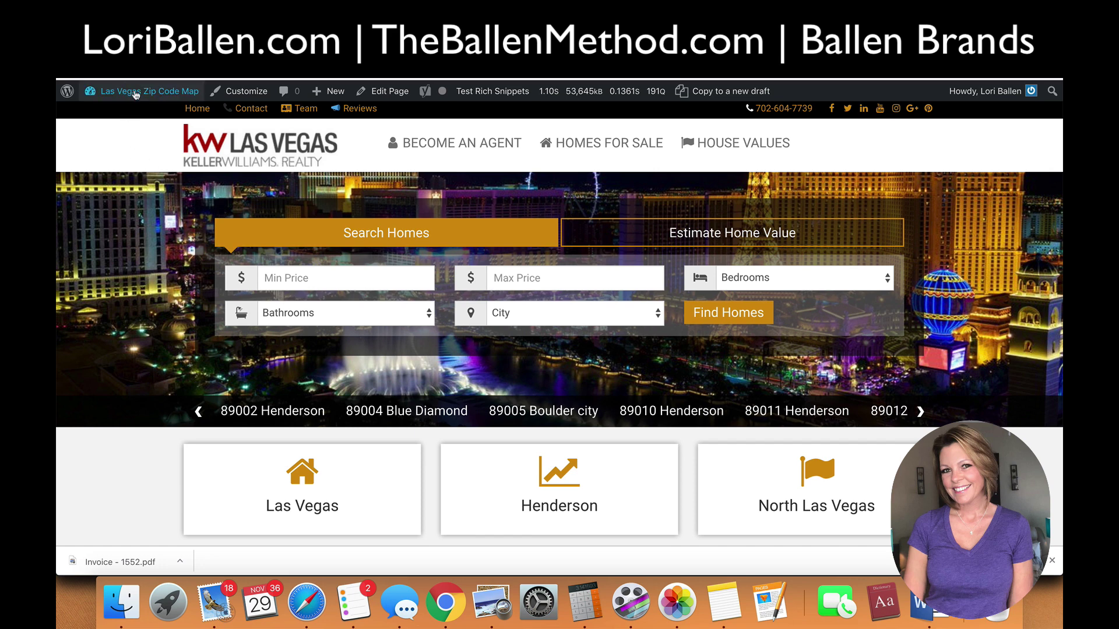
# Open the full report of top organic keywords for ballenvegas.com from the domain overview.
pyautogui.moveTo(151, 101)
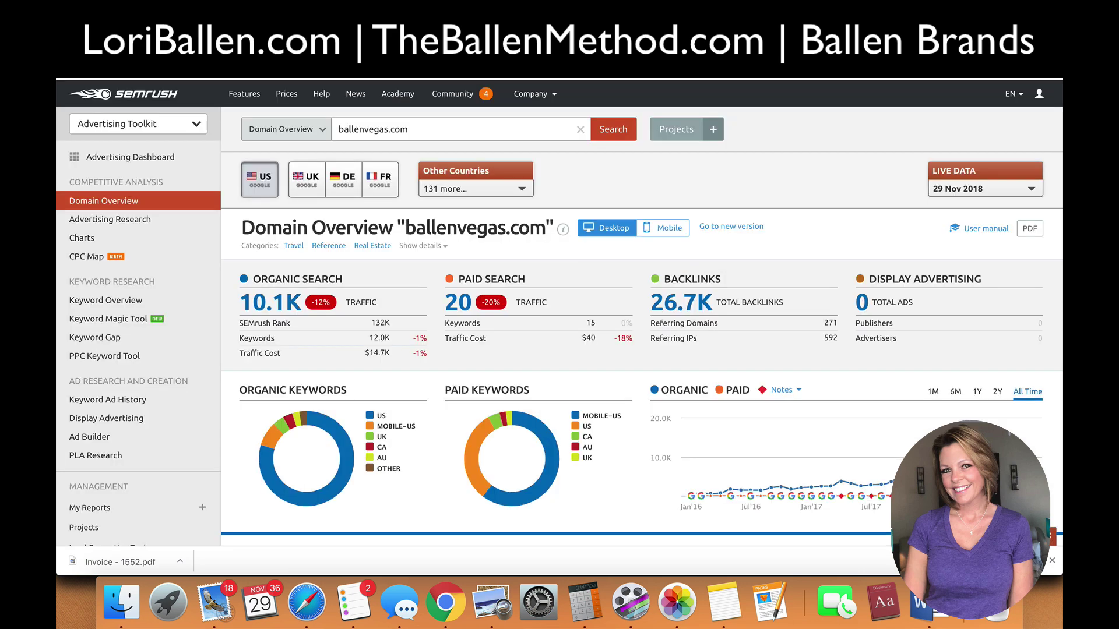
pyautogui.scroll(-10, 558, 191)
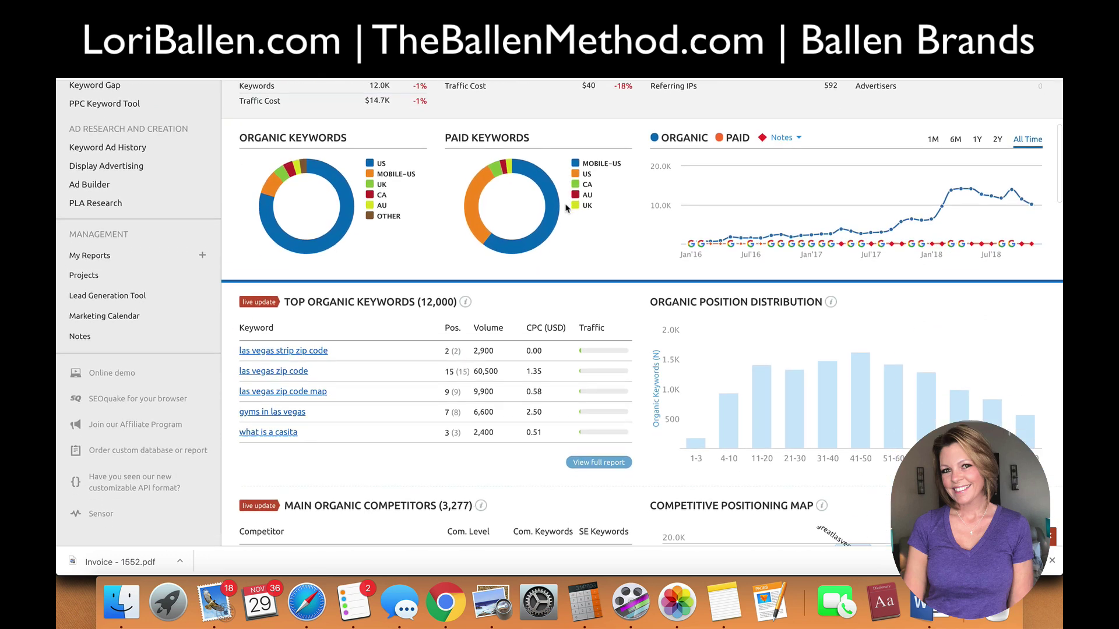
pyautogui.click(600, 331)
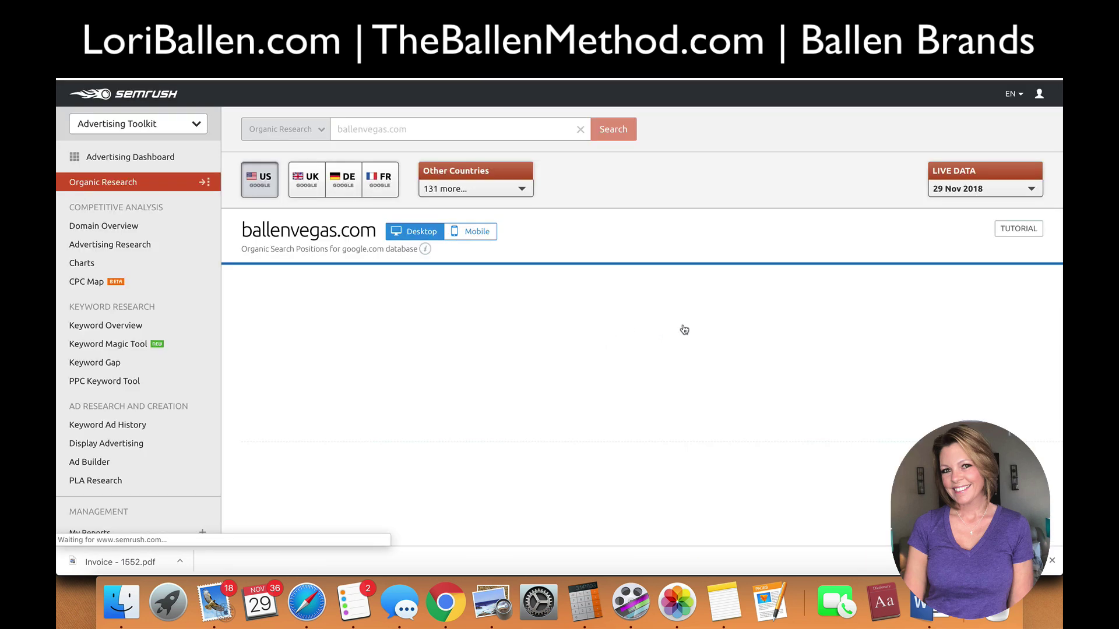
# Examine the top organic keywords and the 2018 points on the all-time traffic trend for ballenvegas.com.
pyautogui.scroll(-7, 670, 286)
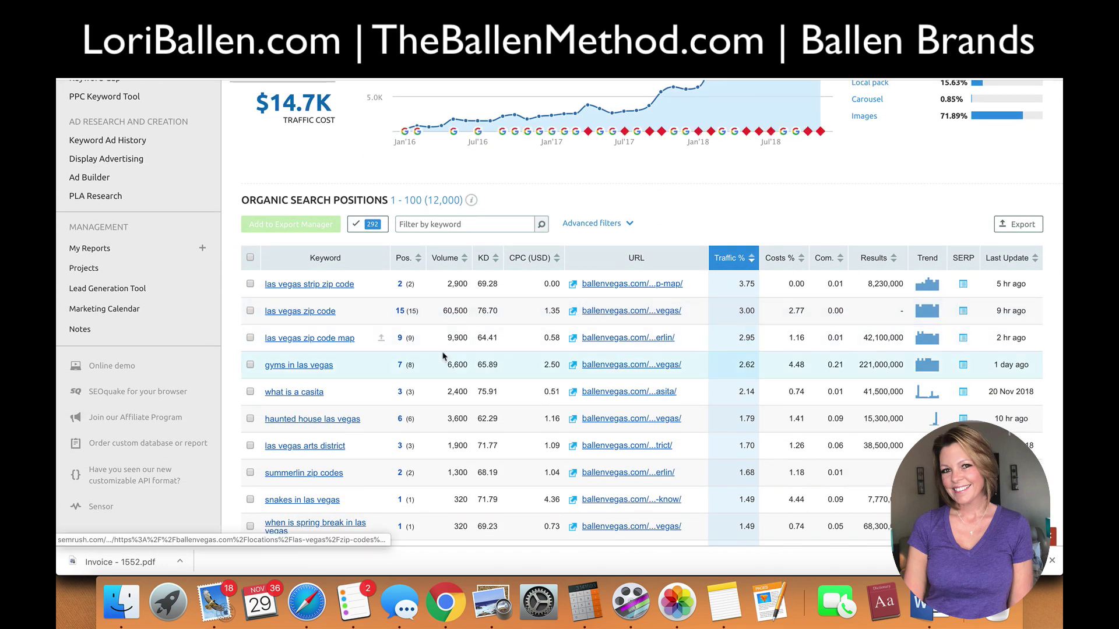
pyautogui.moveTo(304, 282)
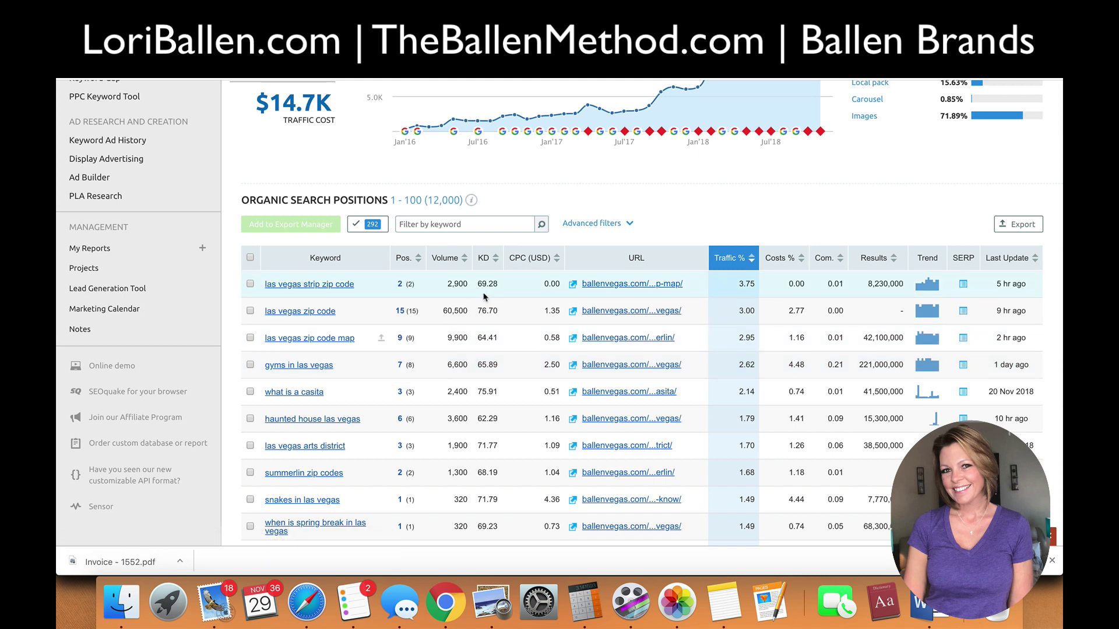
pyautogui.scroll(4, 483, 297)
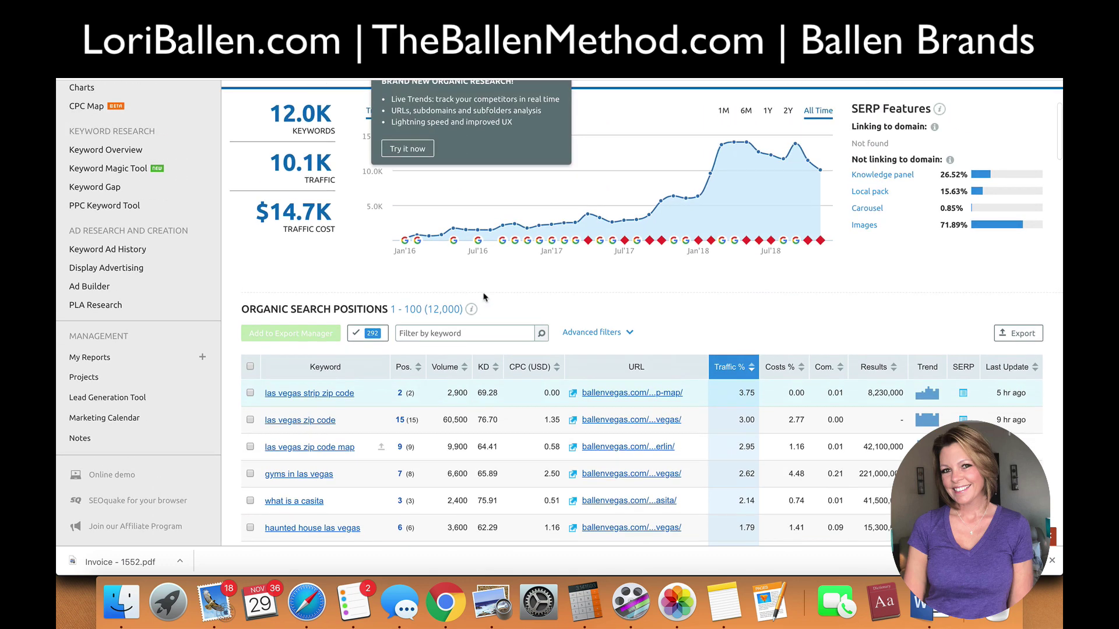
pyautogui.scroll(-1, 565, 287)
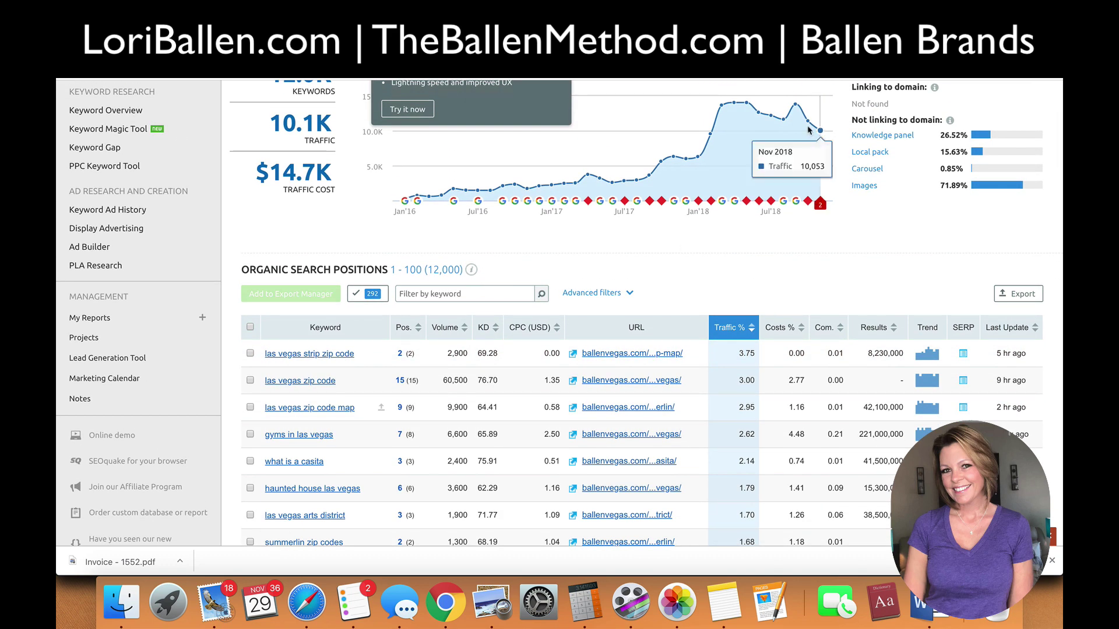
pyautogui.moveTo(826, 135)
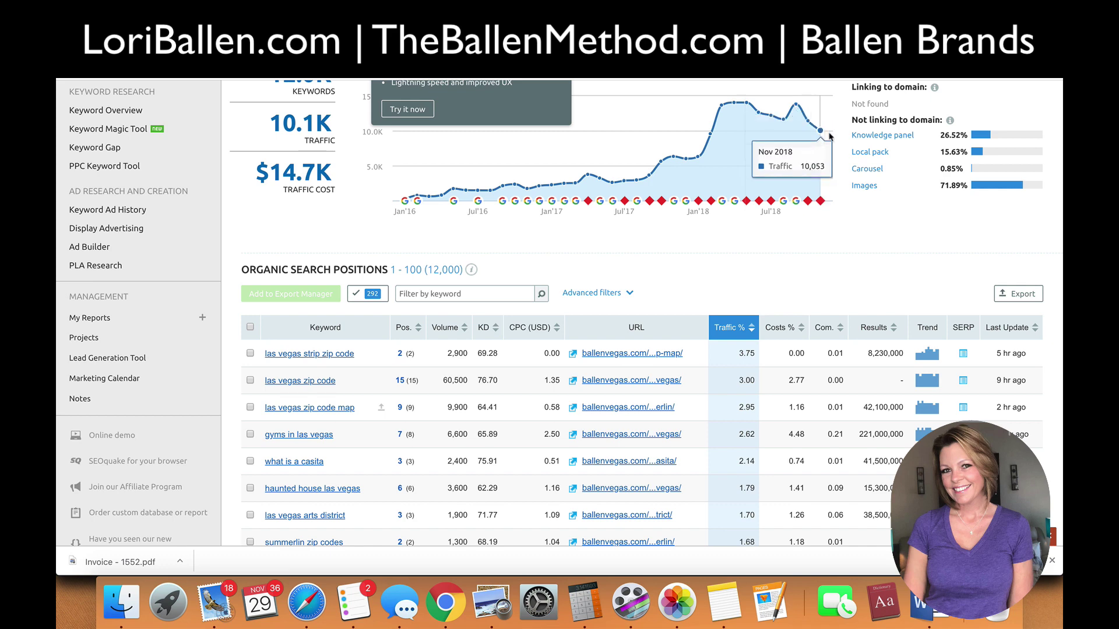
pyautogui.scroll(2, 757, 248)
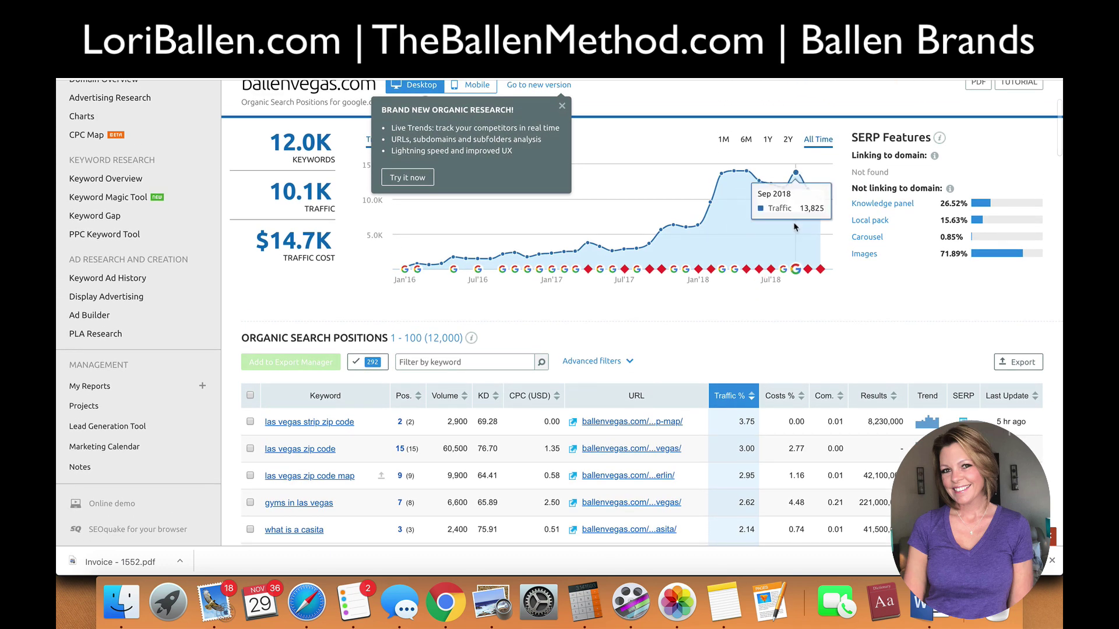
pyautogui.scroll(-4, 807, 307)
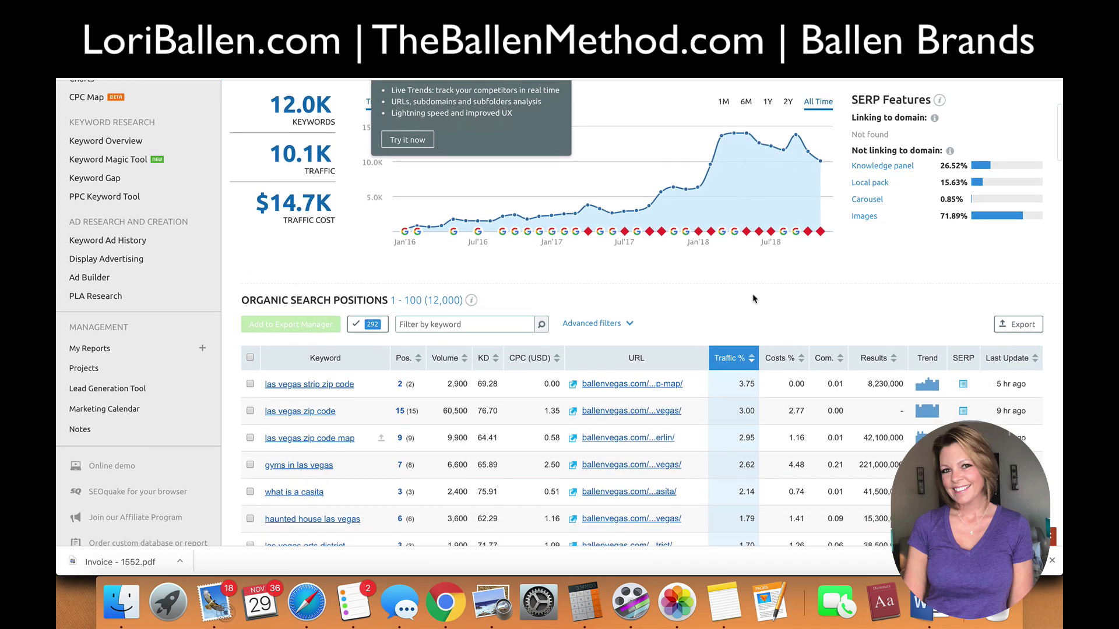
# Read through the organic search positions table, comparing the keywords' positions, search volumes and traffic shares.
pyautogui.scroll(-3, 726, 266)
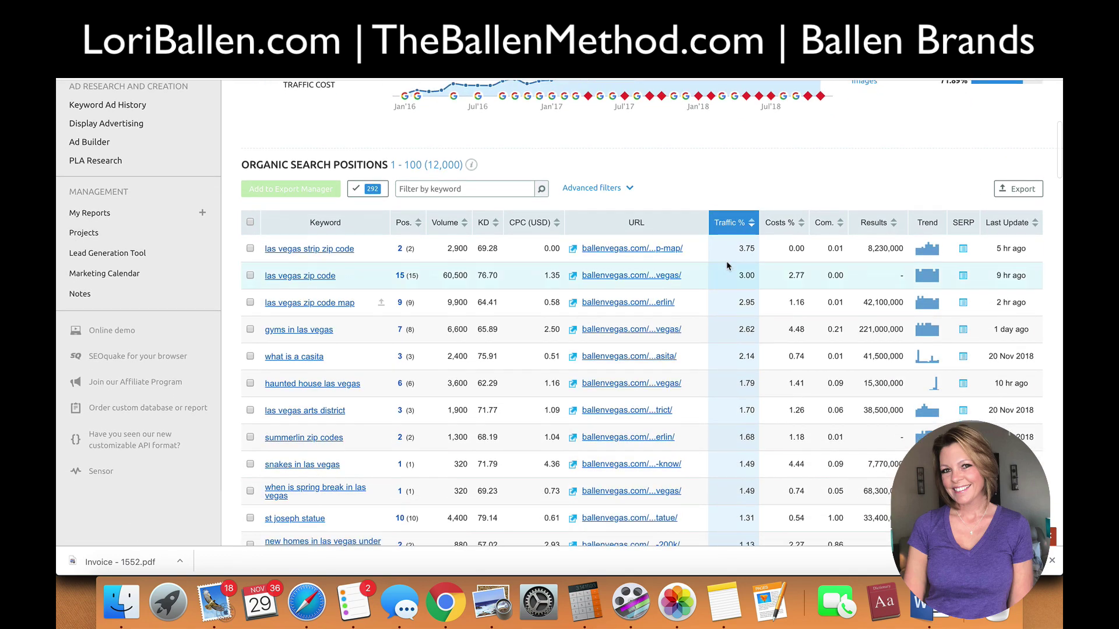
pyautogui.scroll(3, 727, 266)
pyautogui.scroll(-1, 728, 267)
pyautogui.scroll(-1, 728, 266)
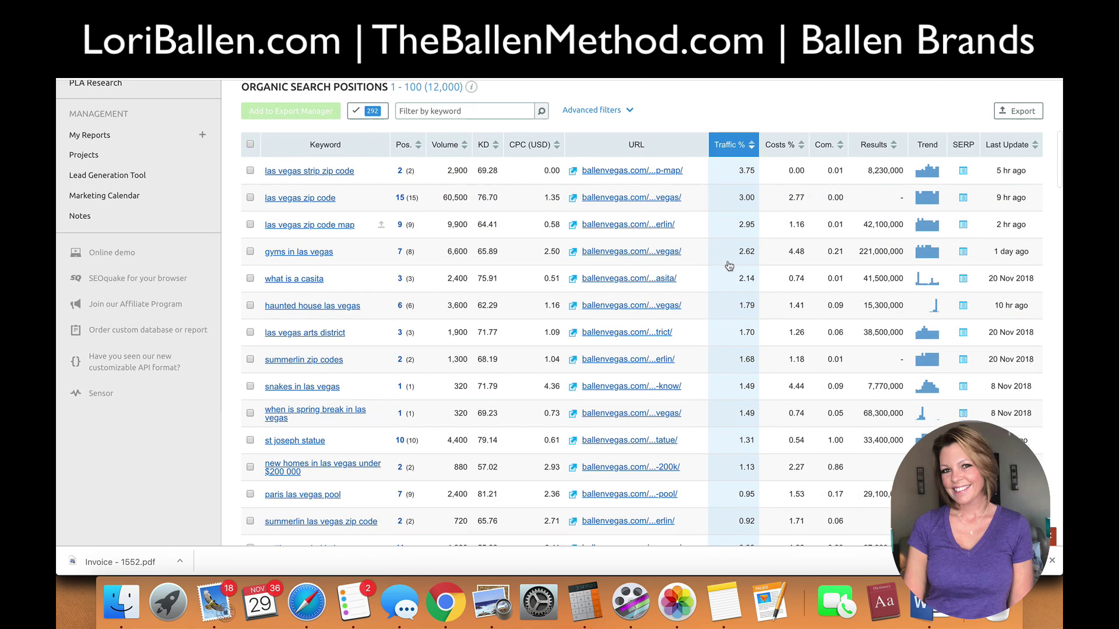
pyautogui.scroll(4, 728, 266)
pyautogui.scroll(-1, 729, 266)
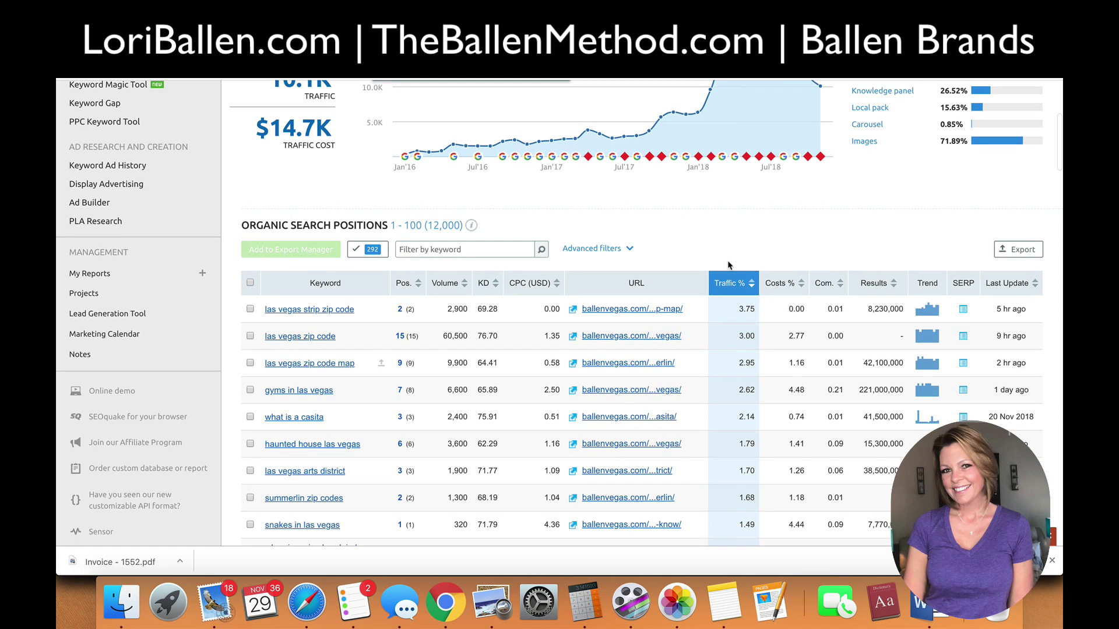
pyautogui.scroll(1, 733, 267)
pyautogui.scroll(-3, 733, 266)
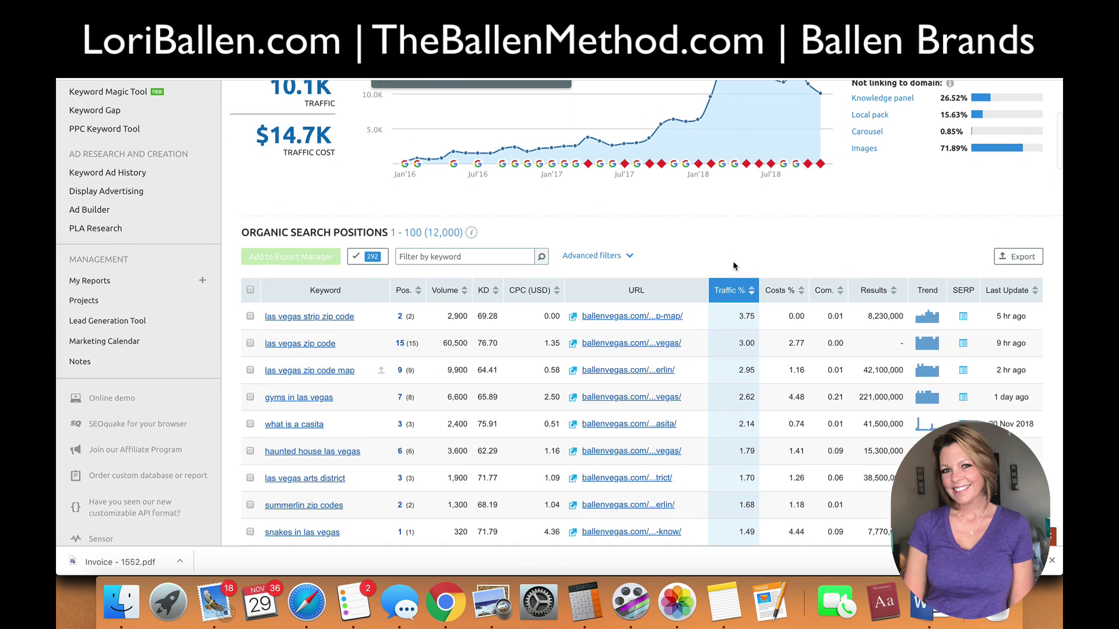
pyautogui.scroll(-1, 433, 267)
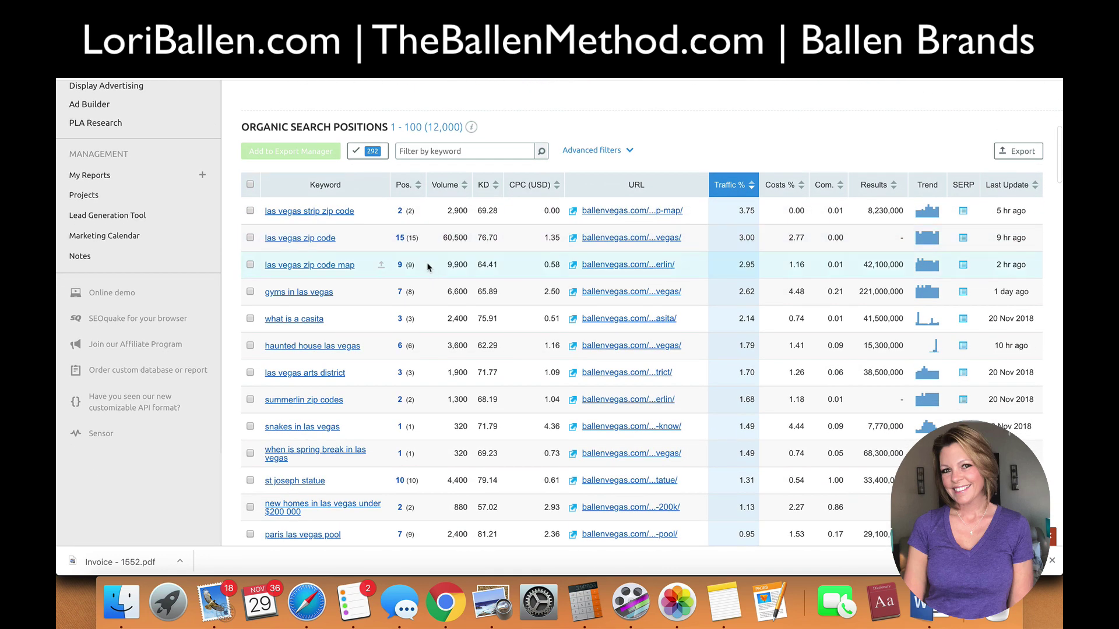
pyautogui.moveTo(344, 219)
pyautogui.scroll(-1, 429, 259)
pyautogui.scroll(-1, 428, 258)
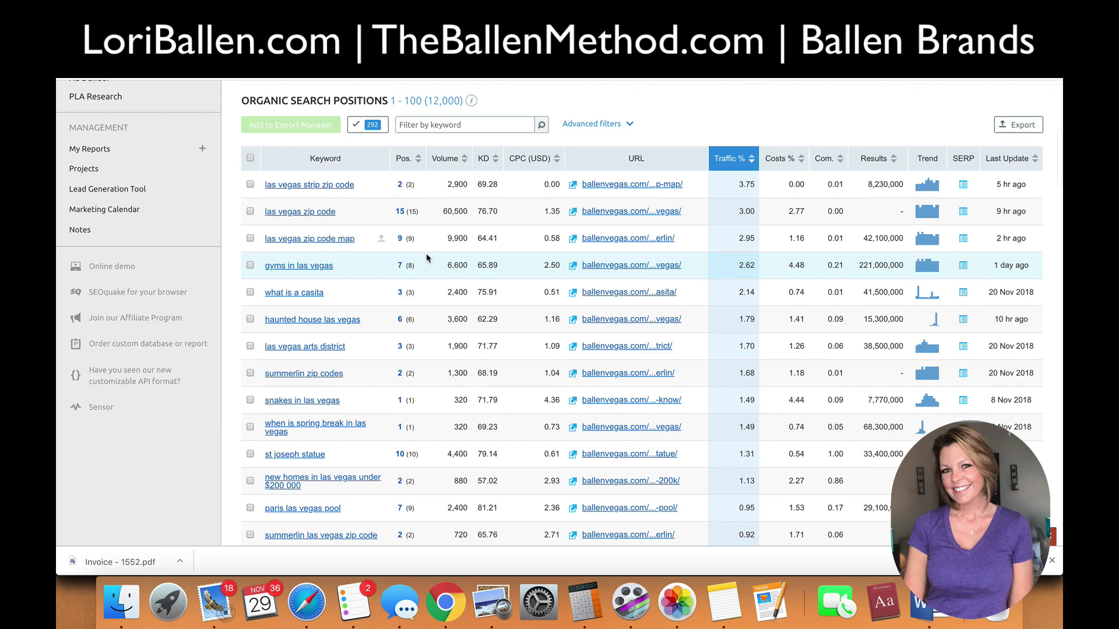
pyautogui.scroll(-10, 426, 258)
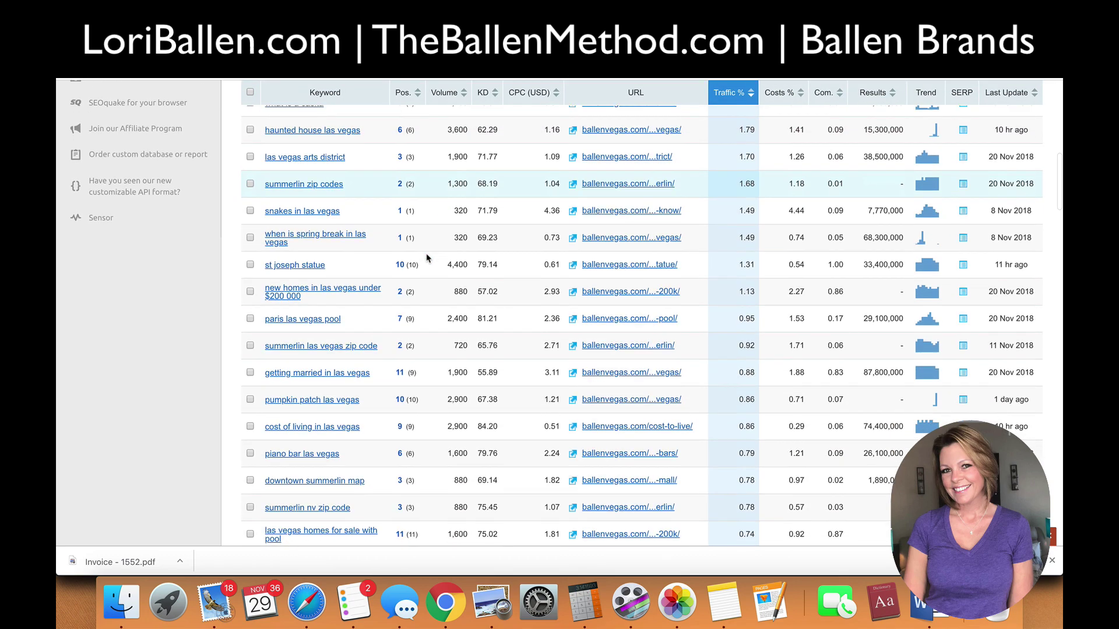
# Switch the Organic Research report for ballenvegas.com to the new version.
pyautogui.scroll(20, 427, 256)
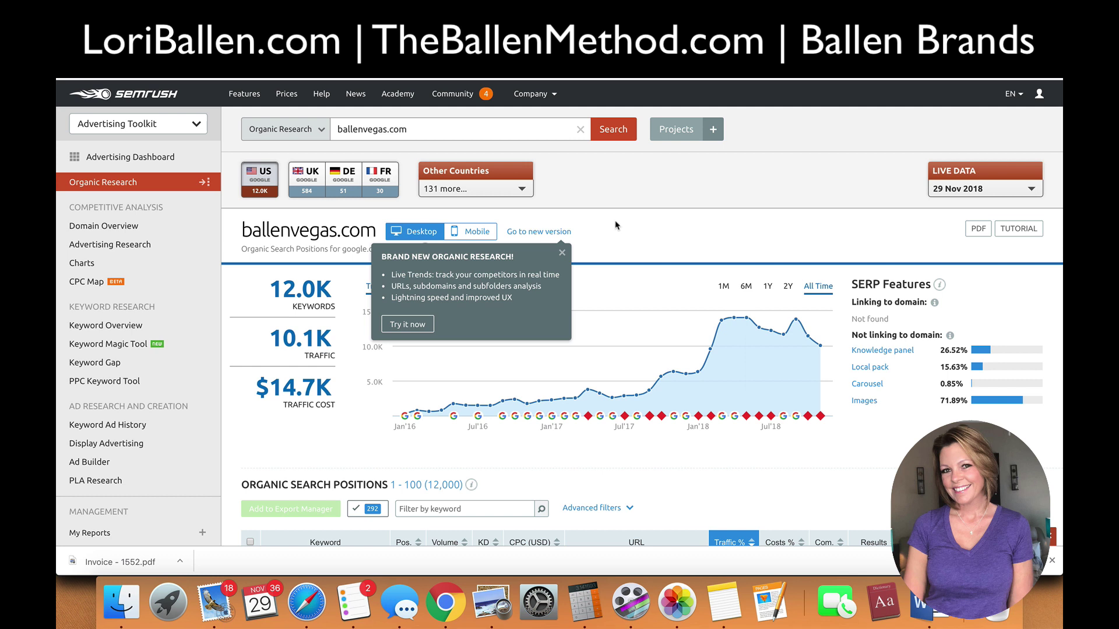
pyautogui.scroll(-1, 616, 225)
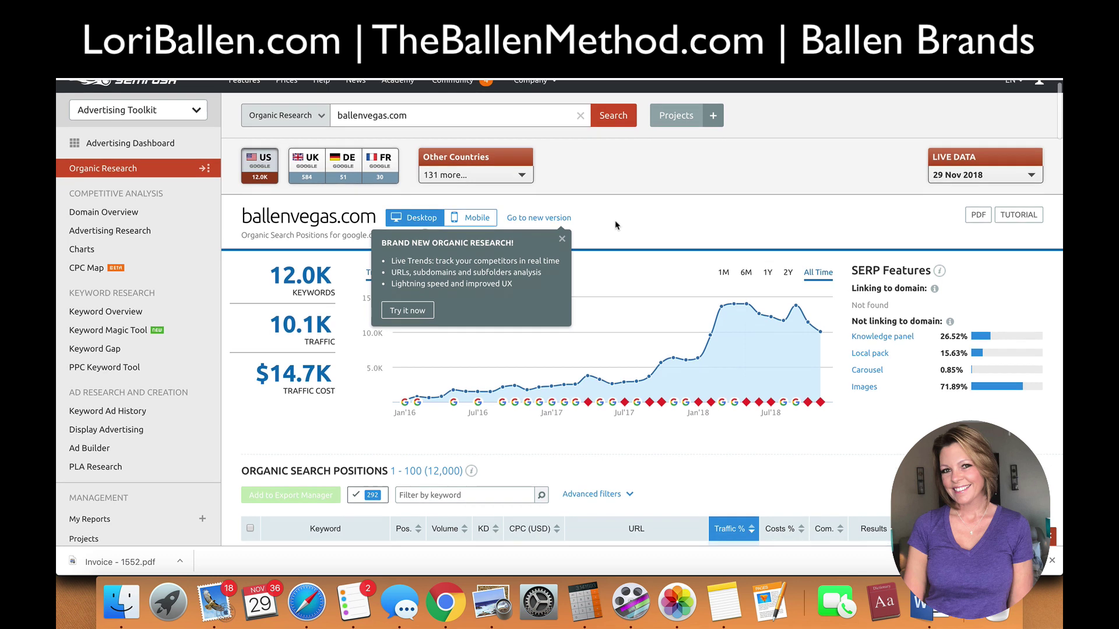
pyautogui.click(549, 207)
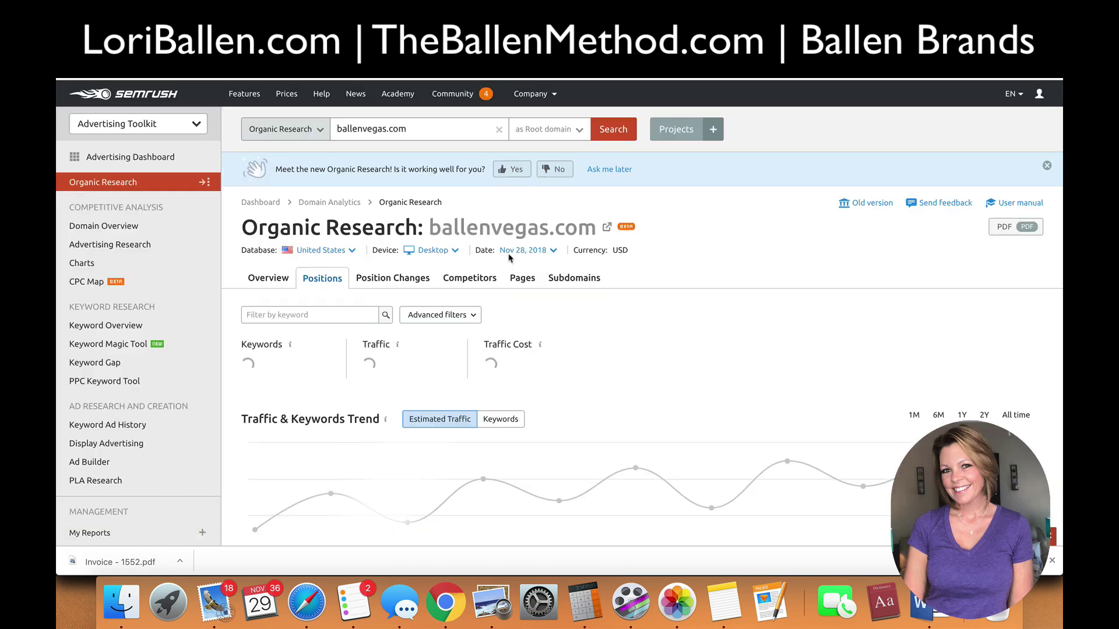
# Check the one-year traffic trend and search positions, and open the site's organic pages report.
pyautogui.scroll(-5, 509, 258)
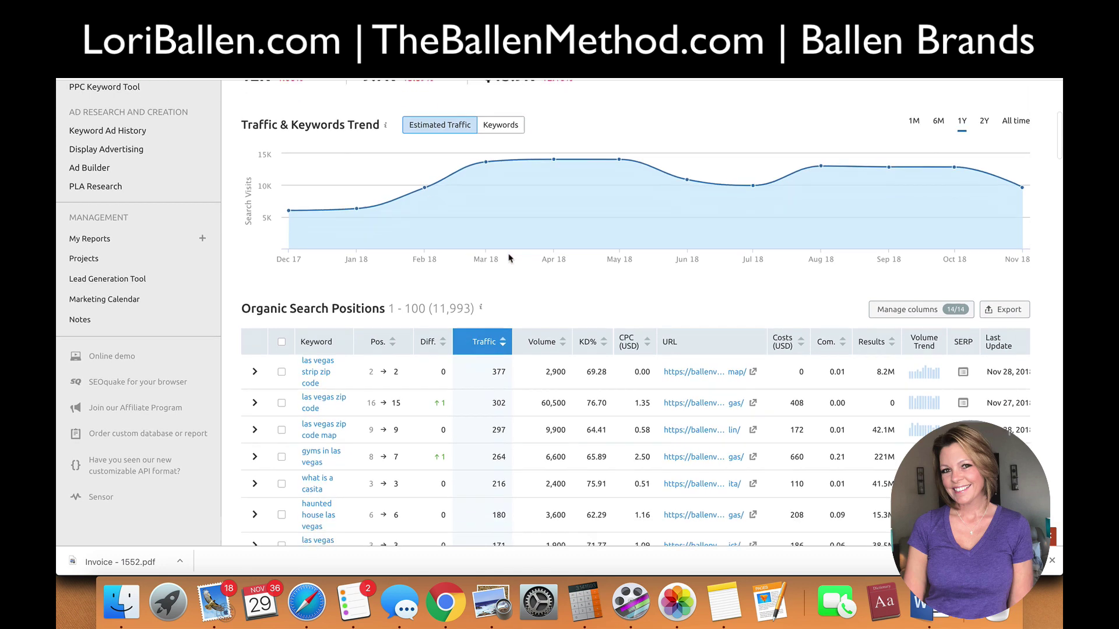
pyautogui.scroll(3, 763, 367)
pyautogui.scroll(5, 766, 367)
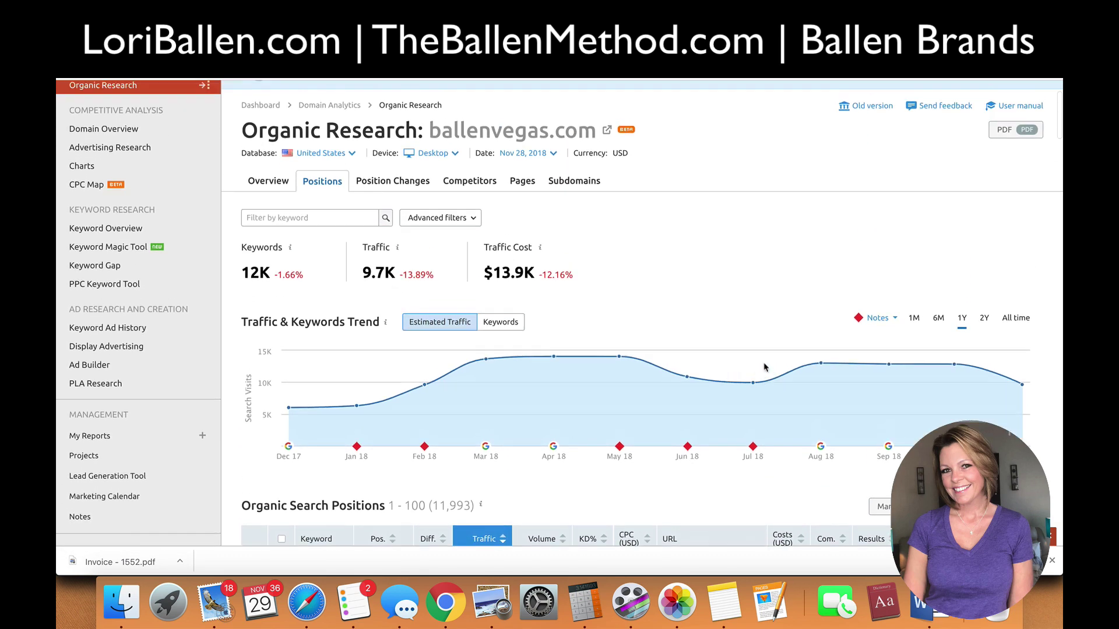
pyautogui.click(529, 243)
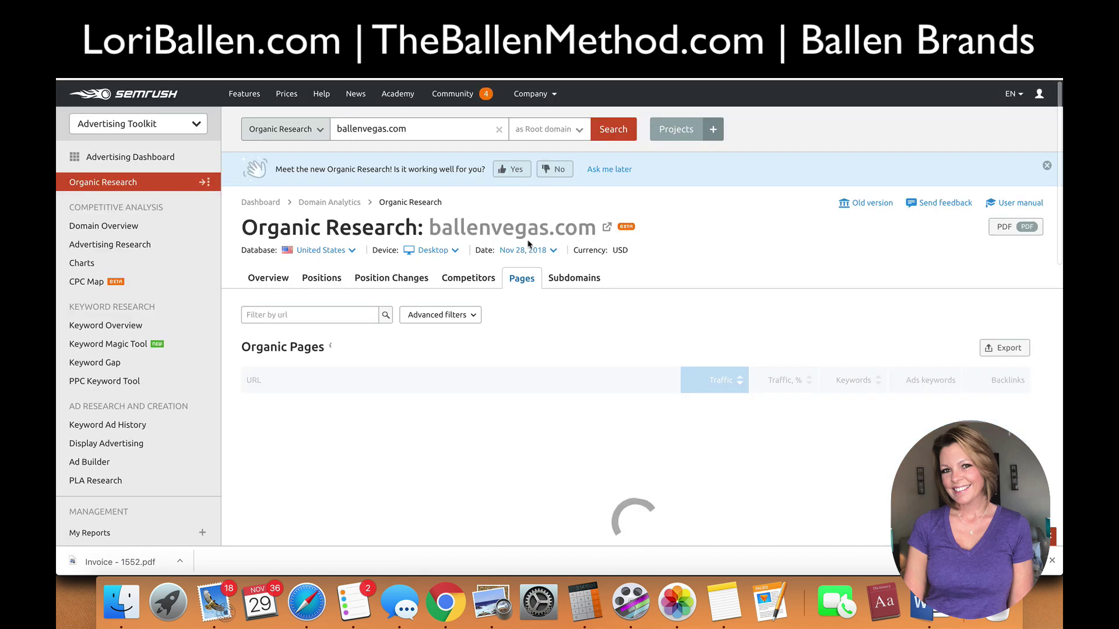
# Examine the organic pages list for ballenvegas.com, comparing which URLs bring the most traffic and keywords.
pyautogui.scroll(-4, 657, 278)
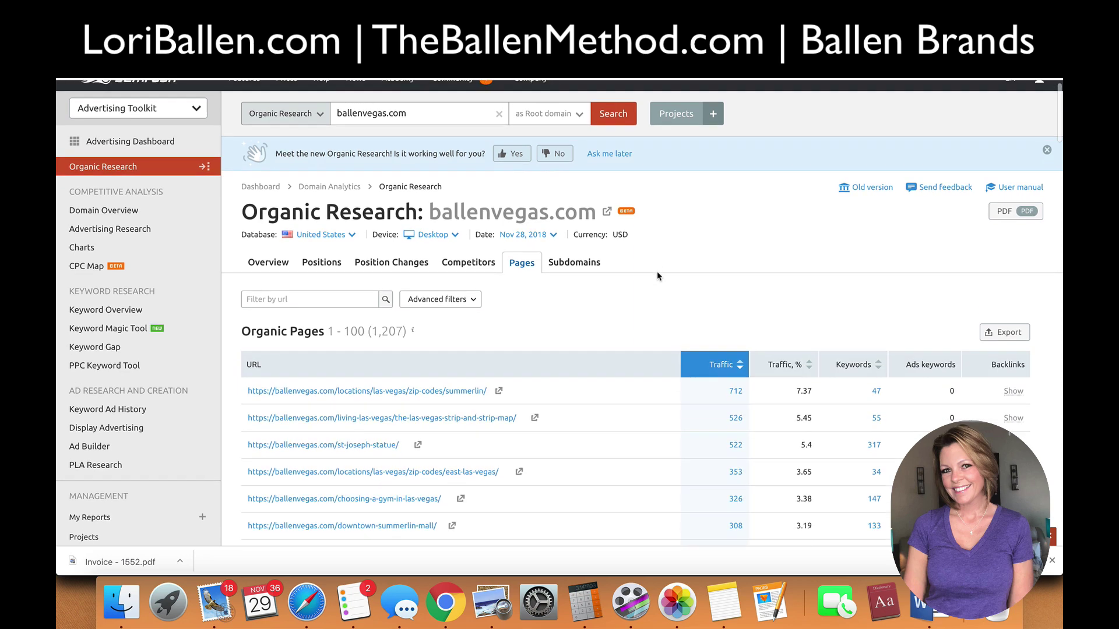
pyautogui.scroll(-1, 619, 266)
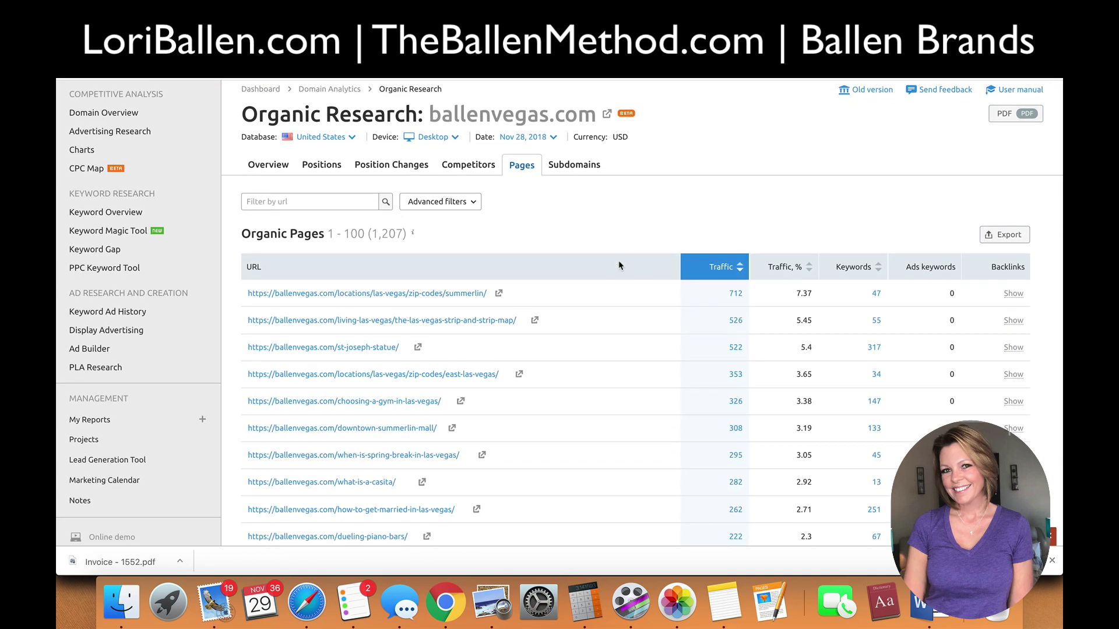
pyautogui.scroll(-5, 619, 265)
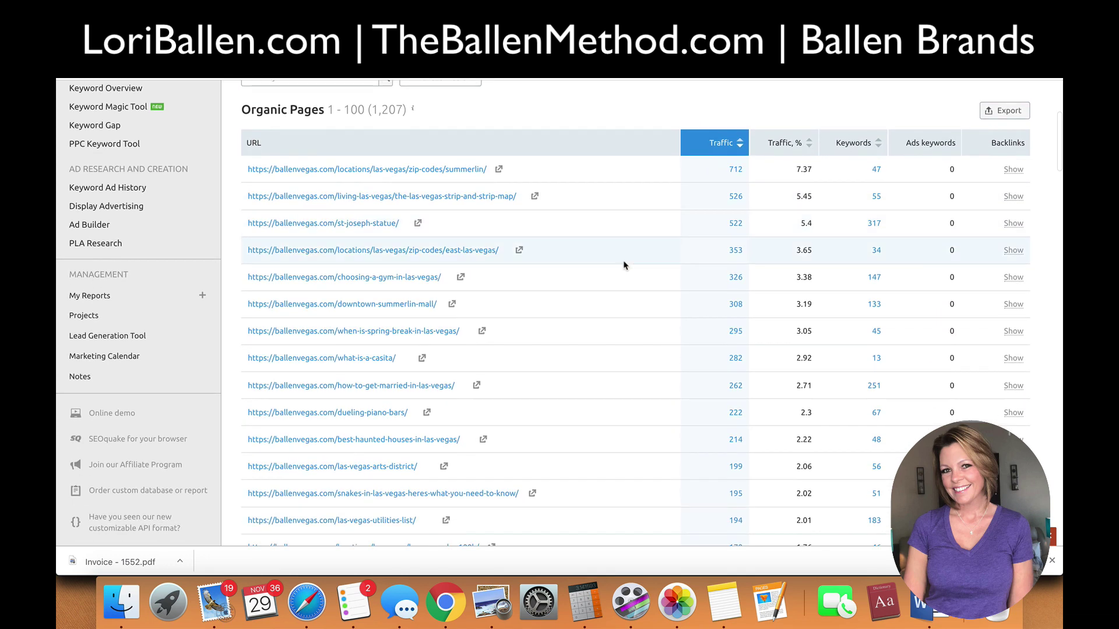
pyautogui.scroll(-2, 624, 266)
pyautogui.scroll(5, 622, 266)
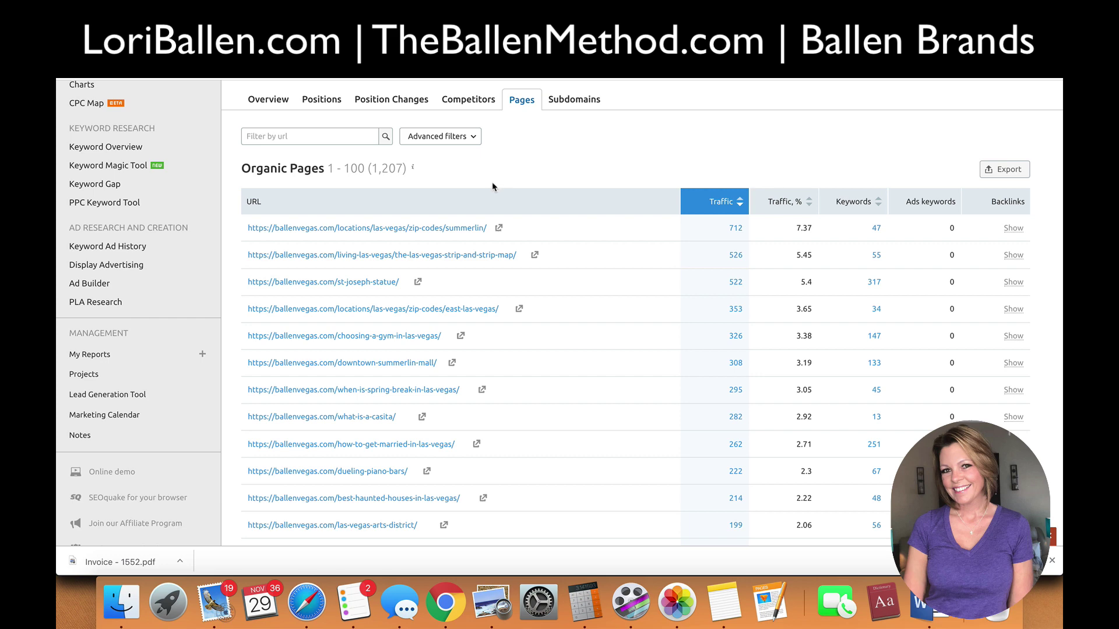
pyautogui.scroll(-1, 493, 184)
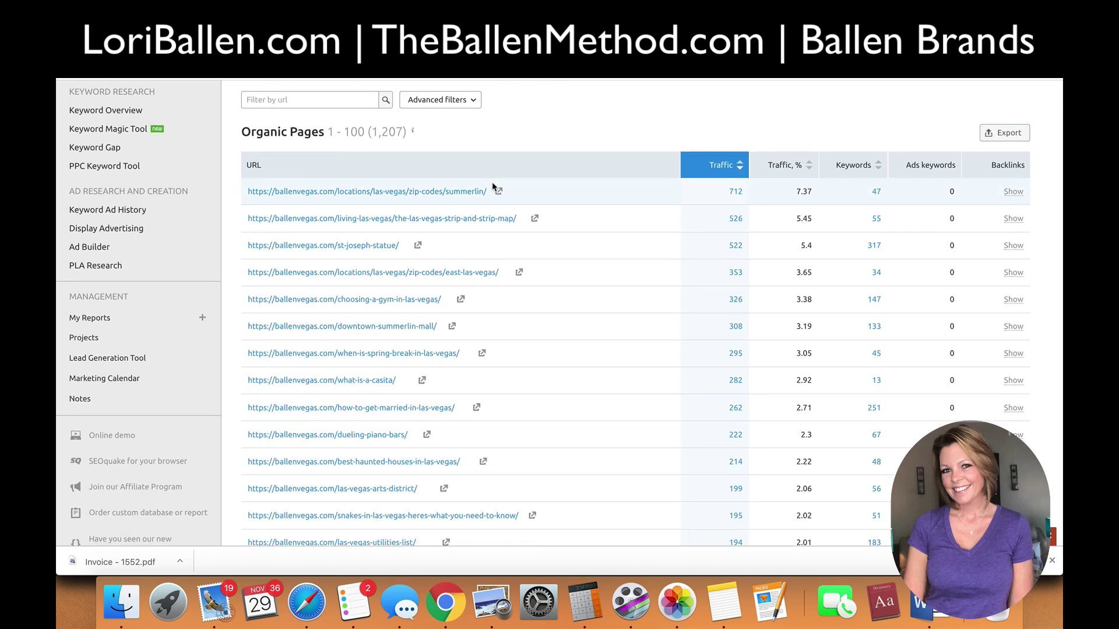
pyautogui.scroll(-1, 443, 192)
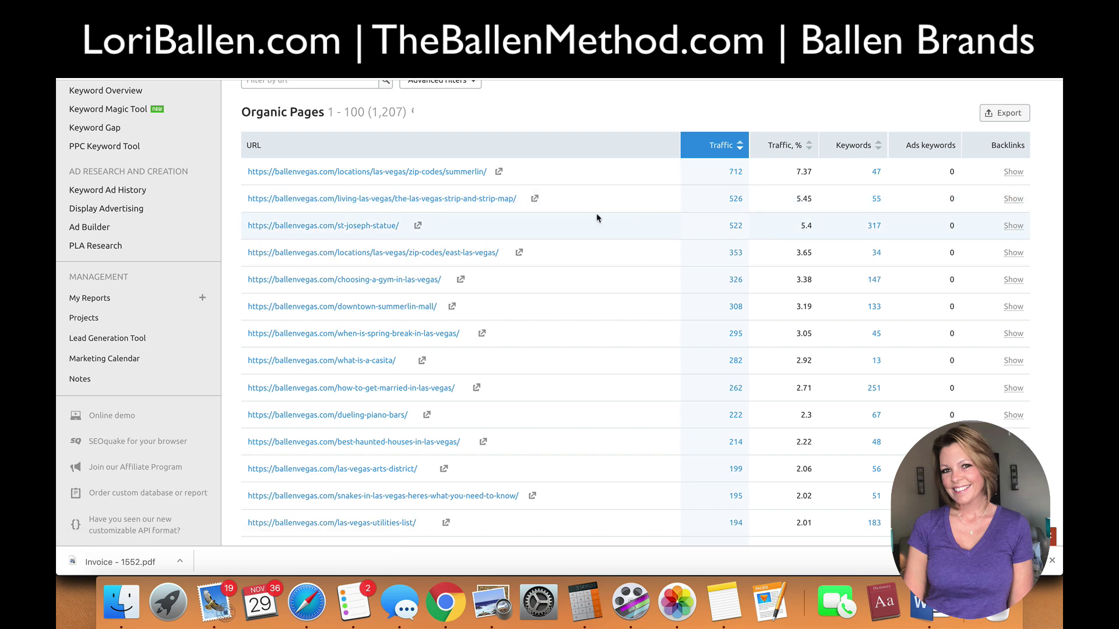
pyautogui.scroll(-3, 597, 218)
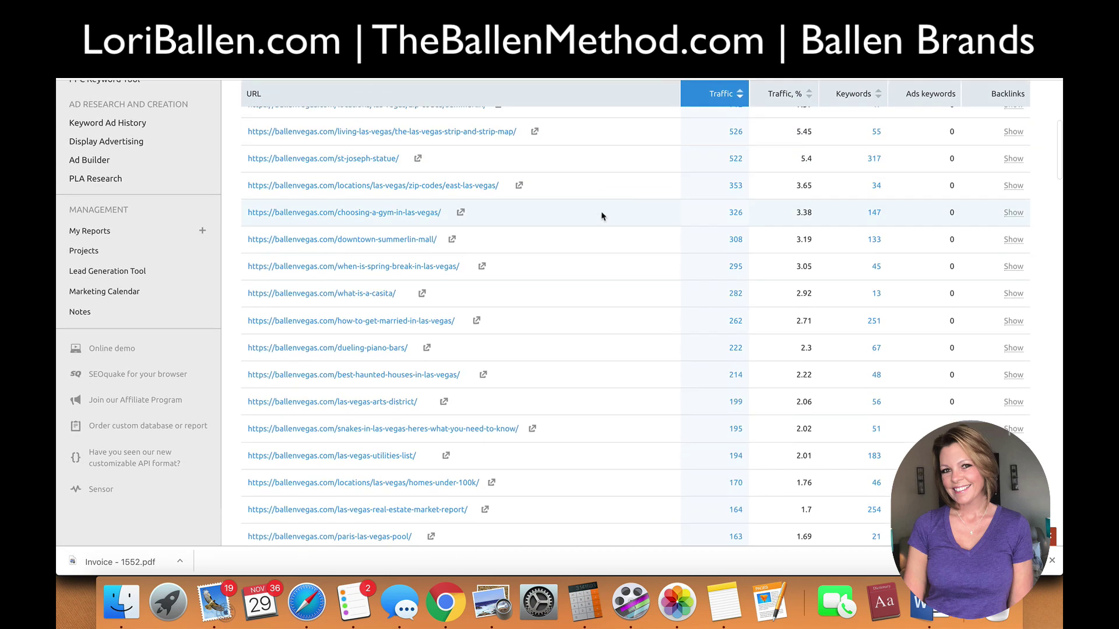
pyautogui.scroll(-1, 602, 217)
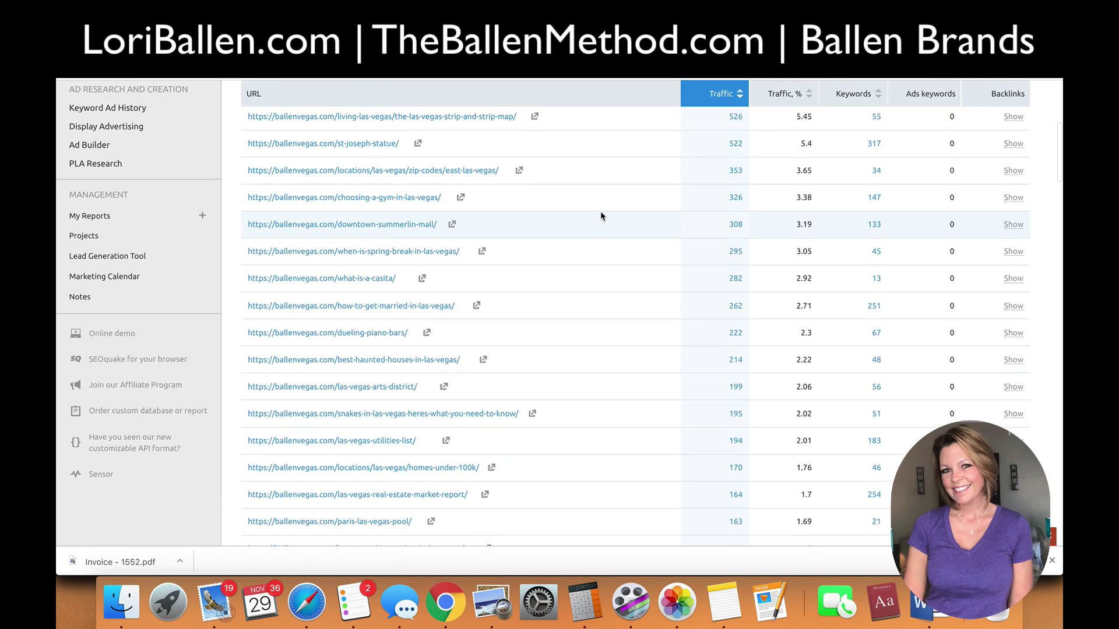
pyautogui.scroll(-2, 601, 215)
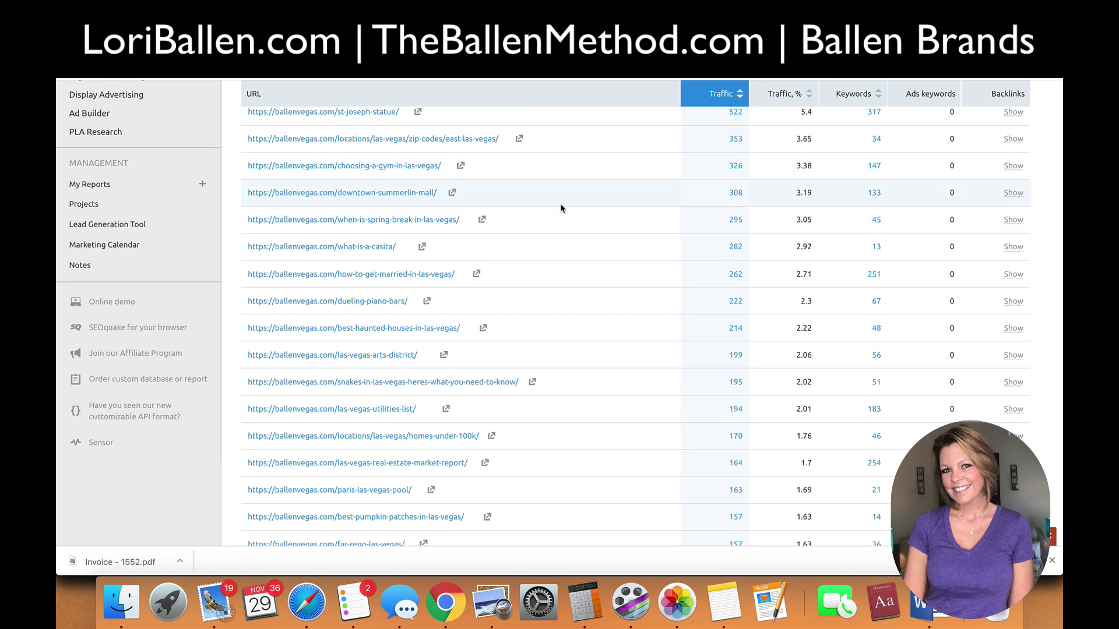
pyautogui.scroll(-1, 560, 208)
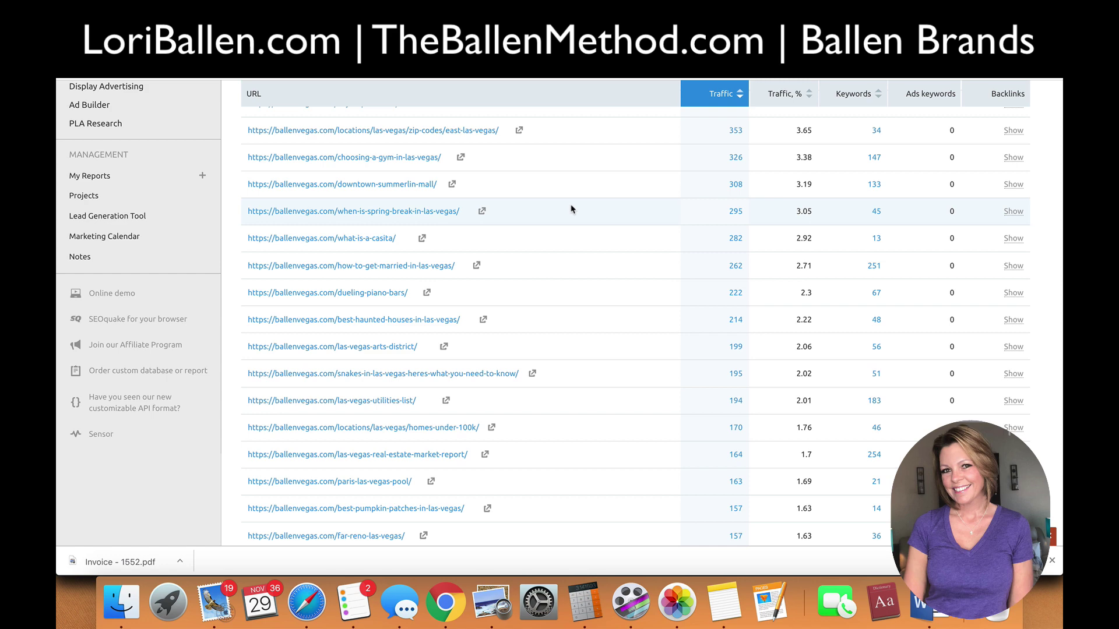
pyautogui.scroll(-1, 571, 208)
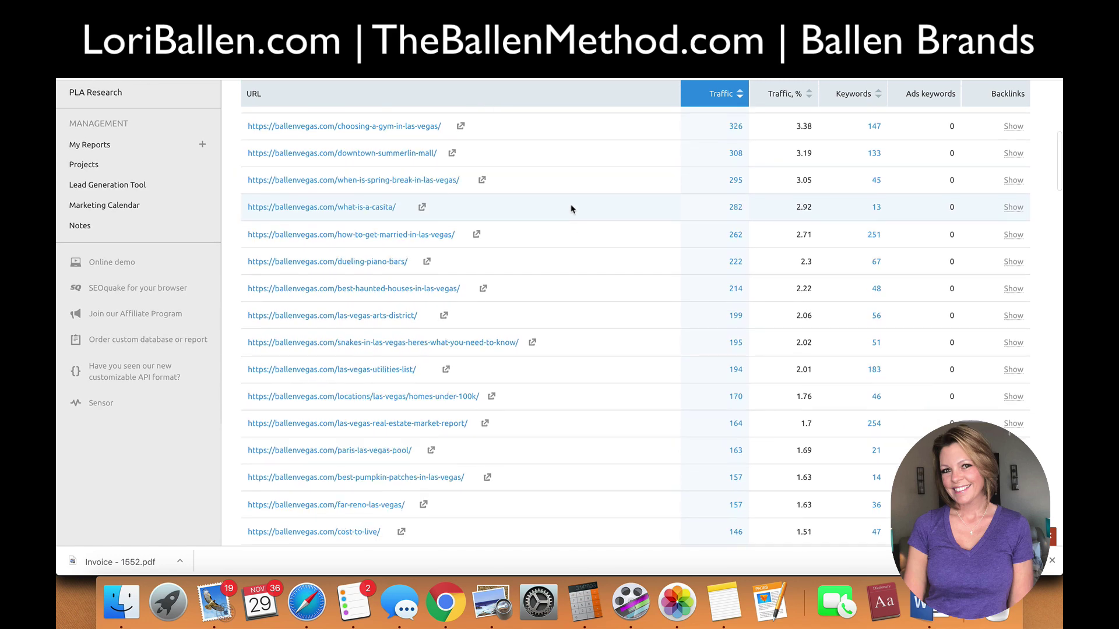
pyautogui.scroll(2, 571, 210)
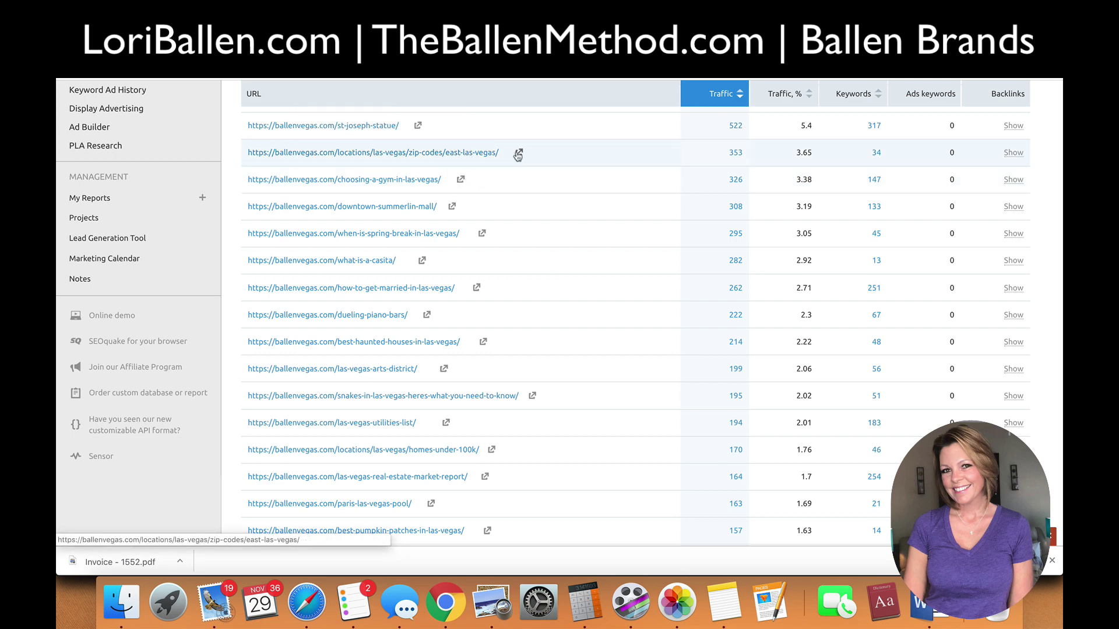
# Open the Organic Research report for the east-las-vegas zip codes URL and review its top organic keywords, keyword trend and traffic.
pyautogui.rightClick(500, 154)
pyautogui.click(500, 156)
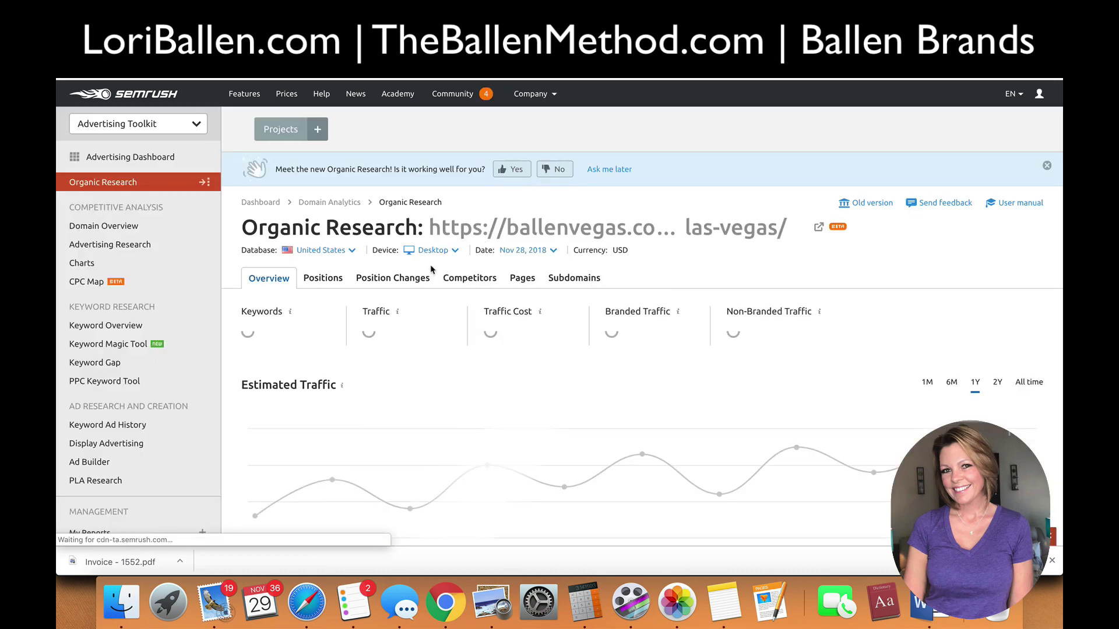
pyautogui.scroll(-5, 430, 267)
pyautogui.scroll(-15, 430, 268)
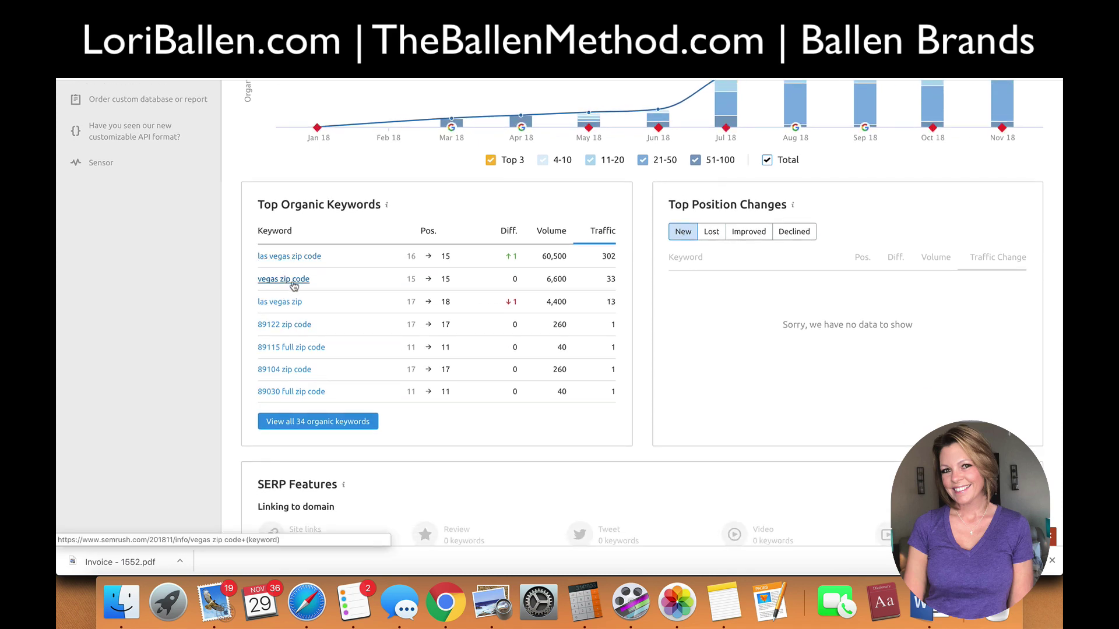
pyautogui.scroll(4, 325, 310)
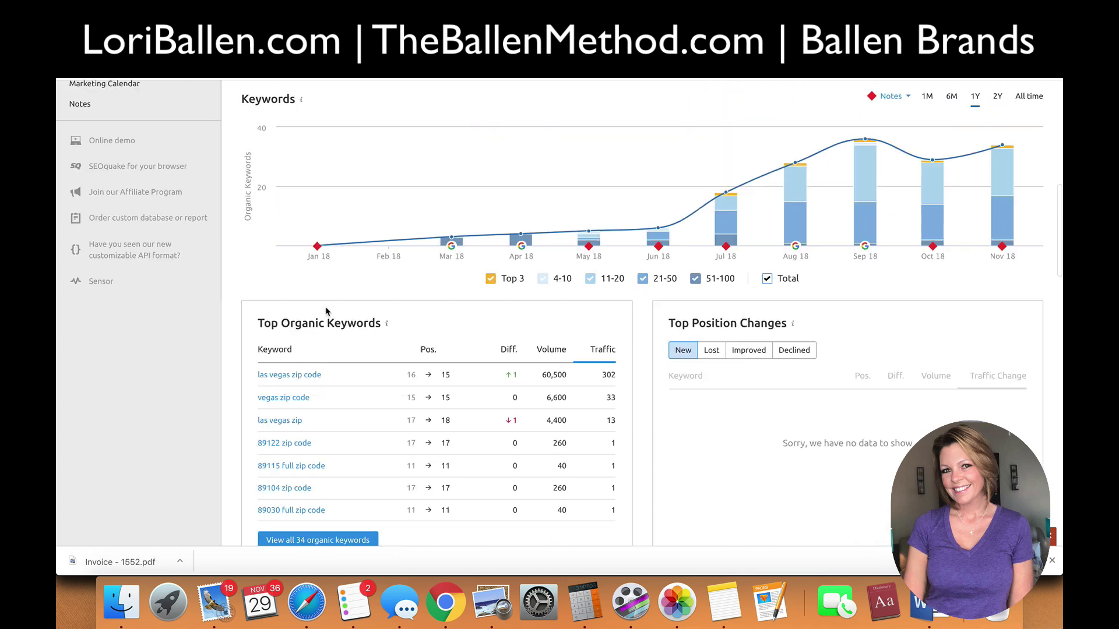
pyautogui.scroll(-3, 315, 309)
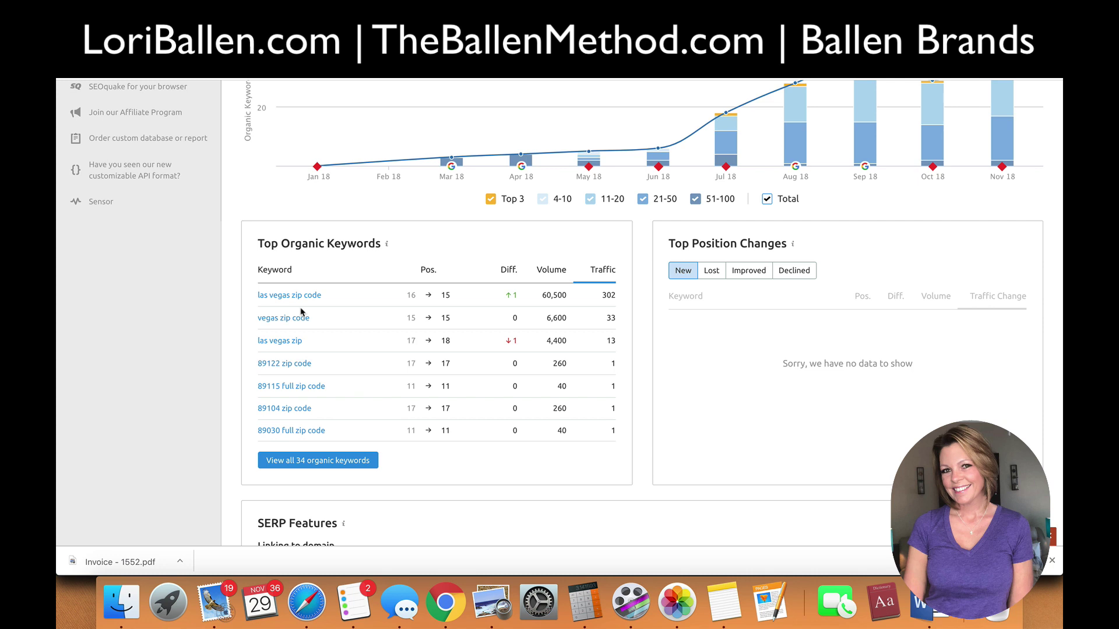
pyautogui.scroll(15, 301, 312)
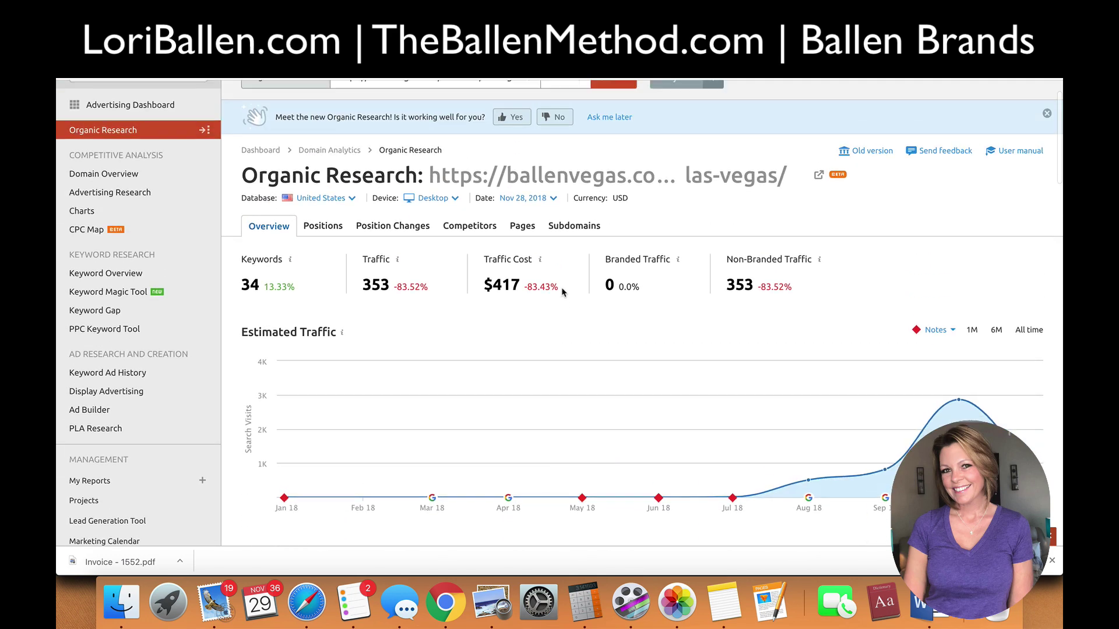
pyautogui.scroll(2, 562, 292)
pyautogui.scroll(-2, 550, 292)
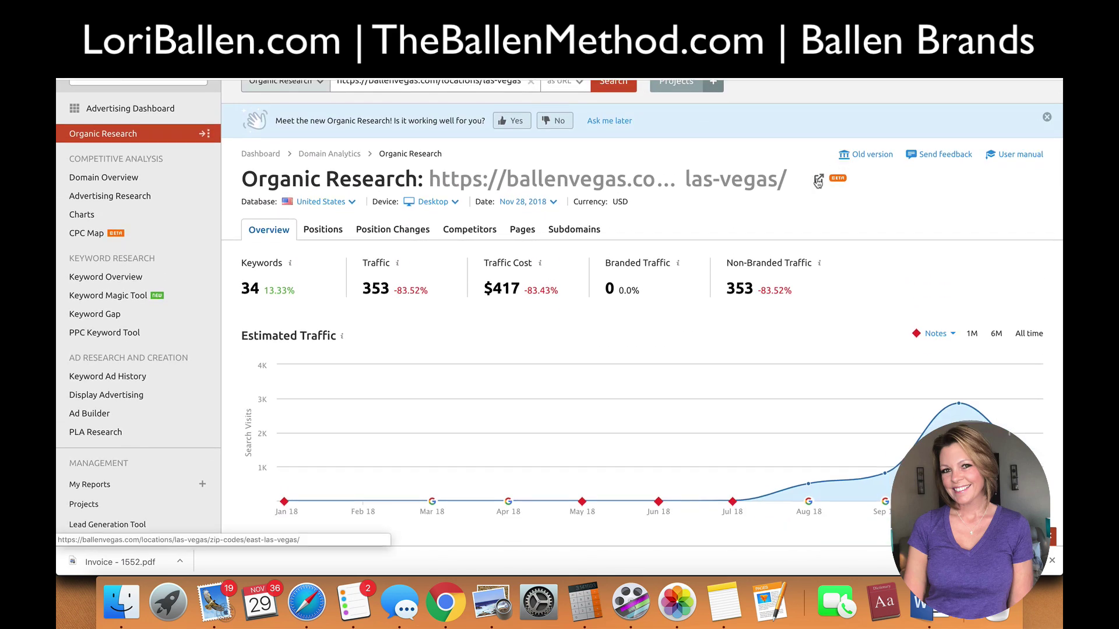
# Open the live East Las Vegas zip codes page from the report and look over its zip code links and map.
pyautogui.click(819, 182)
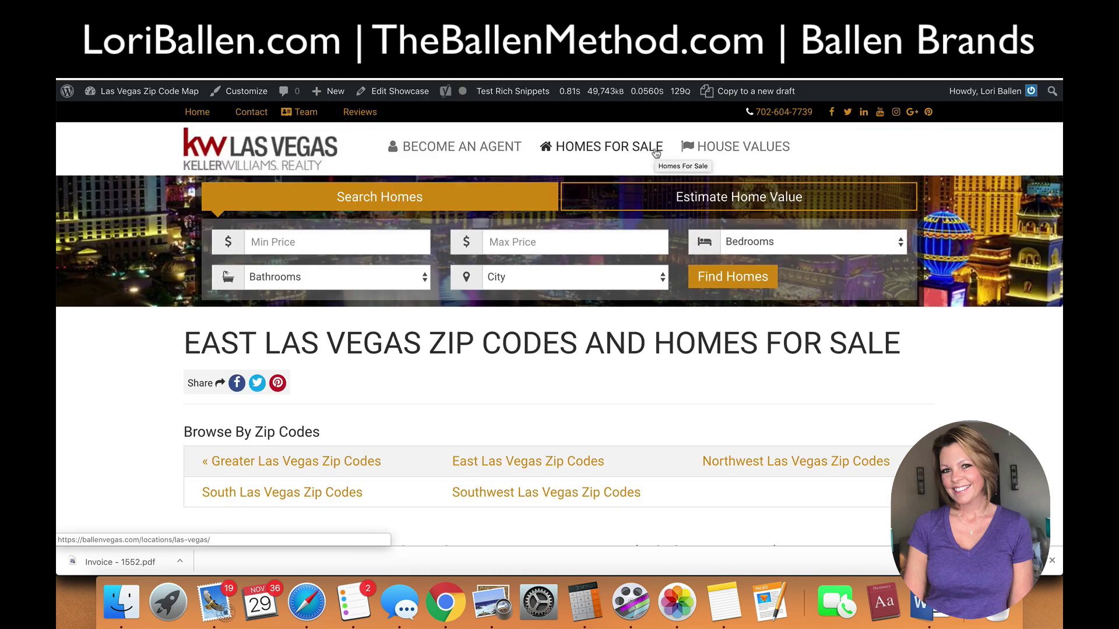
pyautogui.scroll(-4, 656, 152)
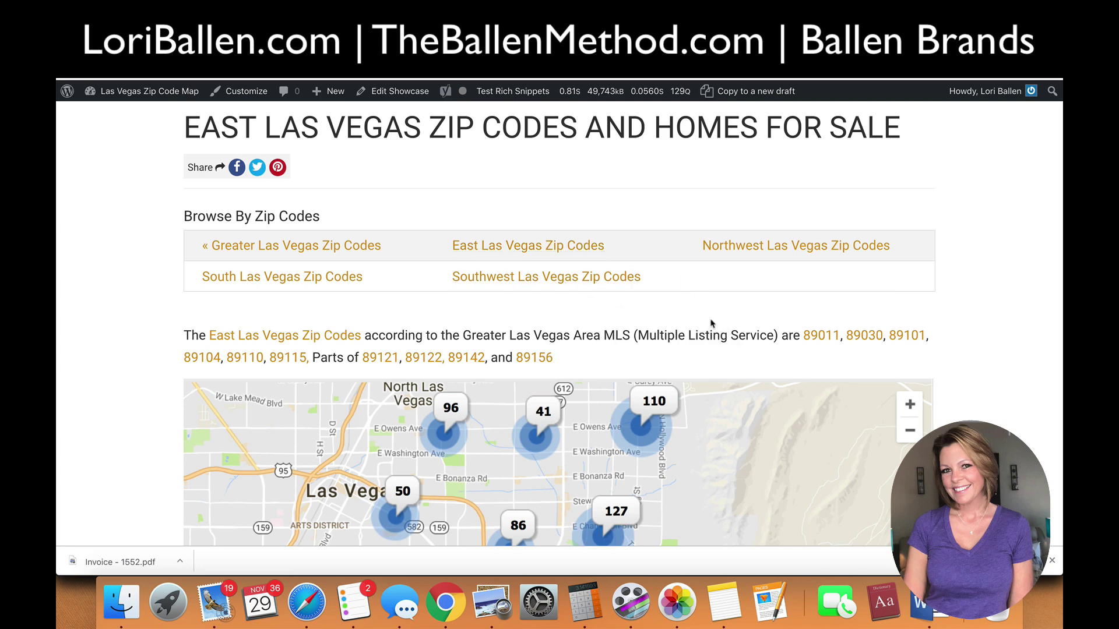
pyautogui.scroll(-2, 710, 324)
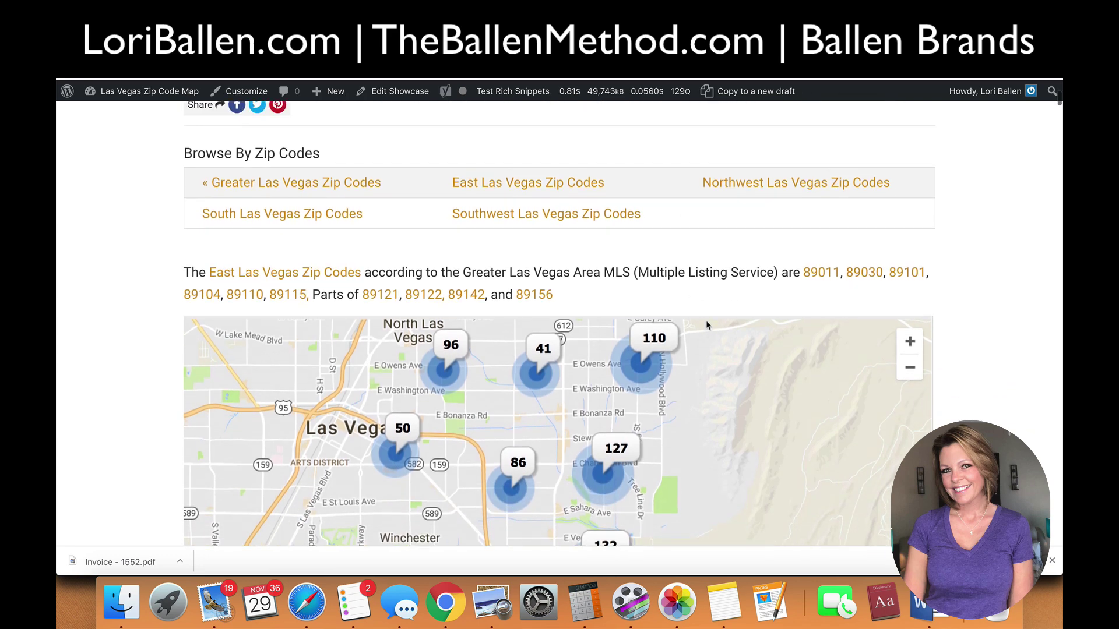
# Open the Greater Las Vegas Zip Codes link in a new tab and look over that page's zip code map.
pyautogui.rightClick(330, 185)
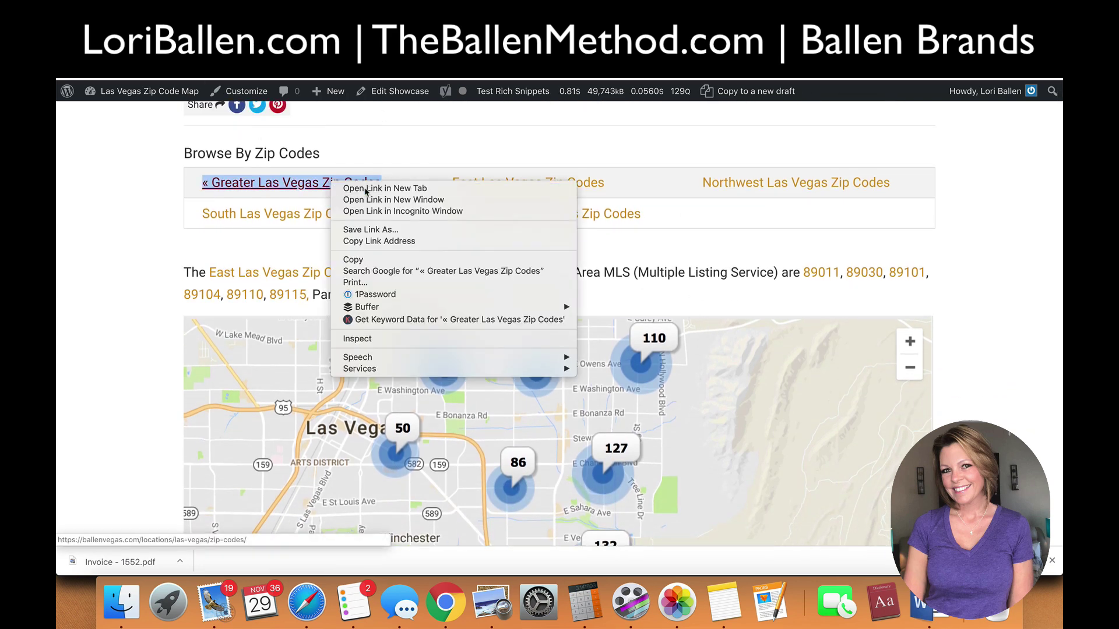
pyautogui.press('Escape')
pyautogui.moveTo(624, 91)
pyautogui.press('Return')
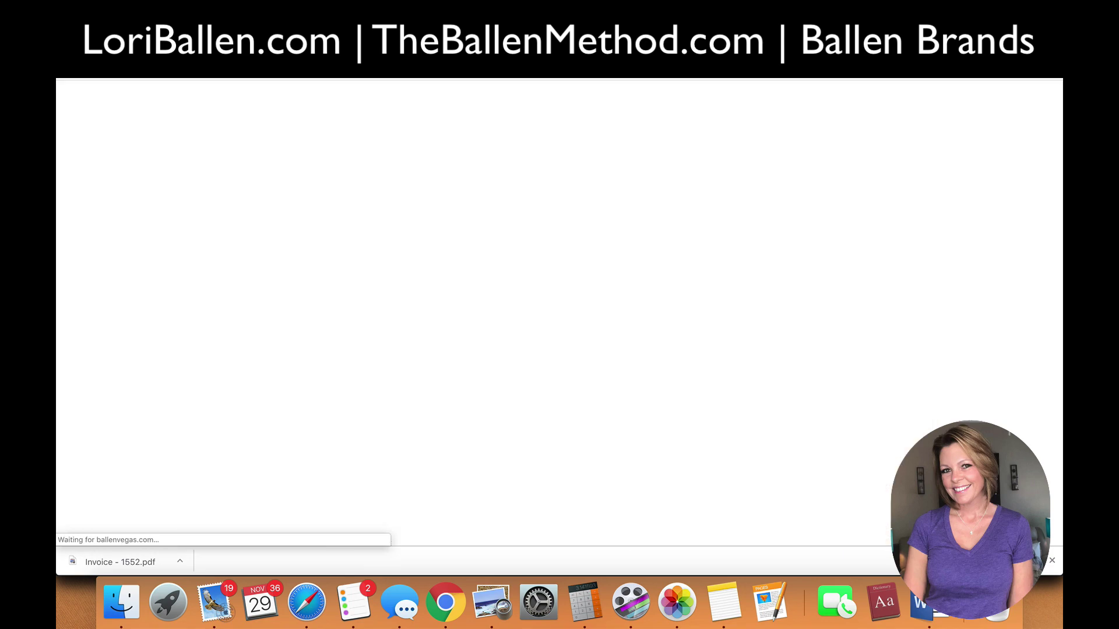
pyautogui.scroll(-15, 697, 164)
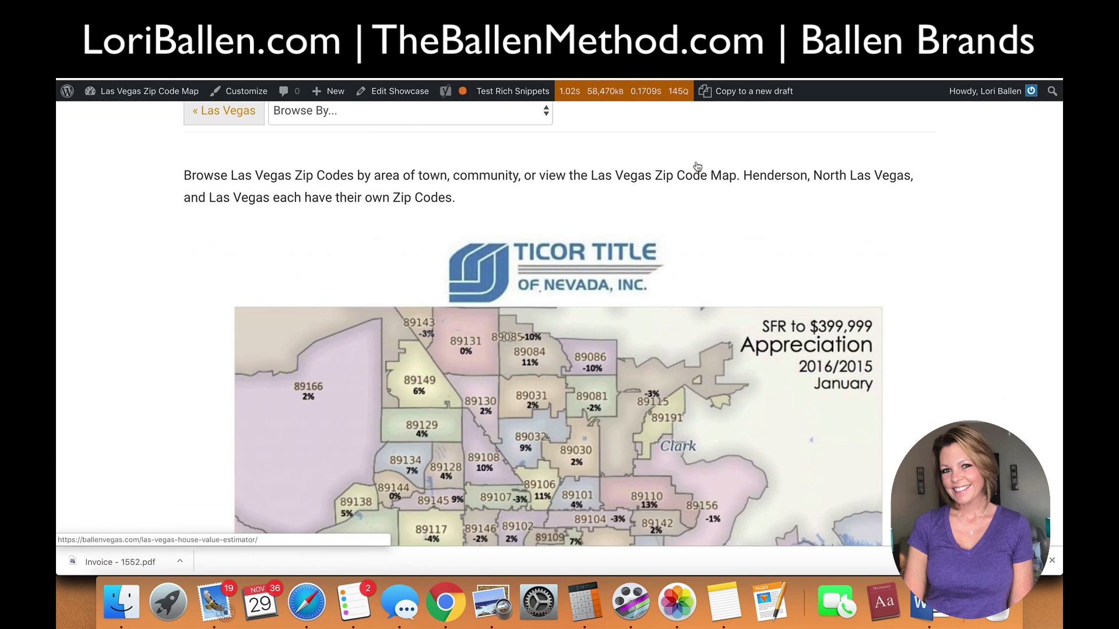
pyautogui.scroll(-10, 696, 166)
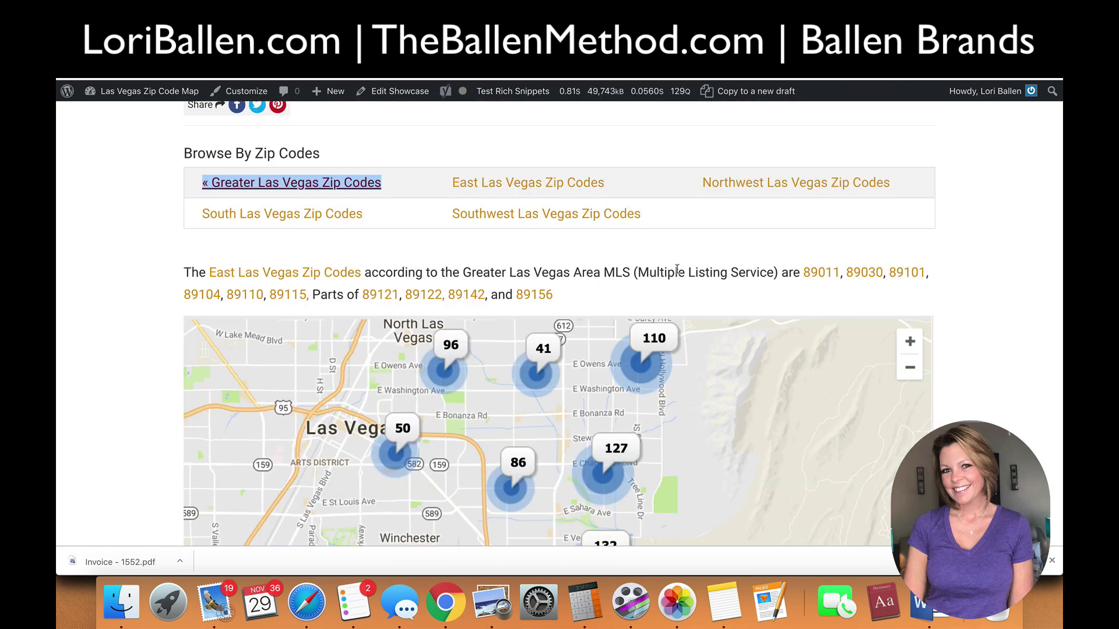
# Examine the East Las Vegas zip codes page's content, from the browse links and map to the listings and neighborhoods.
pyautogui.scroll(-6, 674, 270)
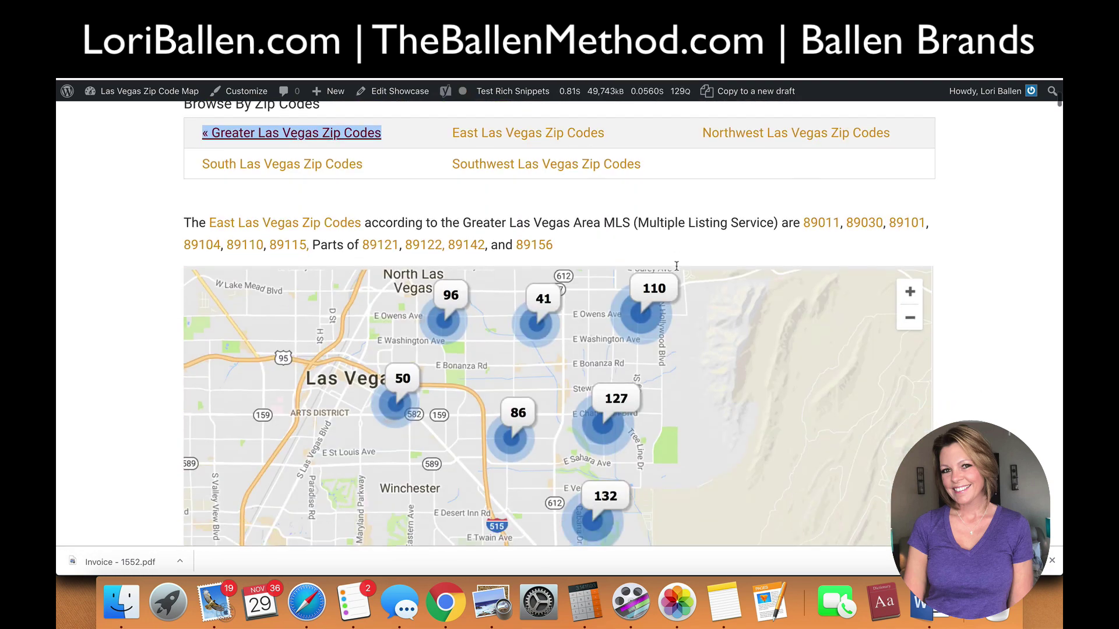
pyautogui.scroll(-15, 675, 271)
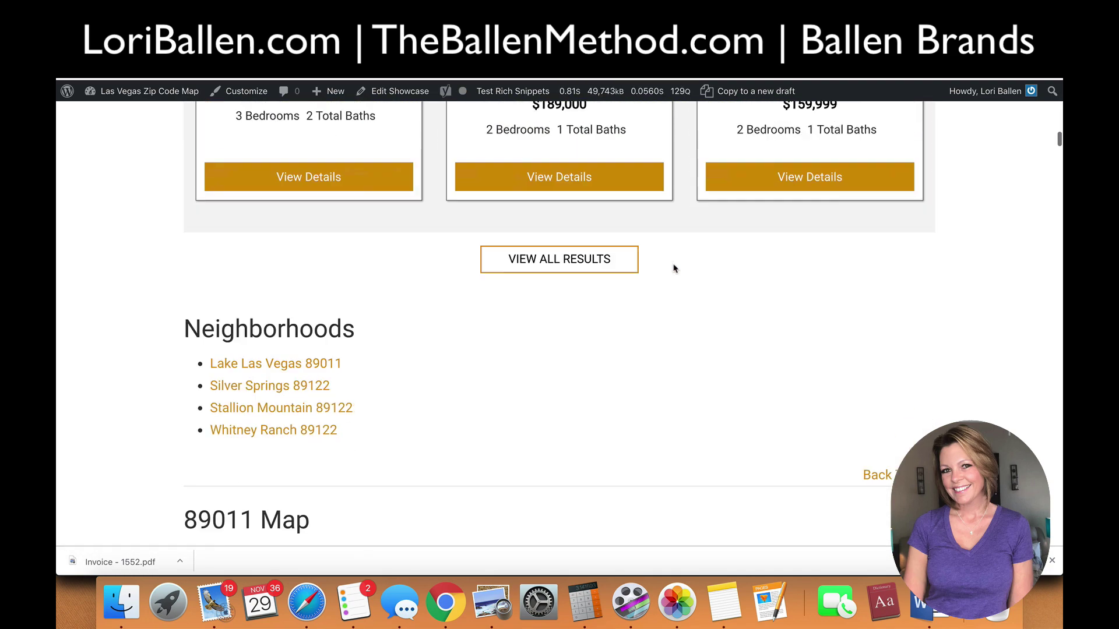
pyautogui.scroll(6, 674, 268)
pyautogui.scroll(15, 674, 268)
pyautogui.scroll(-3, 675, 268)
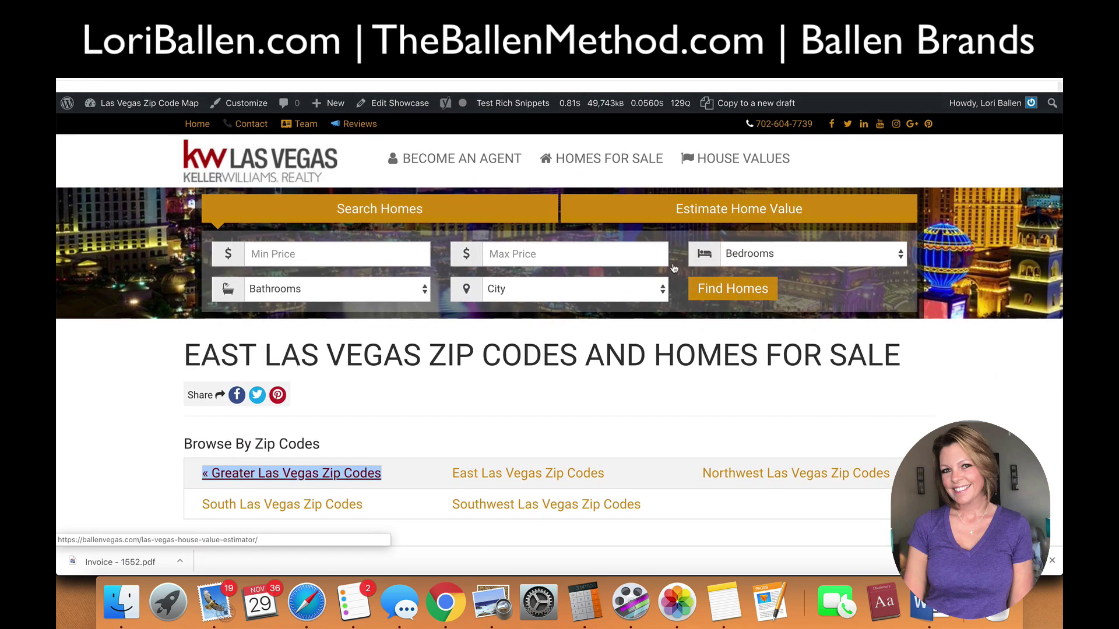
pyautogui.scroll(2, 674, 268)
pyautogui.scroll(-5, 675, 268)
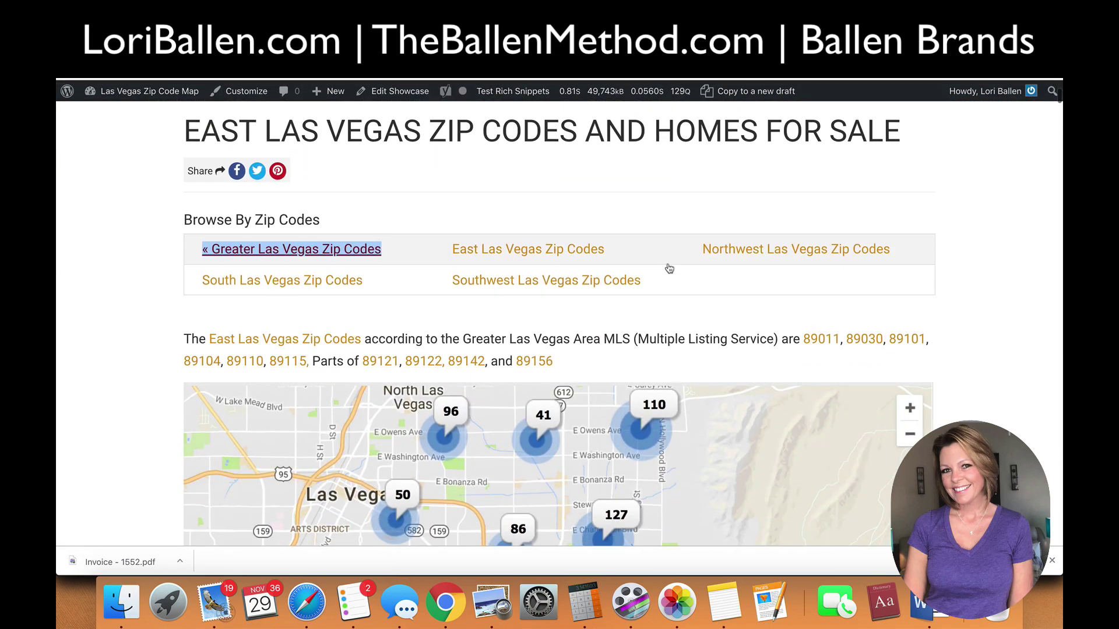
pyautogui.scroll(1, 676, 251)
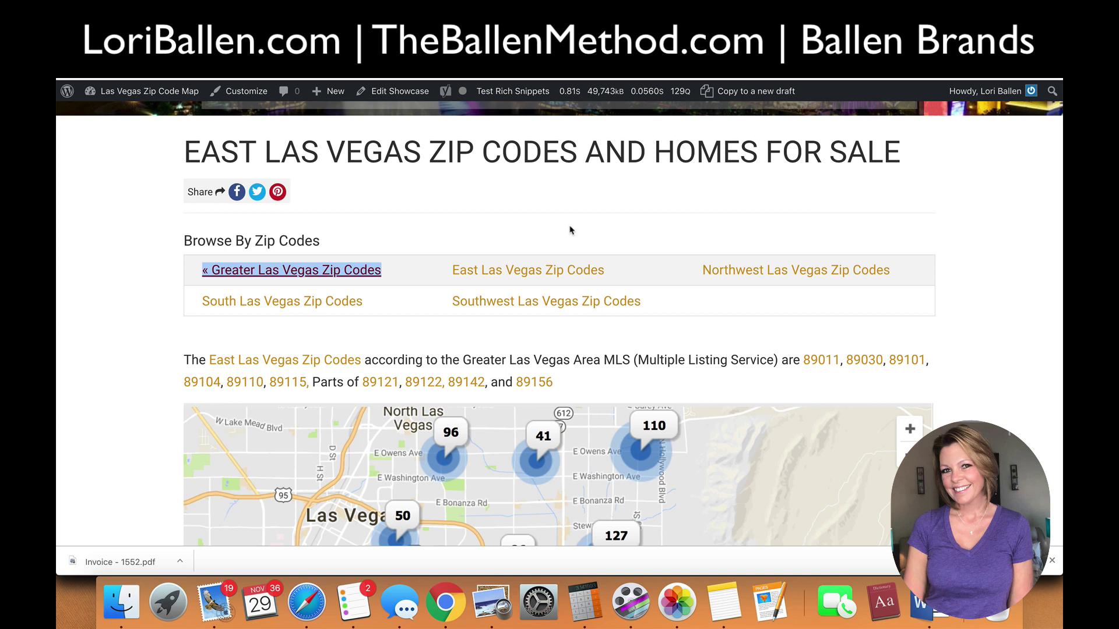
pyautogui.scroll(-1, 570, 230)
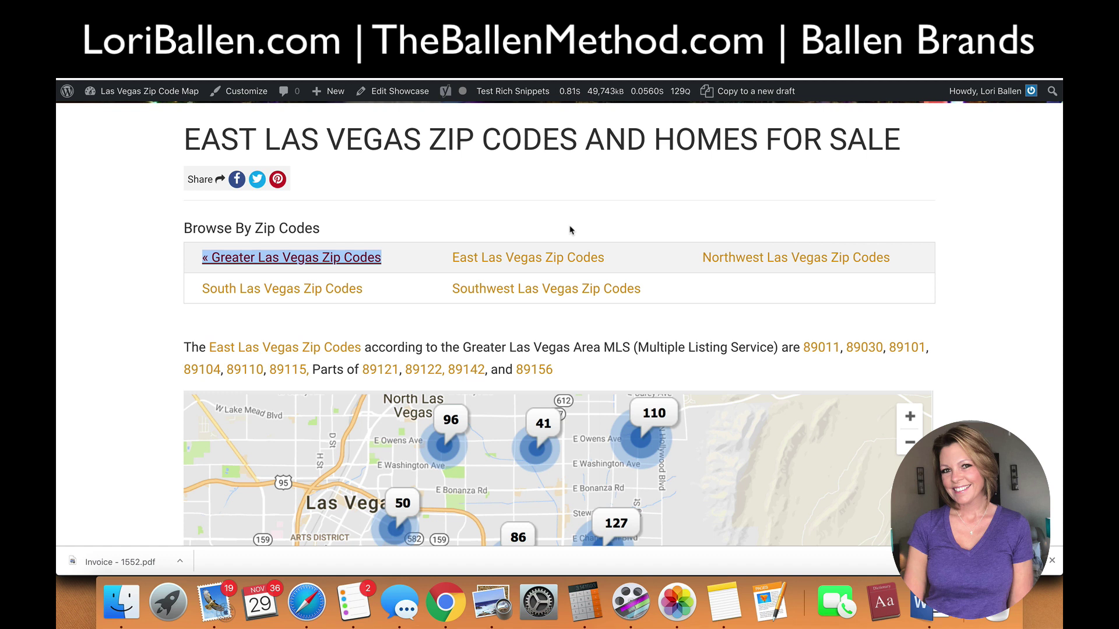
# Open the East Las Vegas page for editing in WordPress and inspect the canonical URL in its advanced Yoast SEO settings.
pyautogui.click(400, 92)
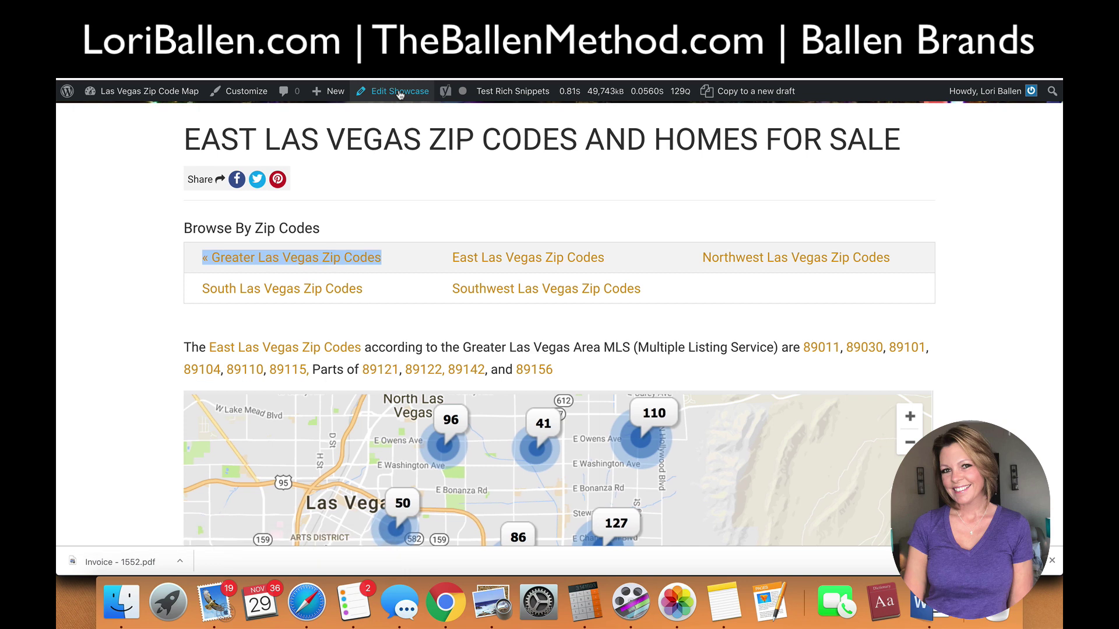
pyautogui.scroll(-20, 412, 128)
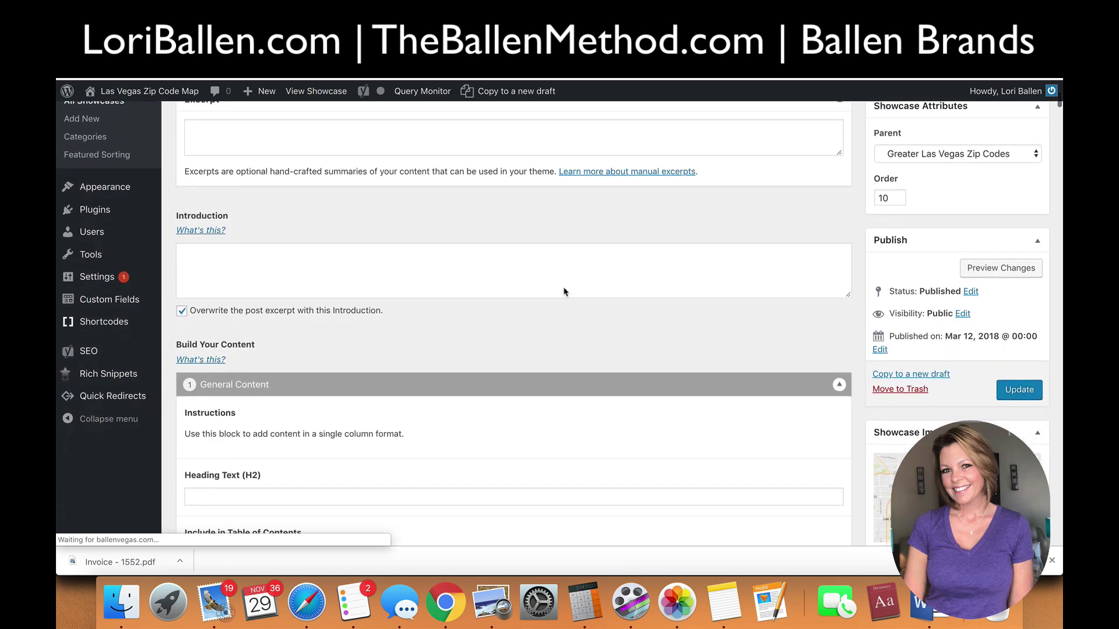
pyautogui.scroll(-20, 555, 287)
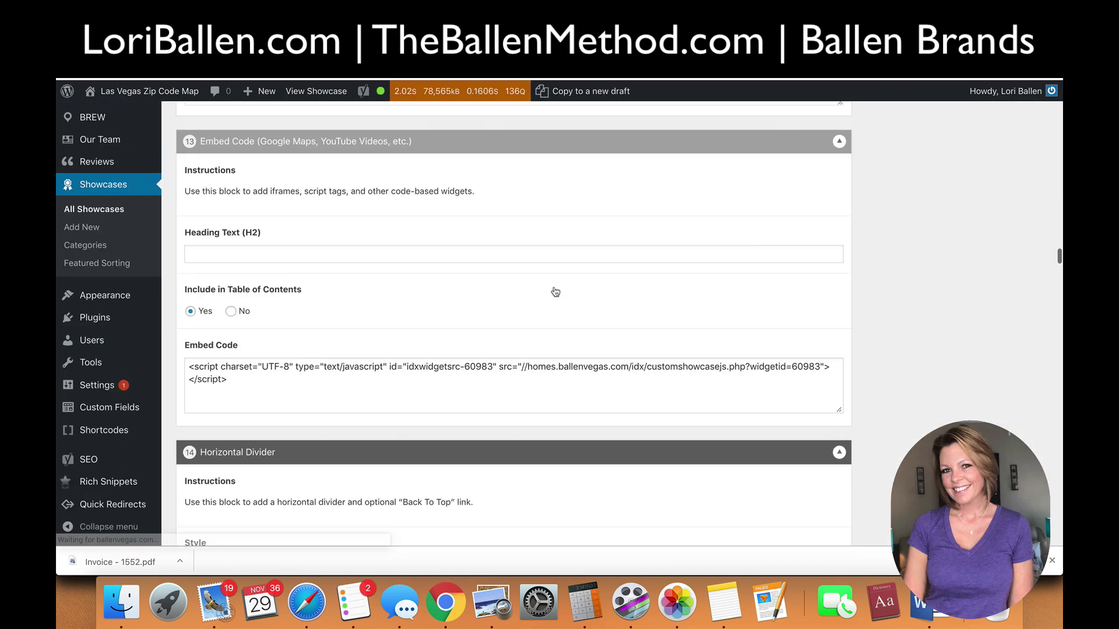
pyautogui.scroll(-15, 582, 300)
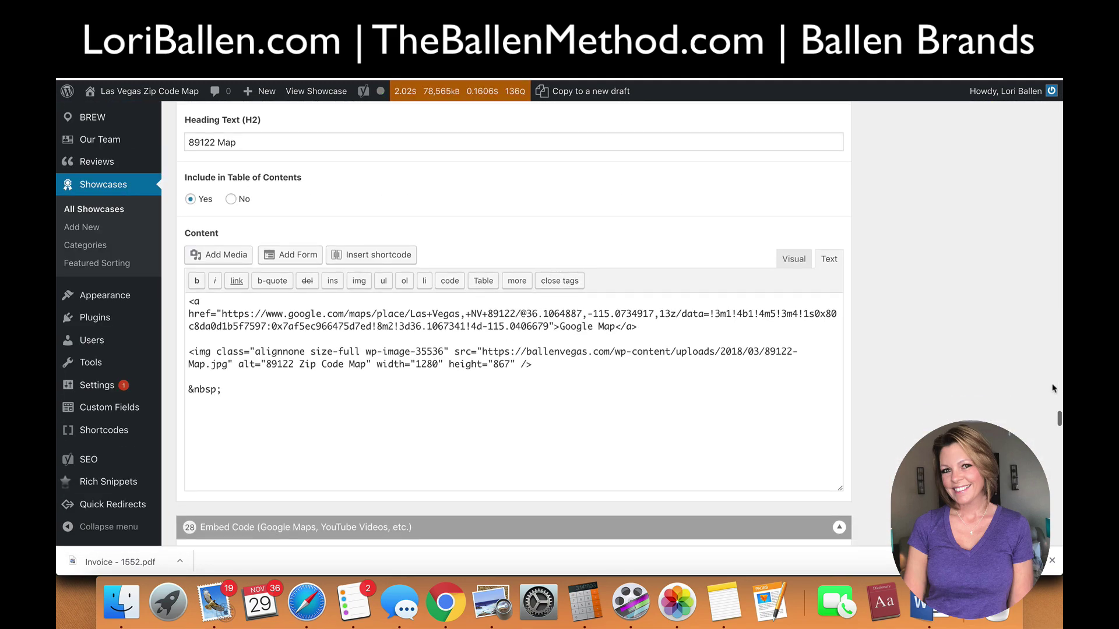
pyautogui.scroll(-10, 1060, 443)
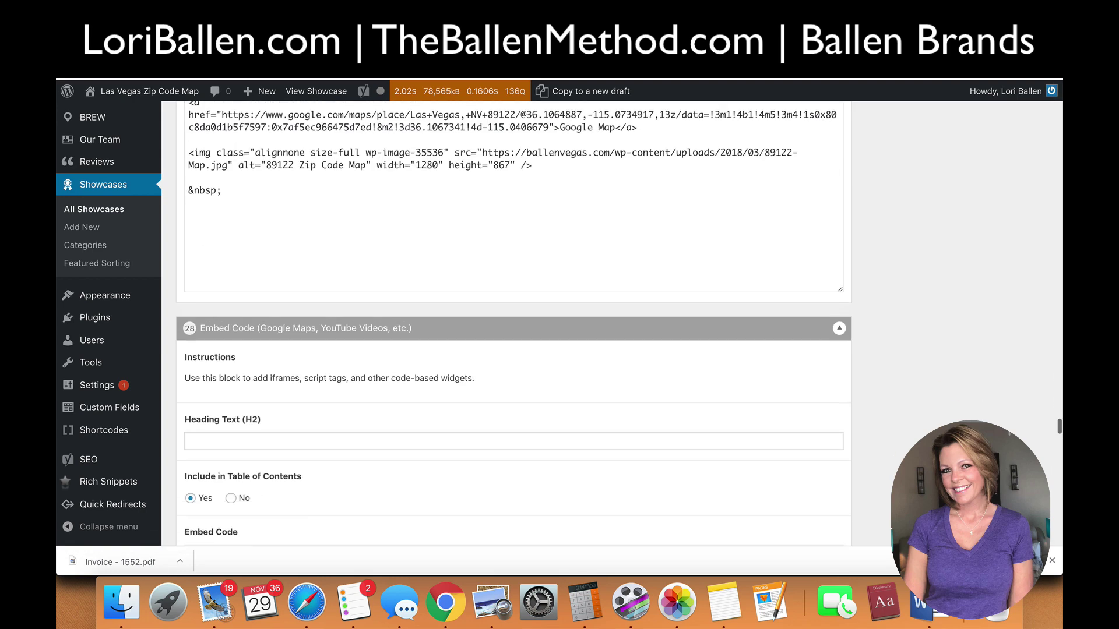
pyautogui.moveTo(1059, 432); pyautogui.dragTo(1047, 477)
pyautogui.scroll(-10, 1047, 477)
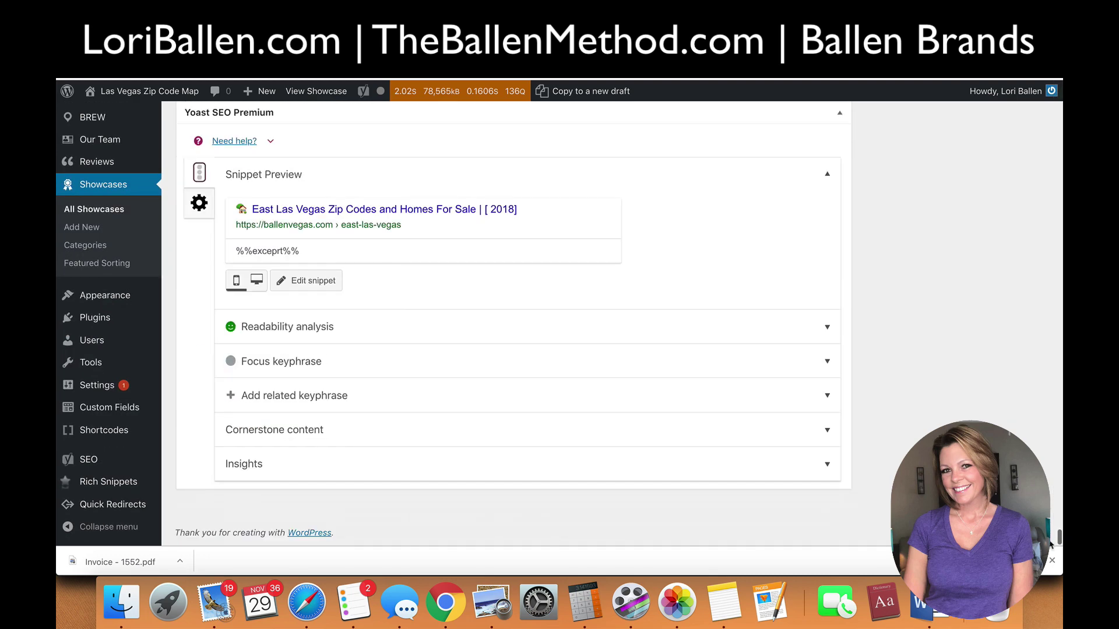
pyautogui.scroll(1, 525, 481)
pyautogui.scroll(-1, 527, 482)
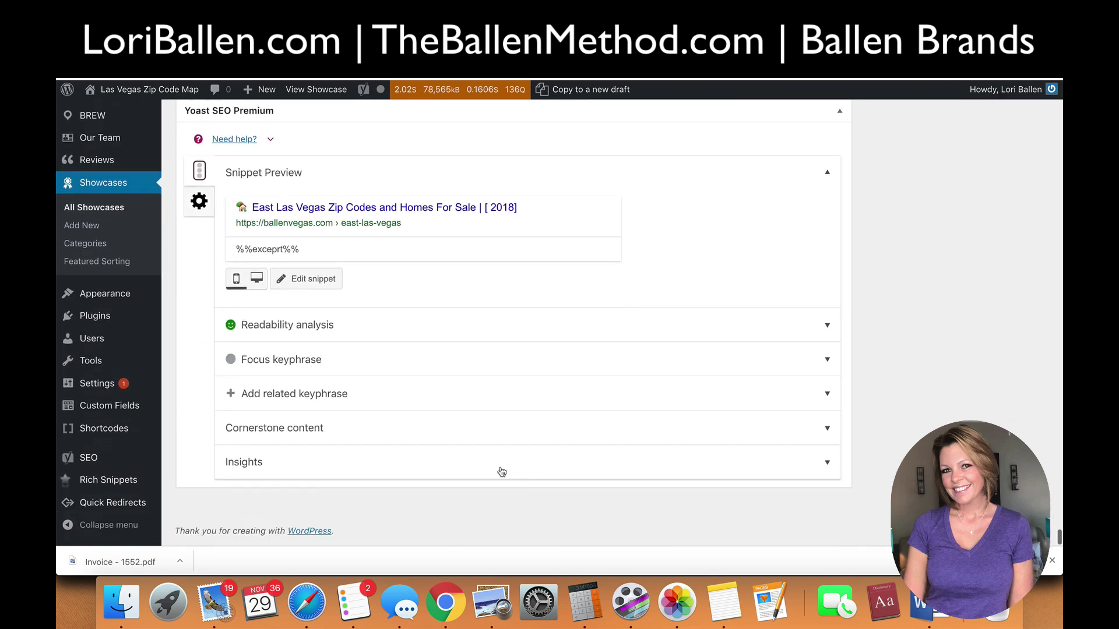
pyautogui.click(199, 216)
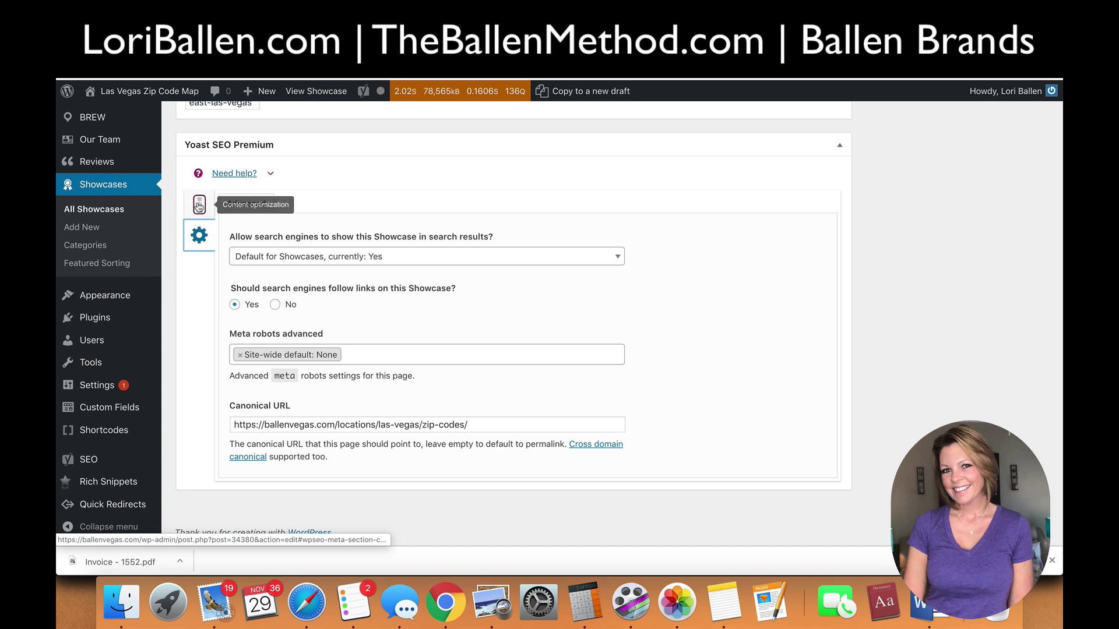
pyautogui.click(491, 426)
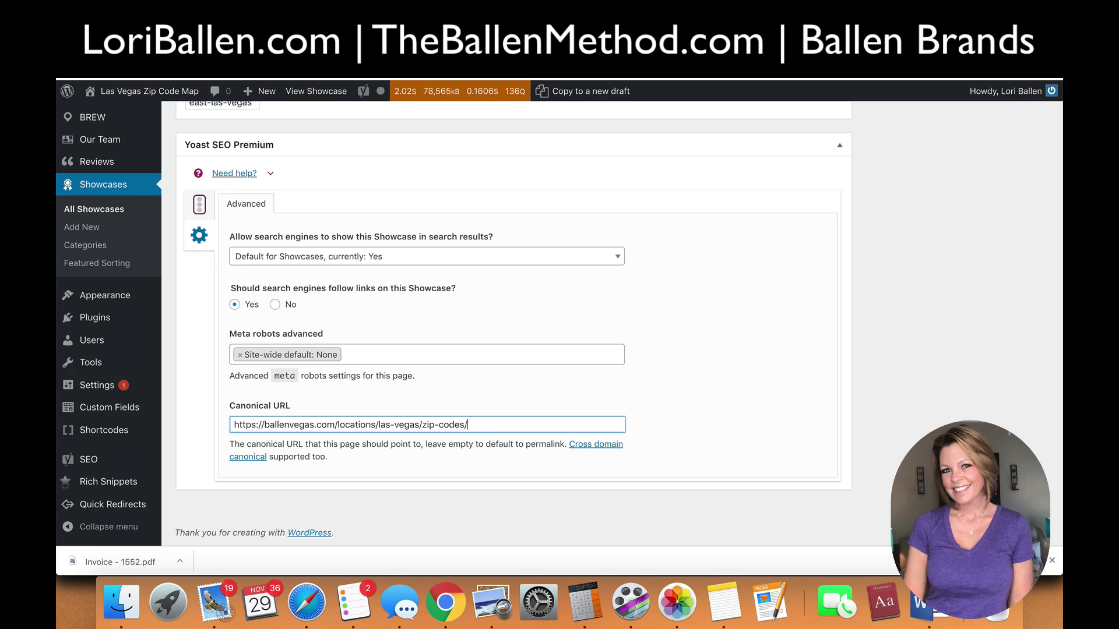
# Examine the Greater Las Vegas zip codes page's map, area sections and neighborhood list, and return to the East Las Vegas page's SEO settings.
pyautogui.hotkey('ctrl', 'Tab')
pyautogui.scroll(10, 664, 276)
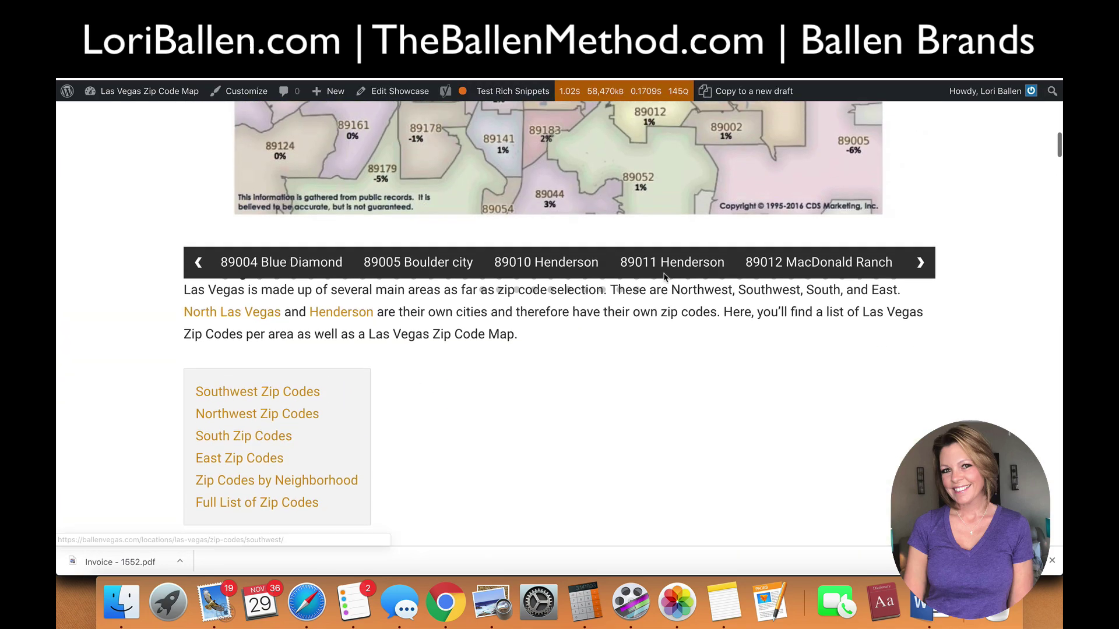
pyautogui.scroll(10, 664, 276)
pyautogui.scroll(-8, 676, 277)
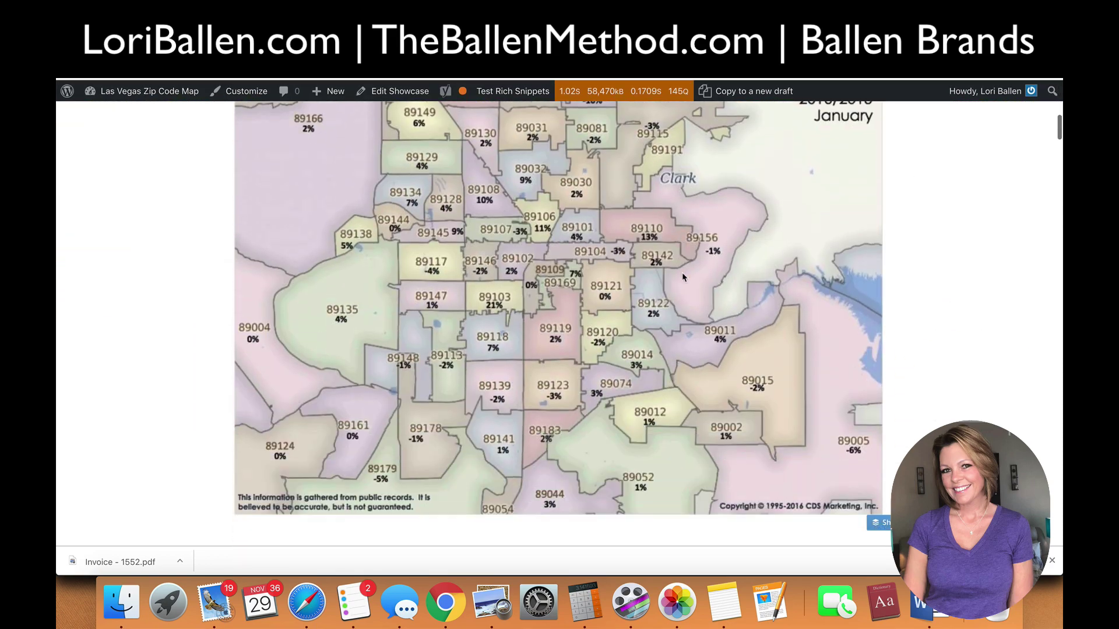
pyautogui.scroll(-15, 683, 276)
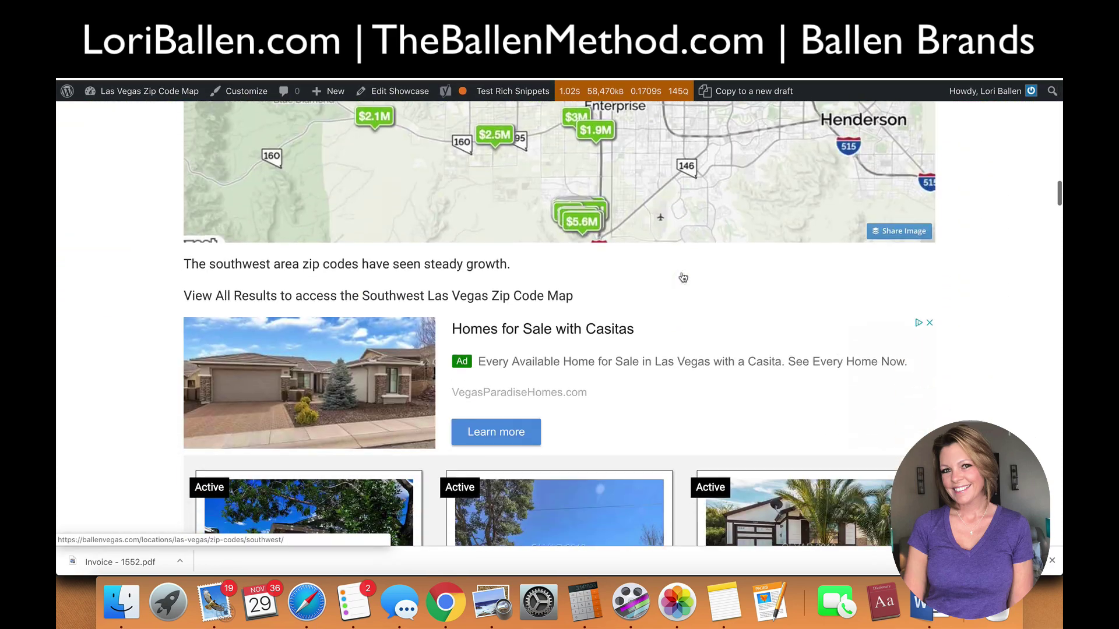
pyautogui.scroll(-20, 683, 277)
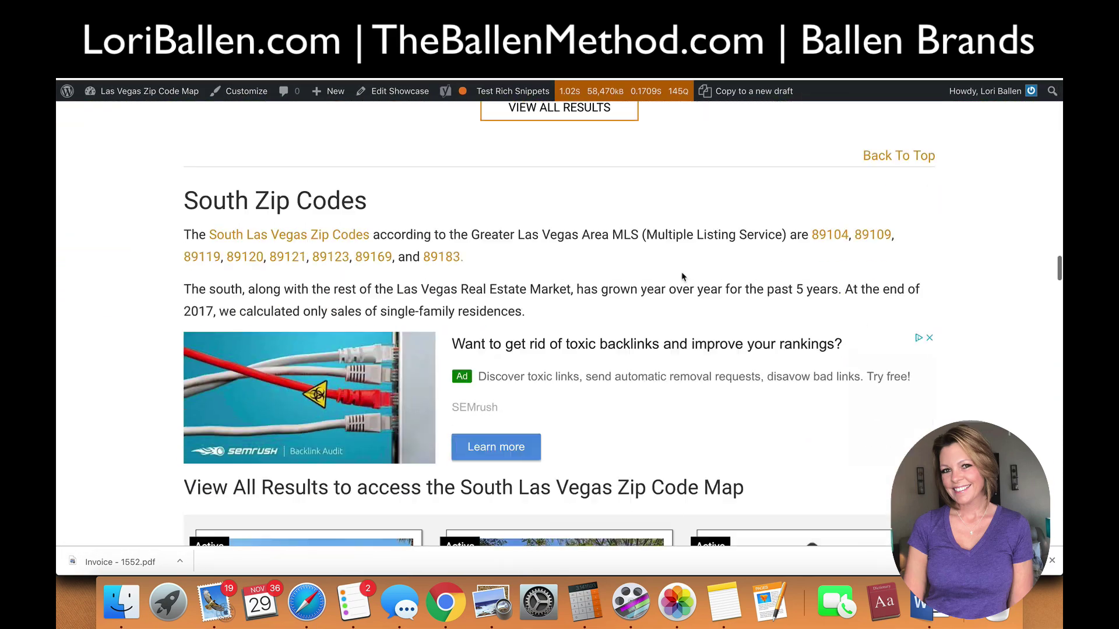
pyautogui.scroll(-20, 683, 277)
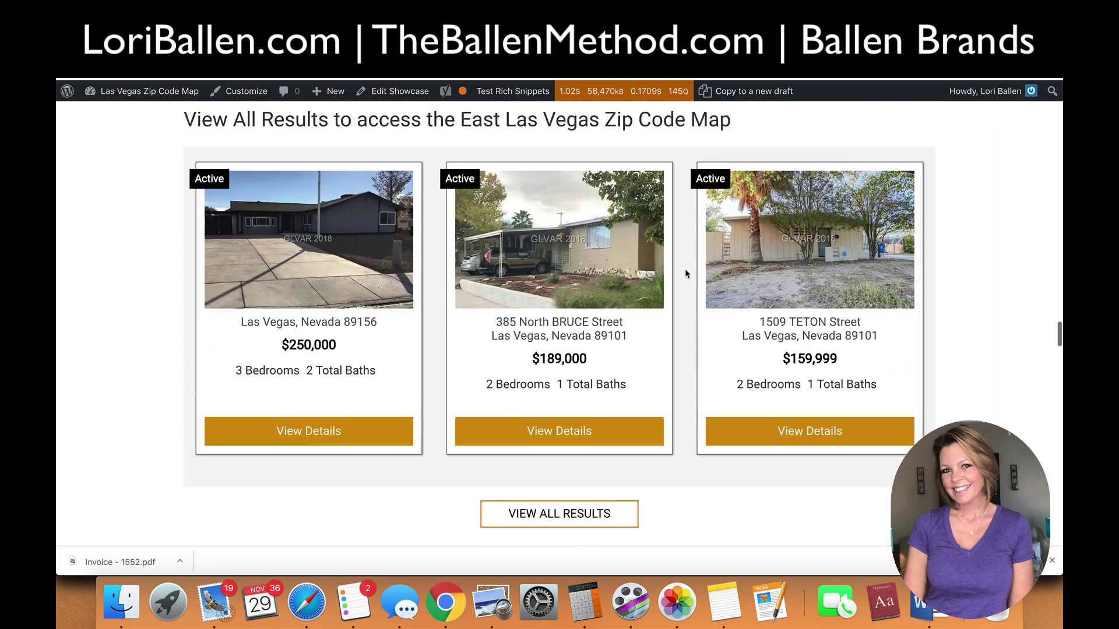
pyautogui.scroll(-5, 684, 268)
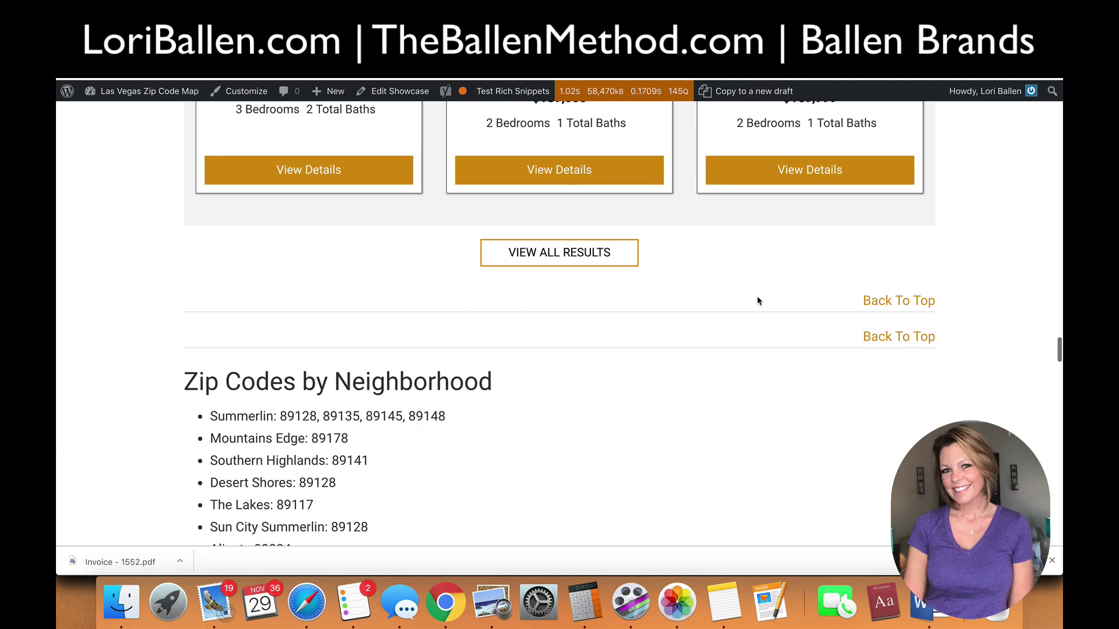
pyautogui.scroll(-6, 757, 299)
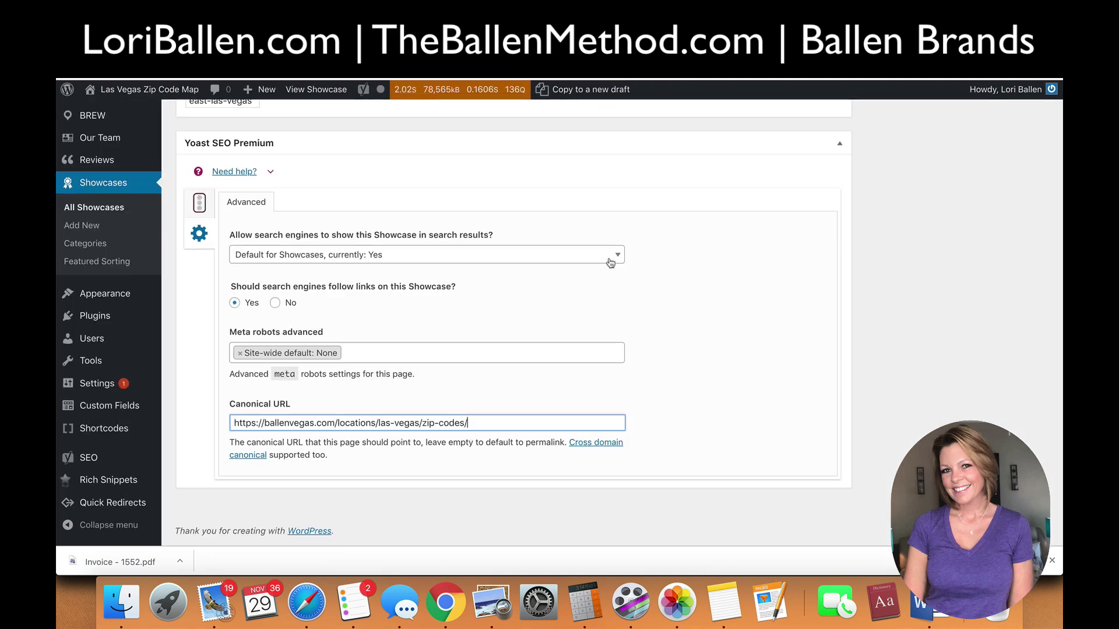
# Clear the canonical URL in the East Las Vegas page's advanced Yoast SEO settings and update the page.
pyautogui.scroll(15, 611, 263)
pyautogui.scroll(15, 610, 263)
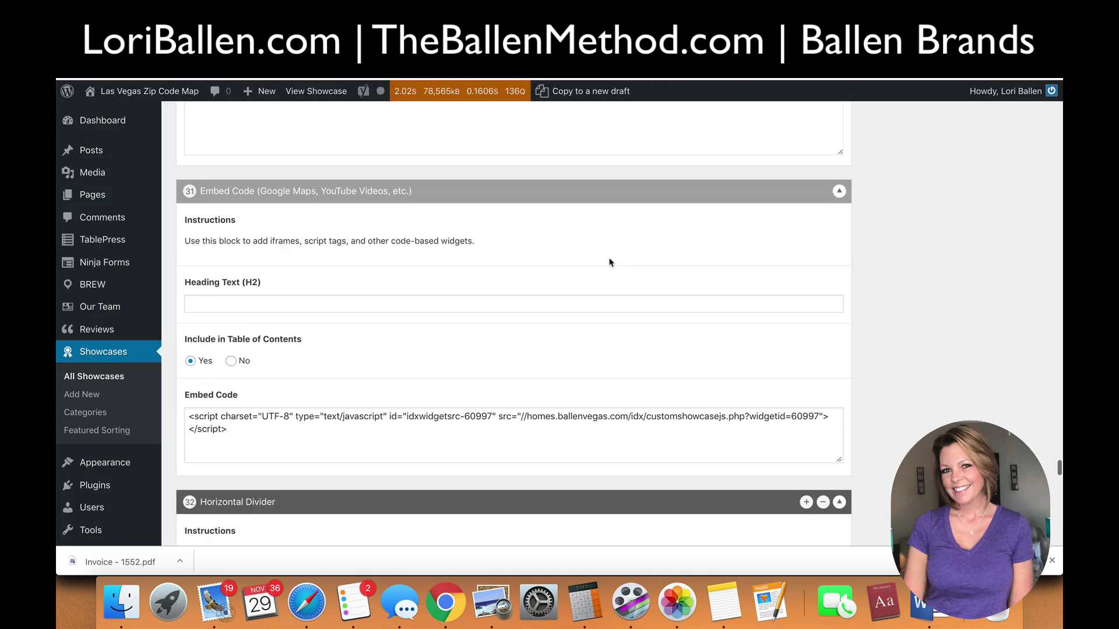
pyautogui.scroll(-20, 609, 256)
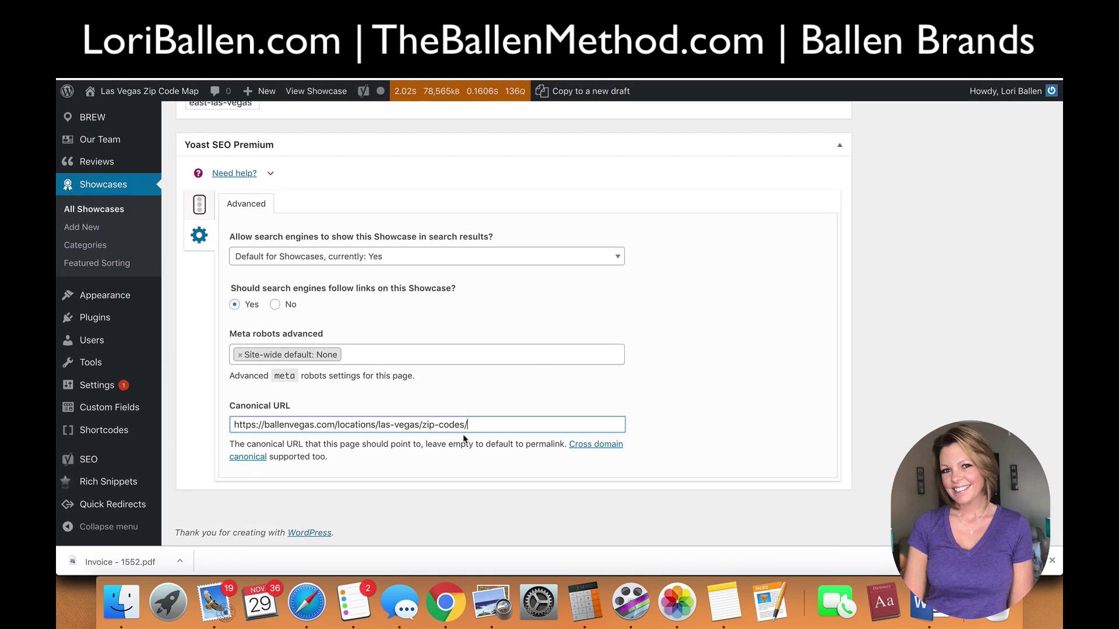
pyautogui.moveTo(238, 428); pyautogui.dragTo(479, 407)
pyautogui.press('BackSpace')
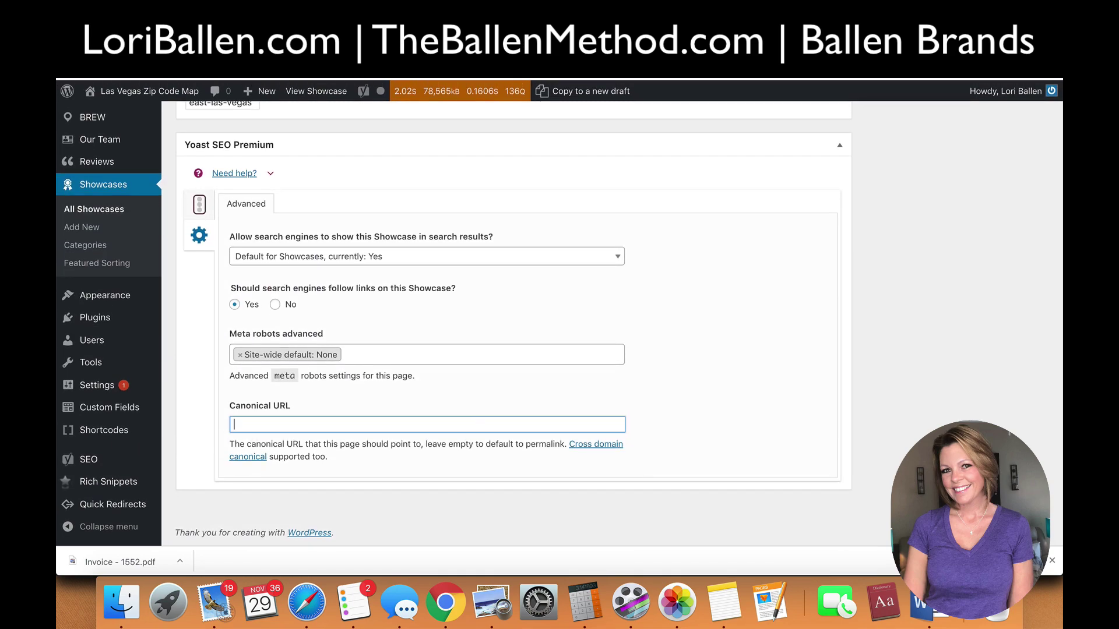
pyautogui.scroll(10, 1058, 199)
pyautogui.scroll(20, 1010, 245)
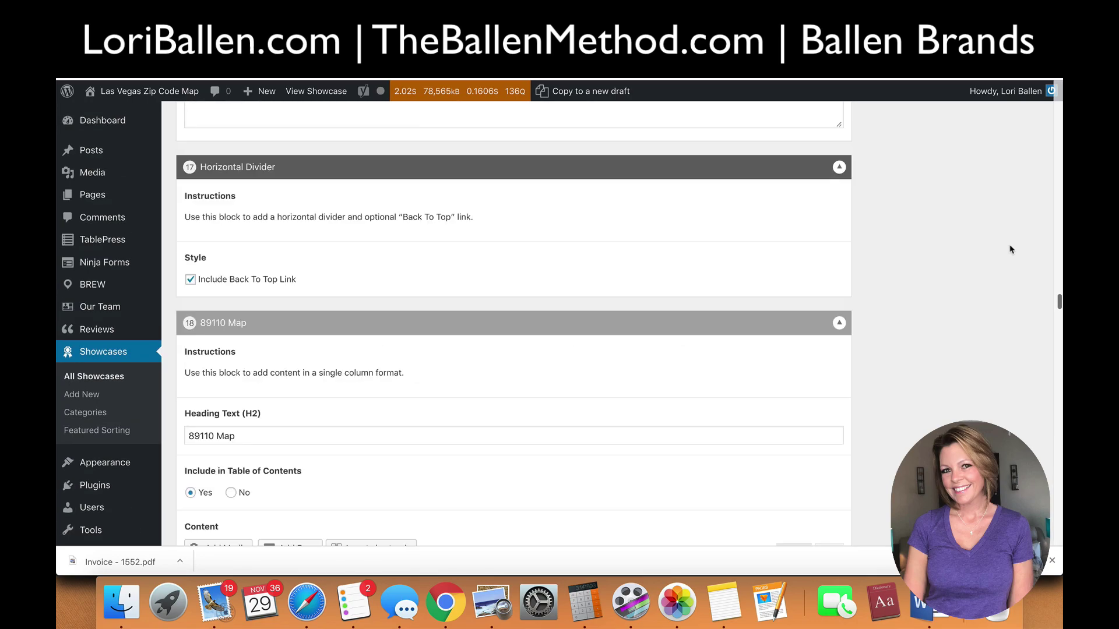
pyautogui.scroll(10, 1011, 252)
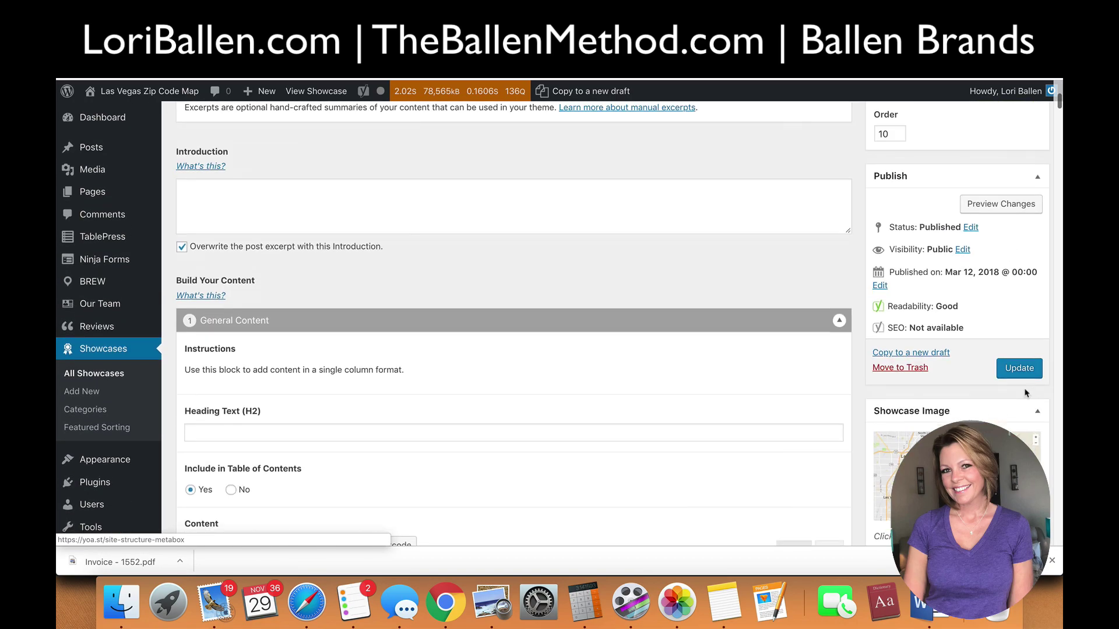
pyautogui.click(1019, 368)
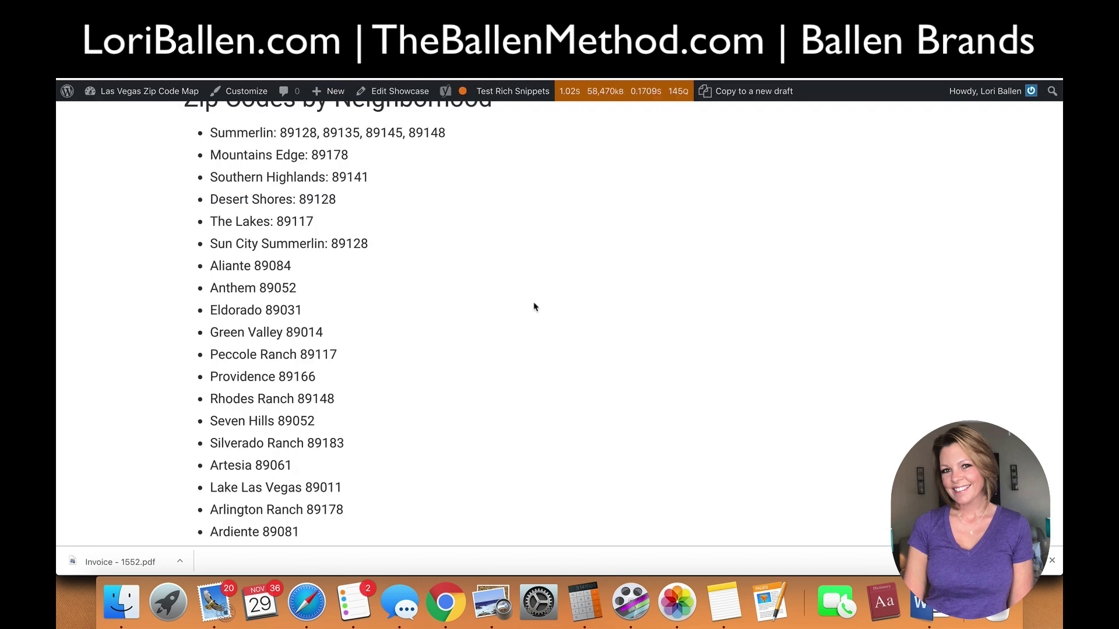
# Look over the Greater Las Vegas Zip Codes page and its introduction, map image and general content blocks in the editor.
pyautogui.scroll(-20, 534, 307)
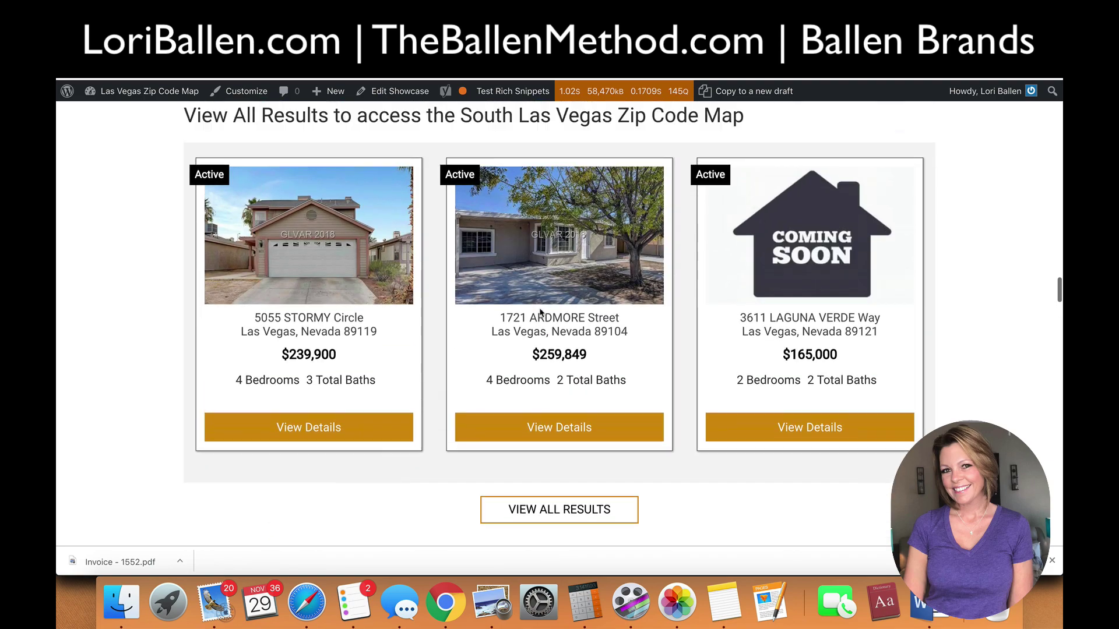
pyautogui.scroll(10, 540, 307)
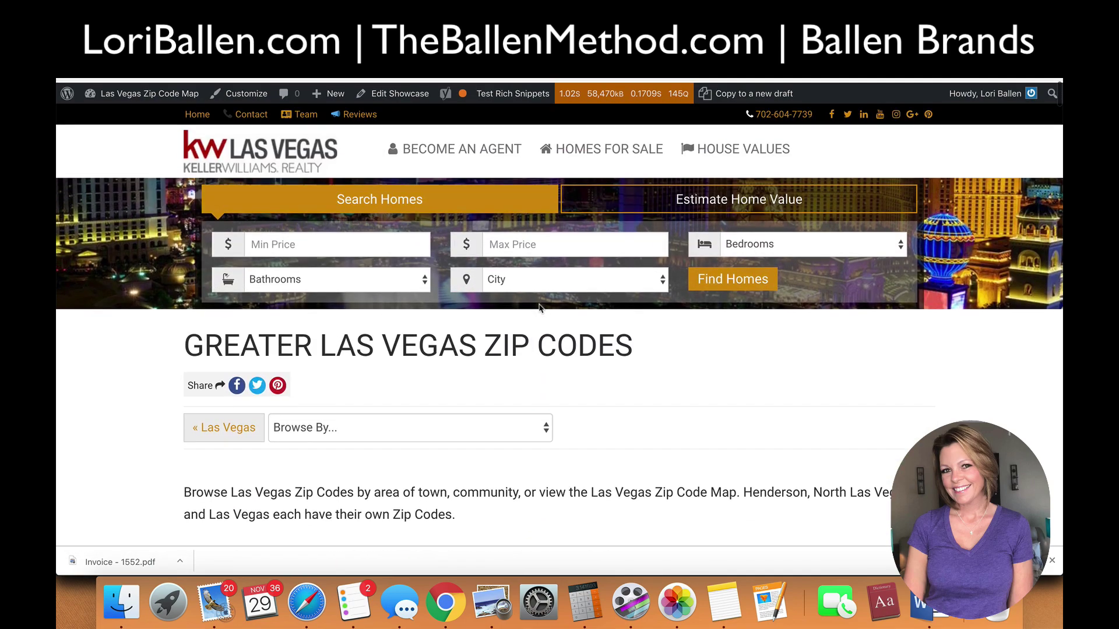
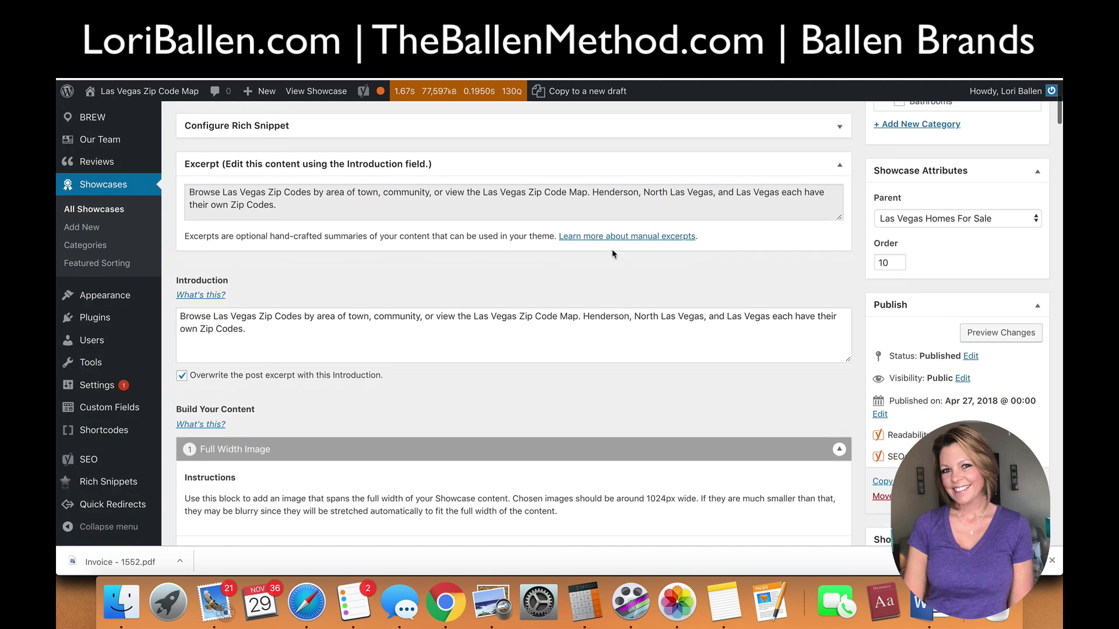
pyautogui.scroll(-9, 613, 250)
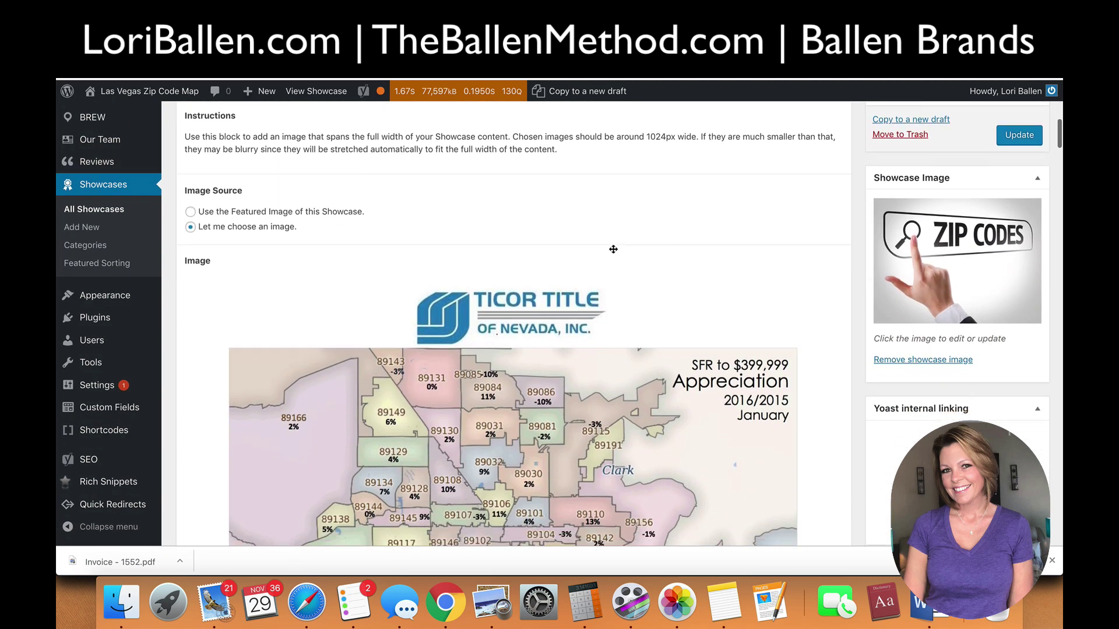
pyautogui.scroll(-6, 612, 251)
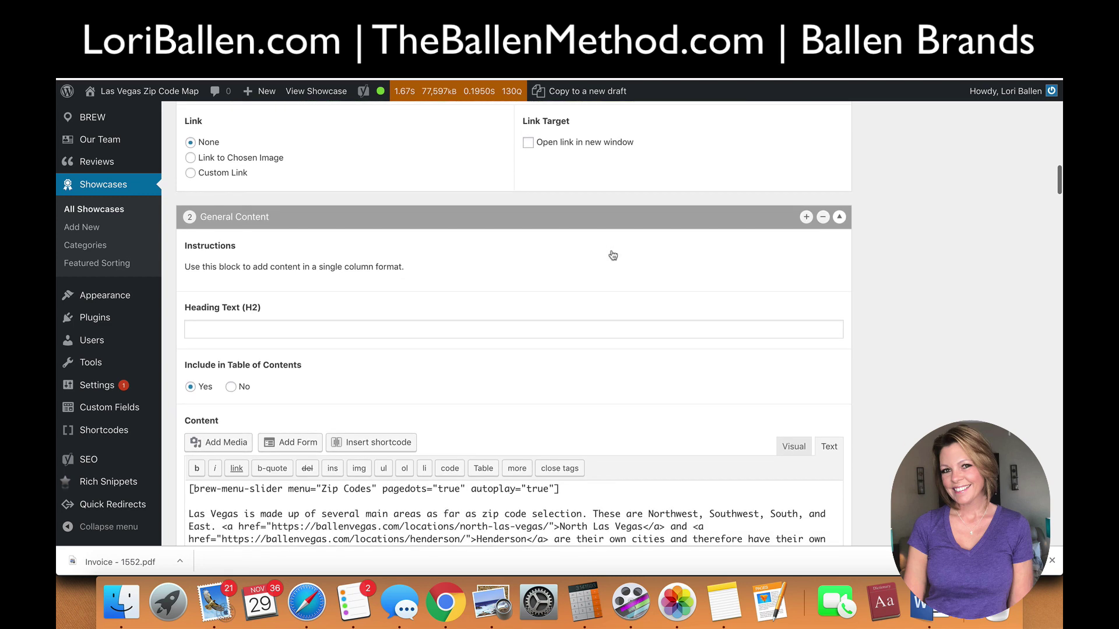
pyautogui.scroll(-2, 612, 251)
pyautogui.scroll(20, 612, 251)
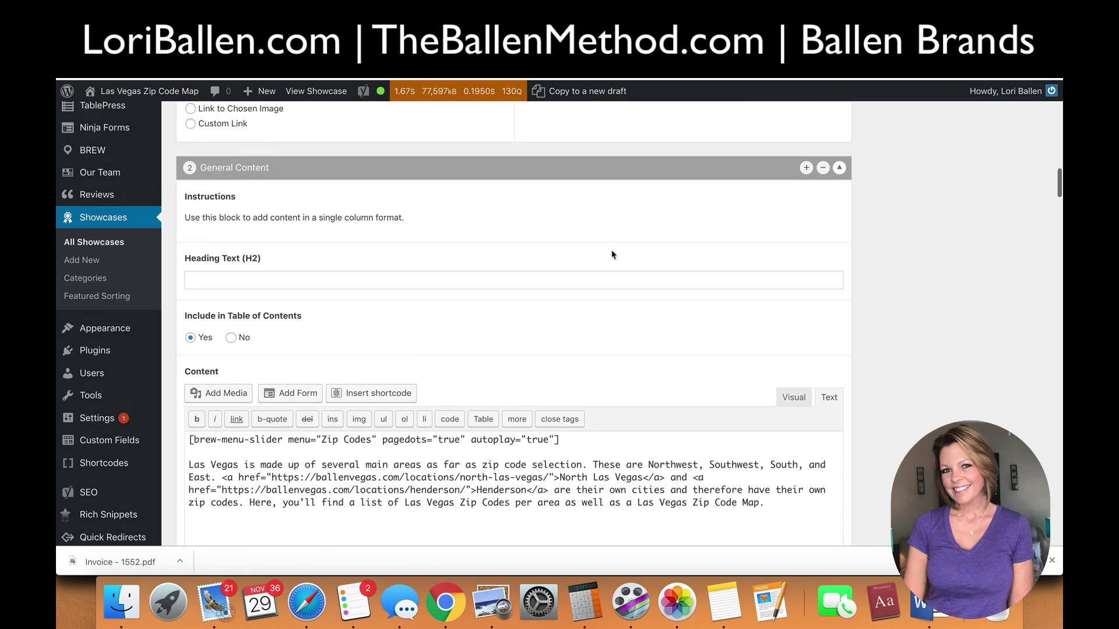
pyautogui.scroll(4, 612, 251)
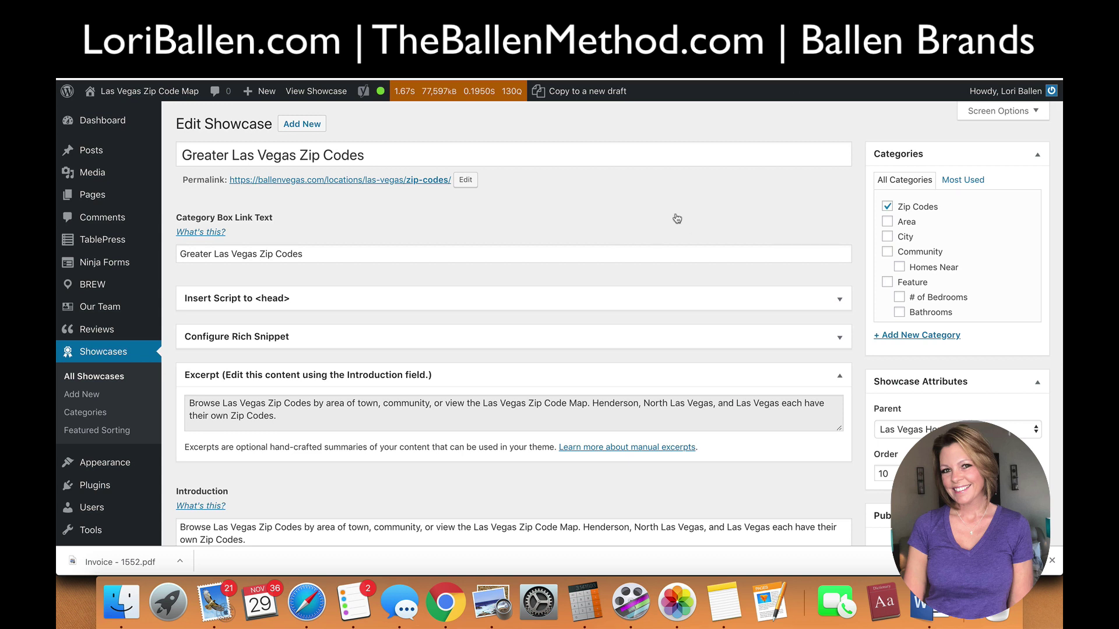
# Open the Greater Las Vegas Zip Codes permalink in a new tab and check the page's Browse By options.
pyautogui.rightClick(401, 179)
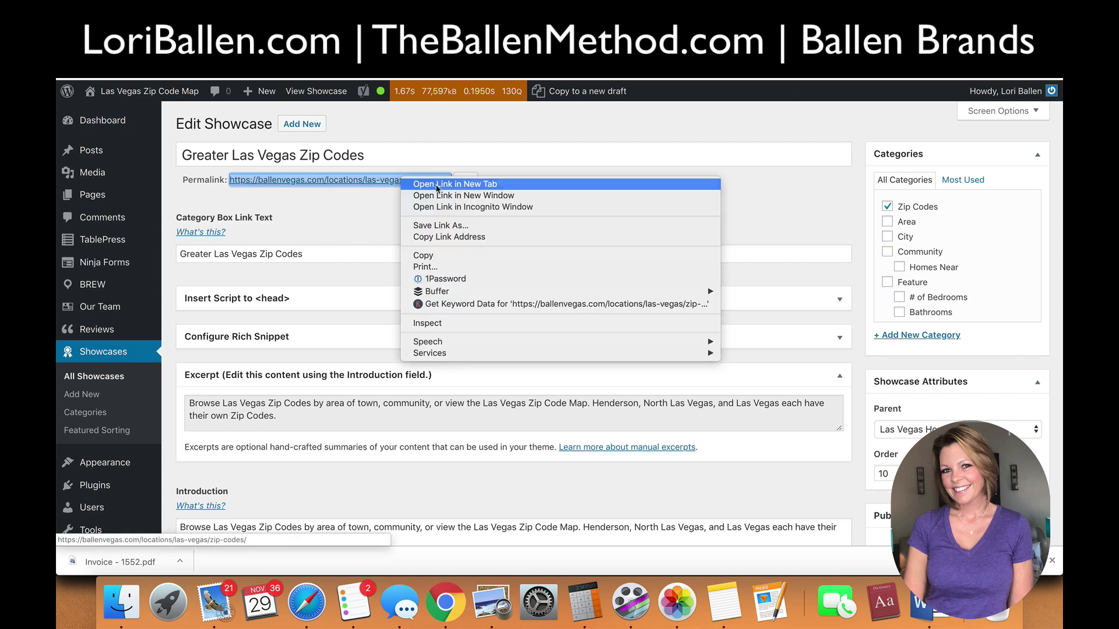
pyautogui.click(436, 185)
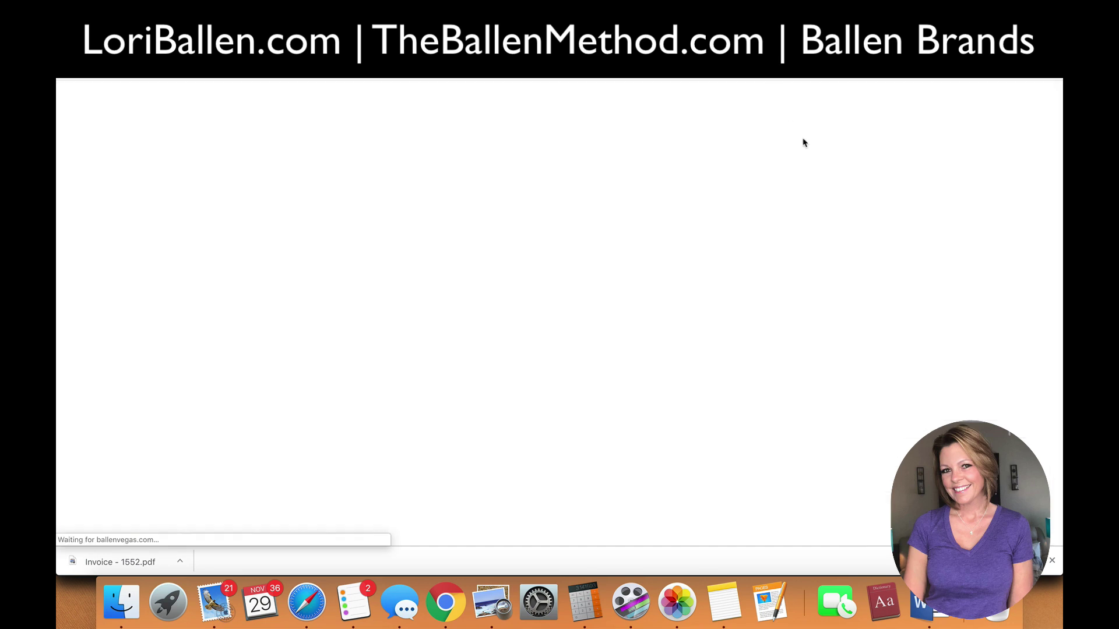
pyautogui.scroll(-3, 307, 343)
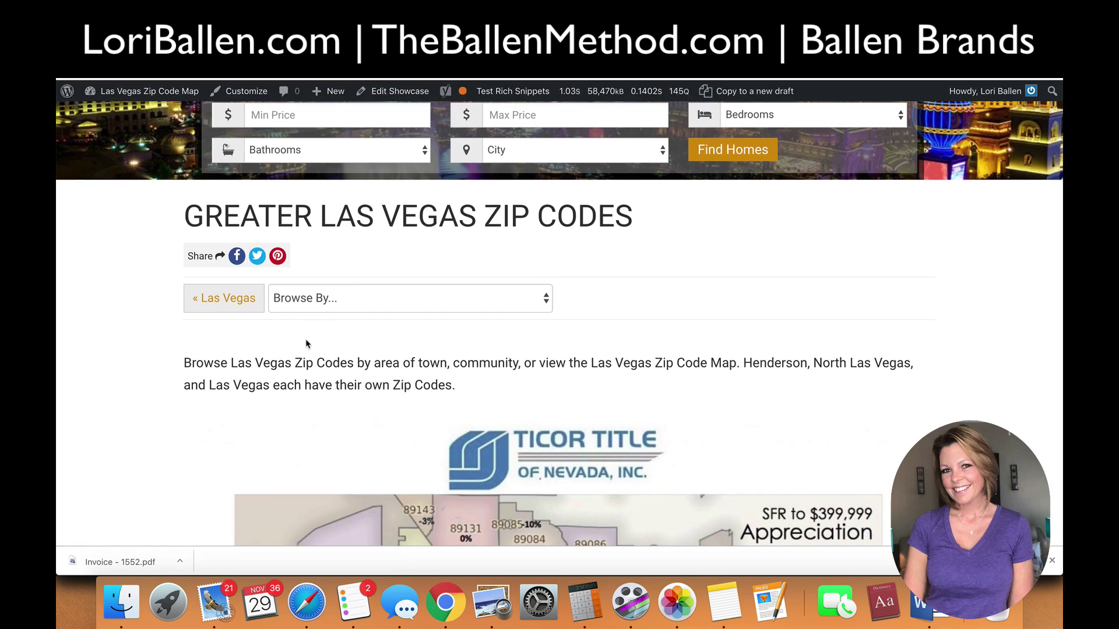
pyautogui.click(331, 300)
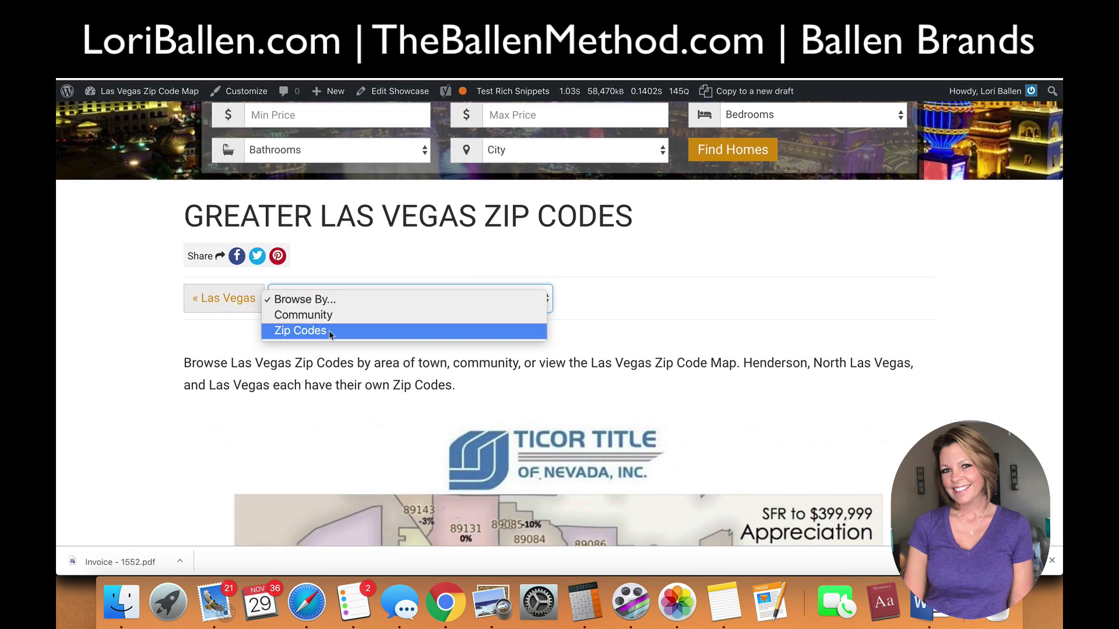
pyautogui.click(201, 344)
# Examine the page's zip code map, table of contents and the Northwest and South zip code sections with their listings.
pyautogui.scroll(-1, 391, 354)
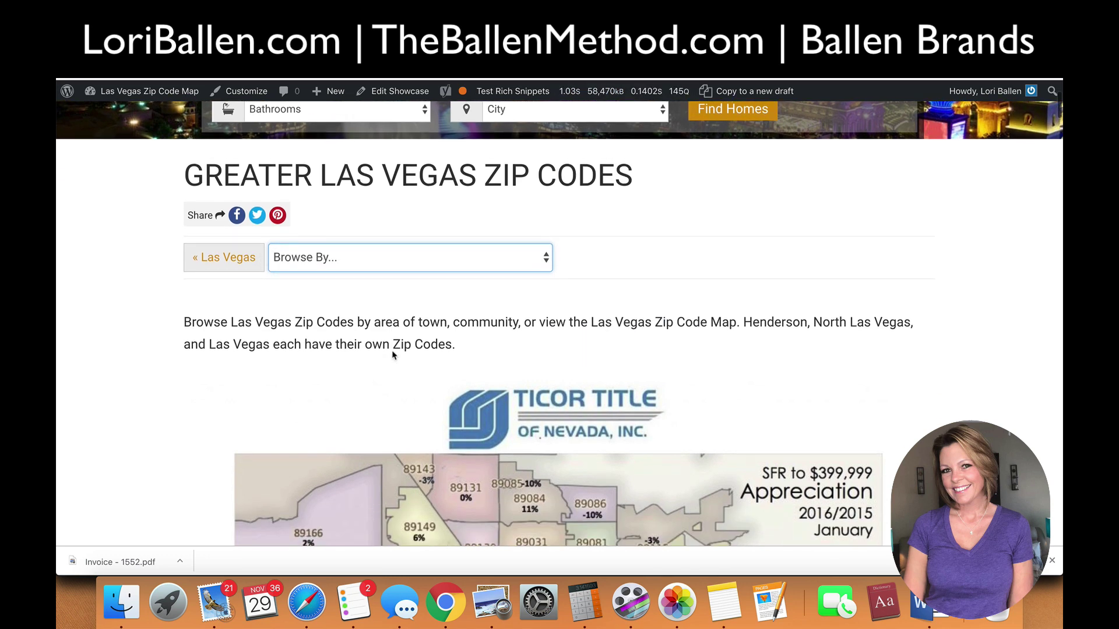
pyautogui.scroll(-2, 393, 355)
pyautogui.scroll(-15, 348, 208)
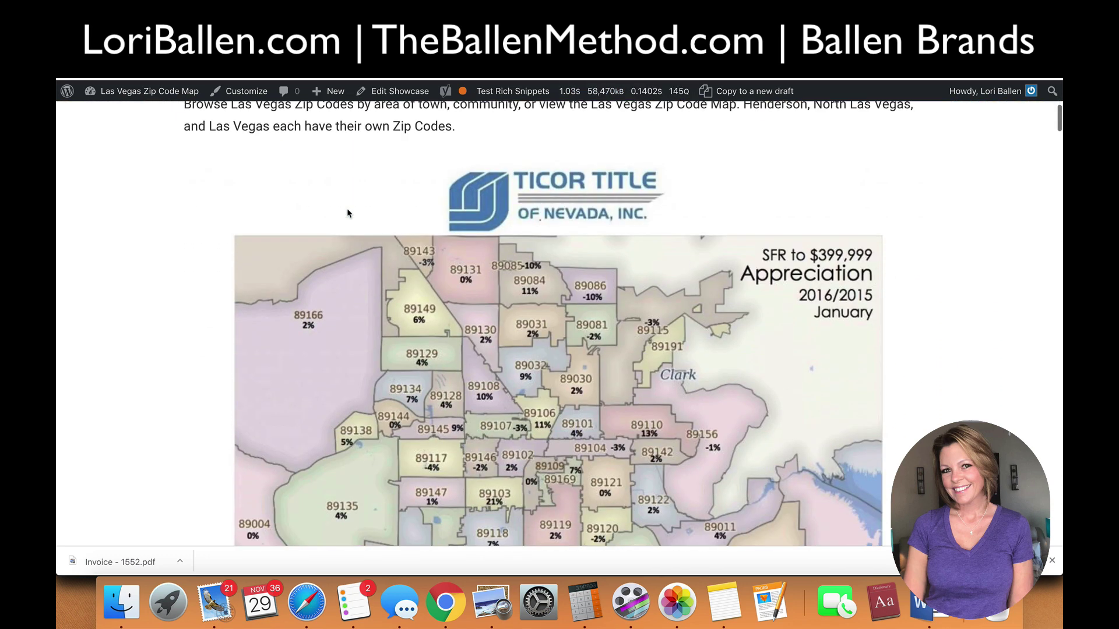
pyautogui.scroll(-2, 357, 217)
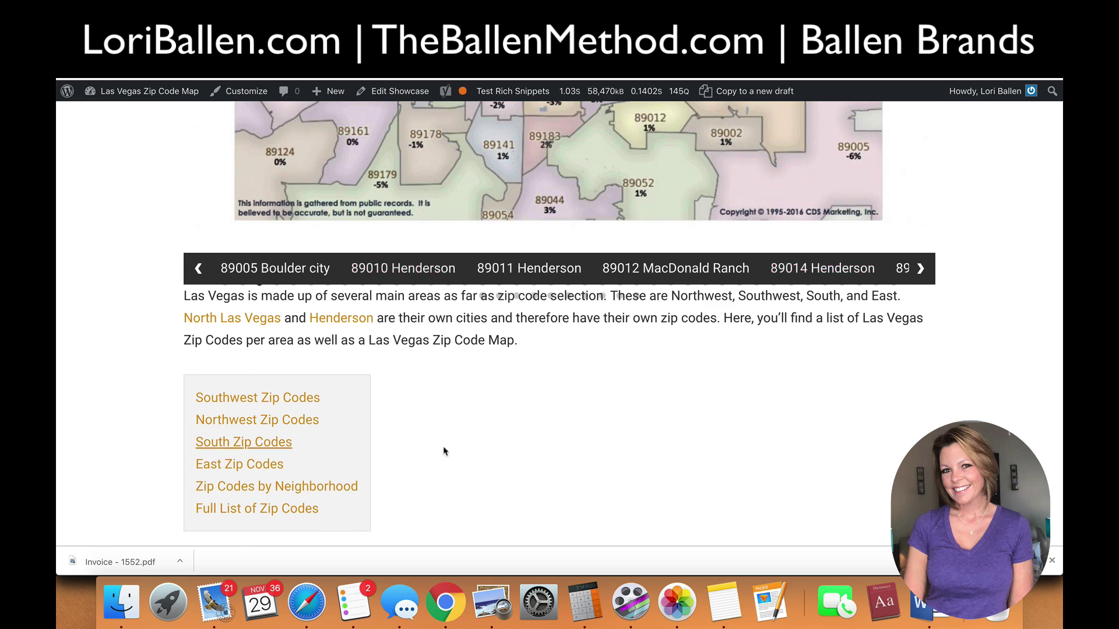
pyautogui.click(222, 421)
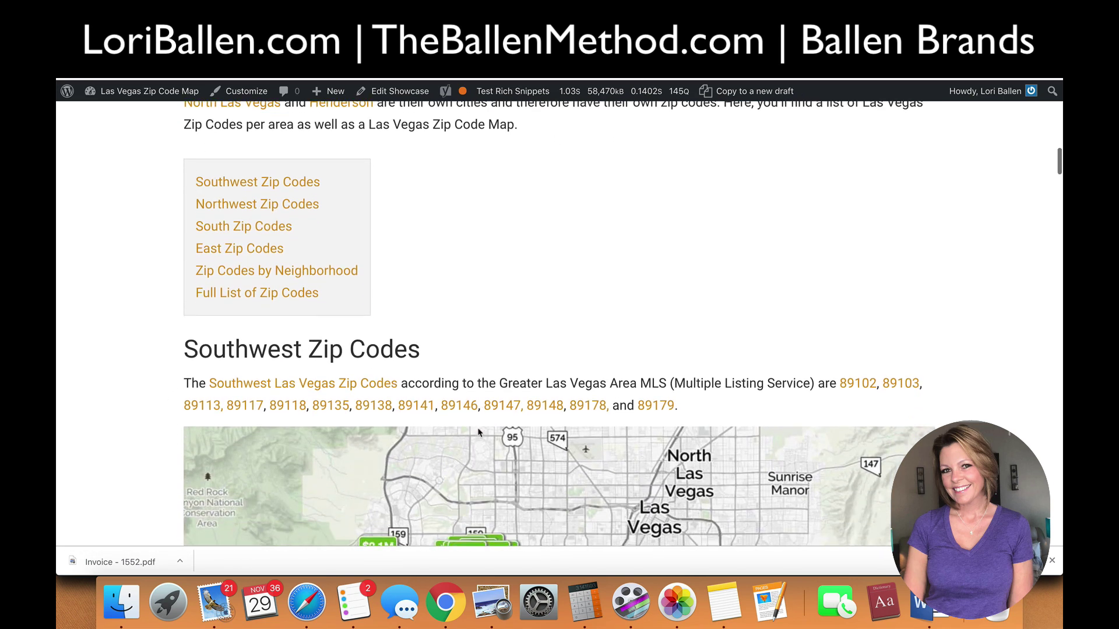
pyautogui.scroll(-10, 472, 430)
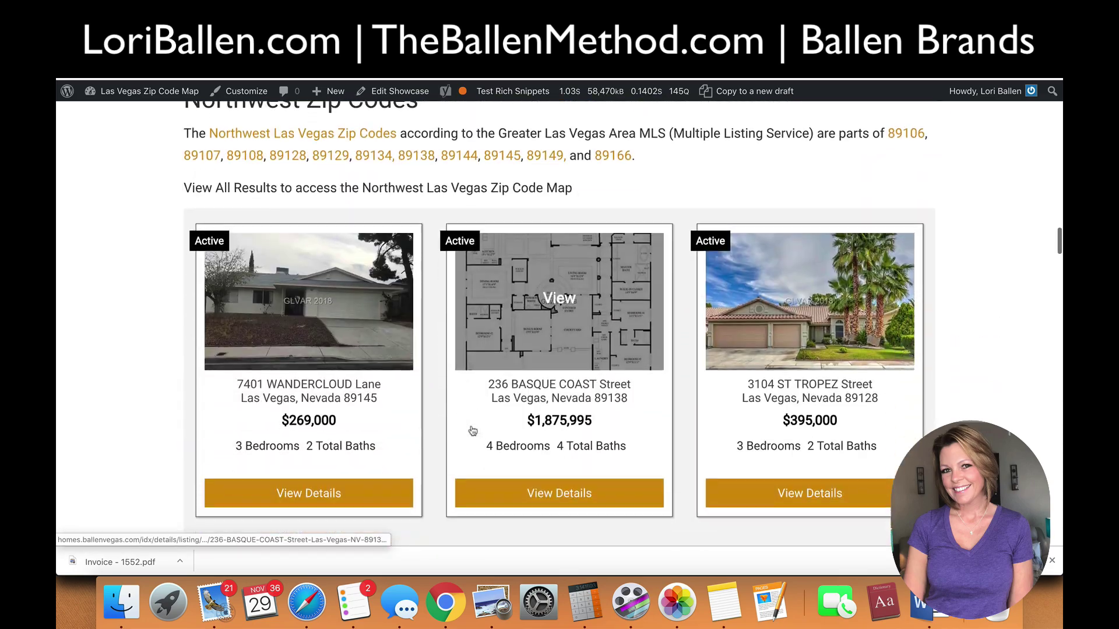
pyautogui.scroll(-15, 472, 431)
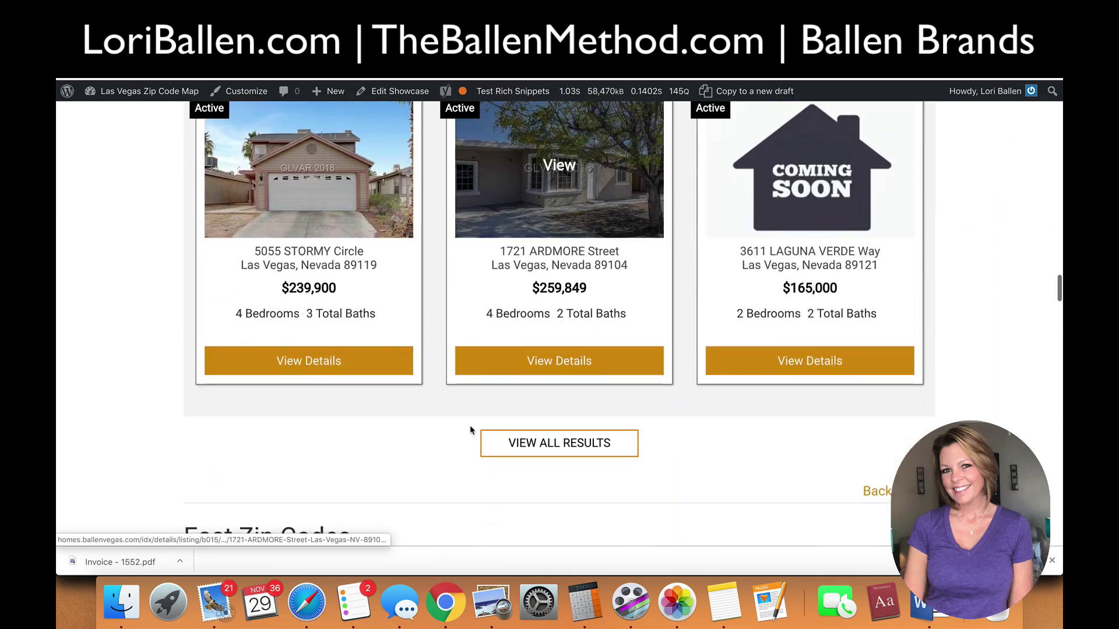
pyautogui.scroll(20, 471, 430)
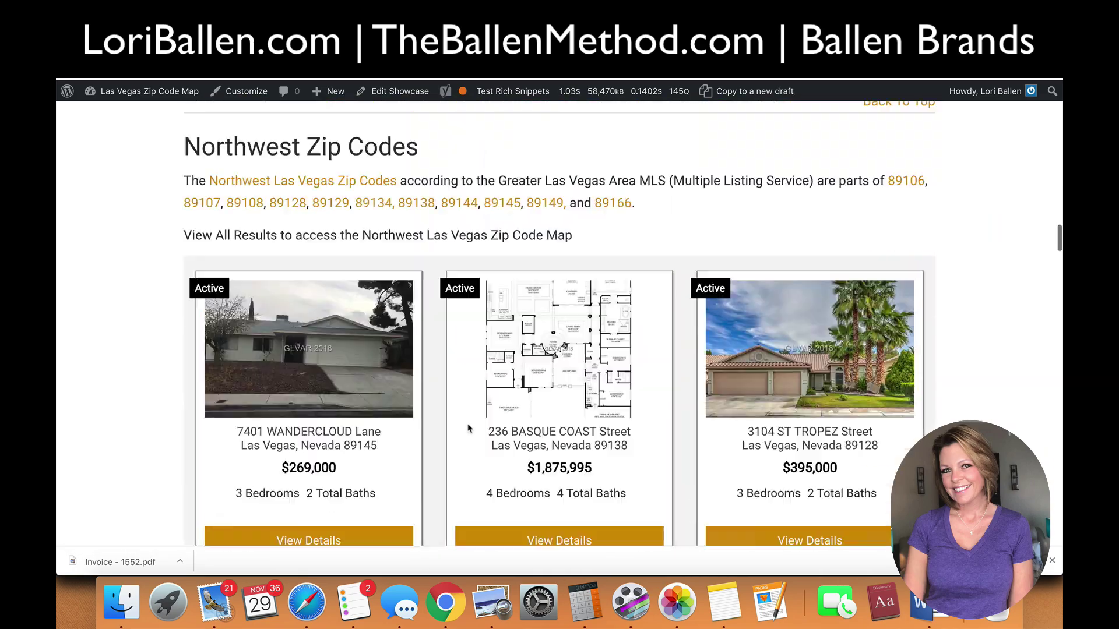
pyautogui.scroll(-2, 470, 427)
pyautogui.scroll(-3, 348, 380)
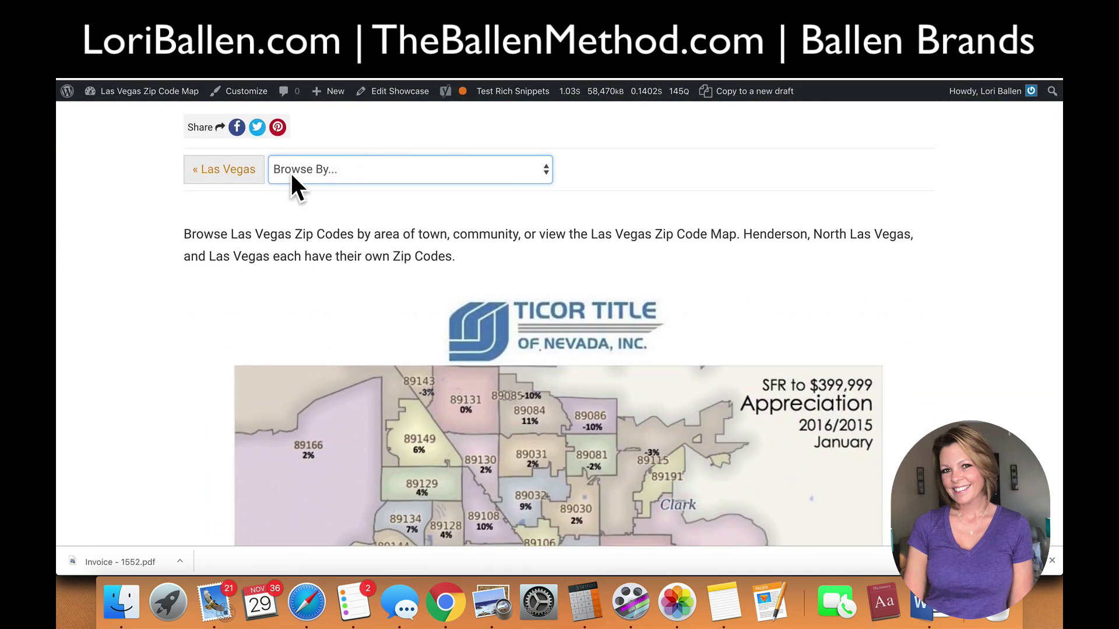
# Examine the table of contents links and the individual zip code links in the Southwest Zip Codes section.
pyautogui.scroll(-20, 290, 171)
pyautogui.scroll(-6, 261, 186)
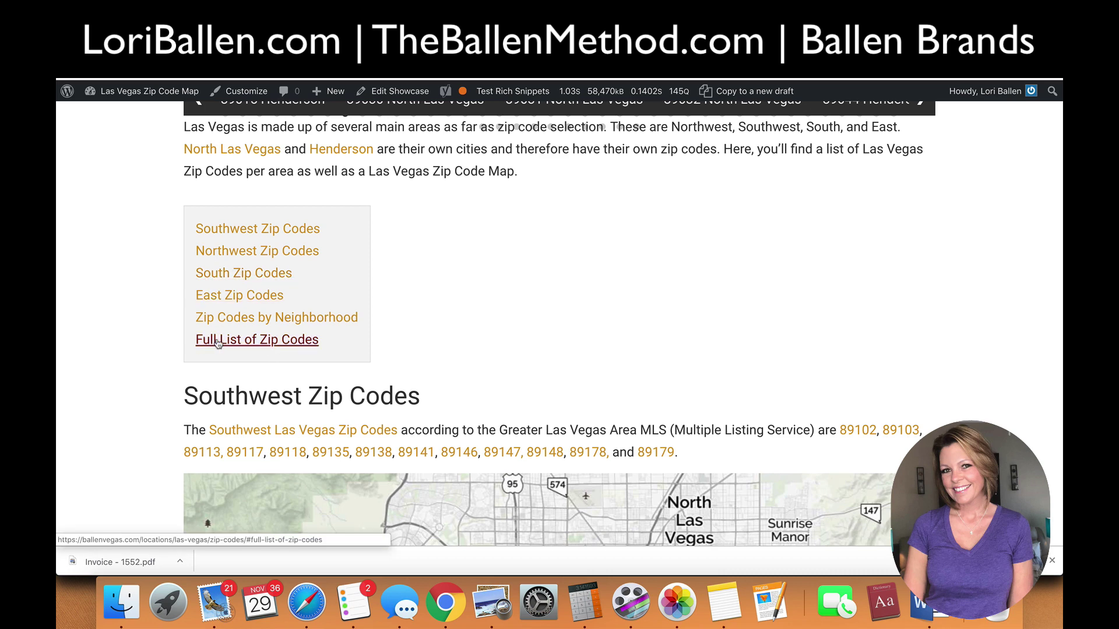
pyautogui.scroll(-1, 210, 330)
pyautogui.scroll(-2, 277, 421)
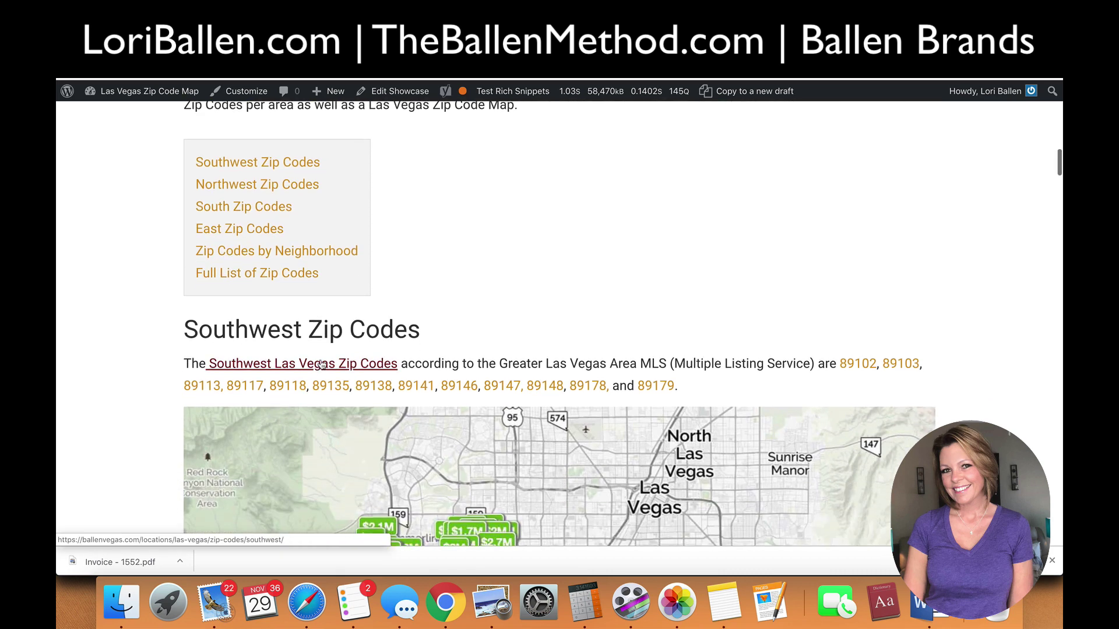
pyautogui.scroll(-2, 357, 366)
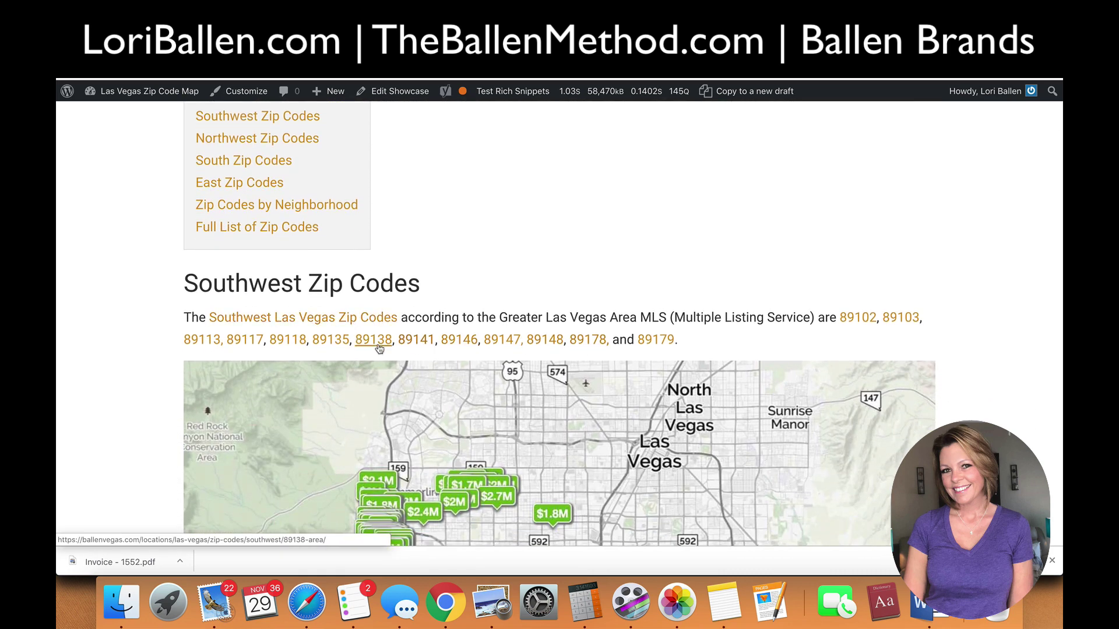
pyautogui.scroll(1, 569, 230)
pyautogui.scroll(3, 569, 231)
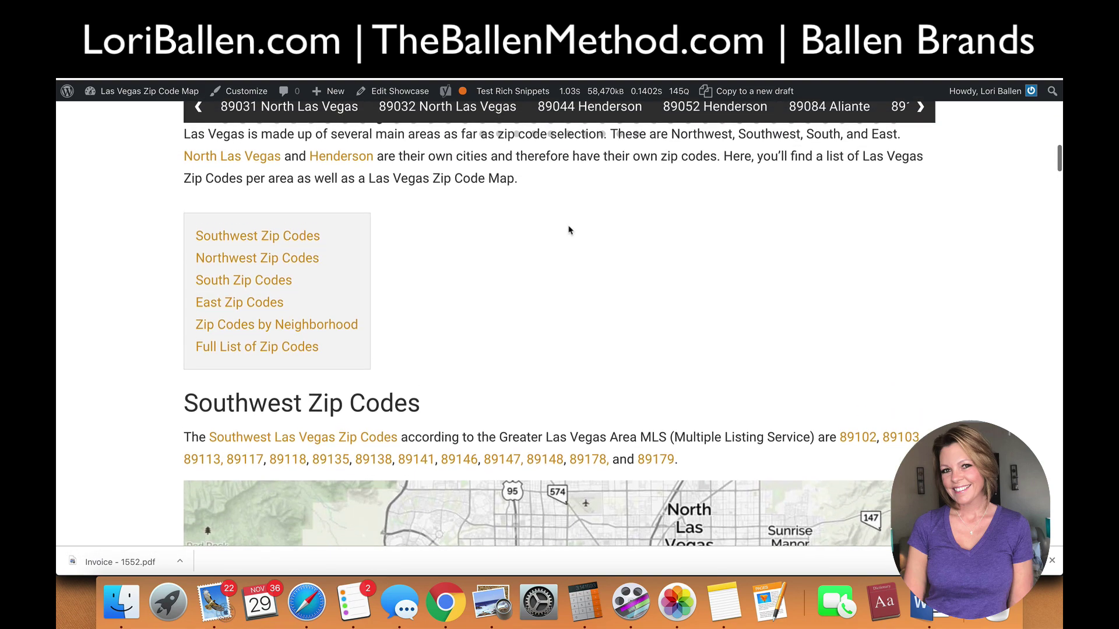
pyautogui.scroll(-3, 569, 230)
pyautogui.scroll(-5, 569, 231)
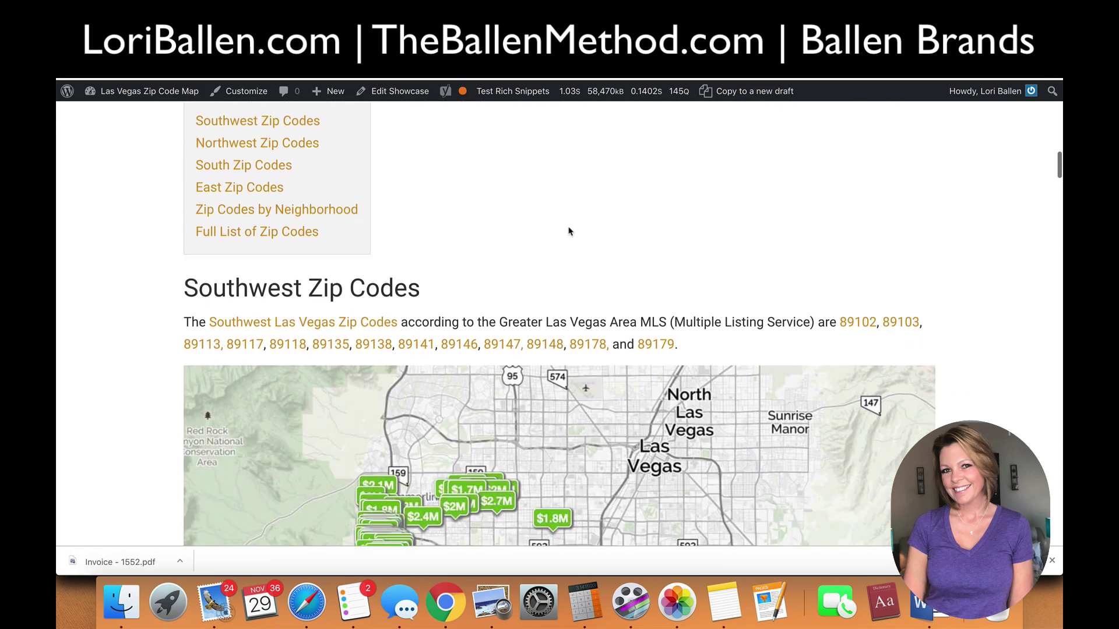
pyautogui.scroll(15, 569, 231)
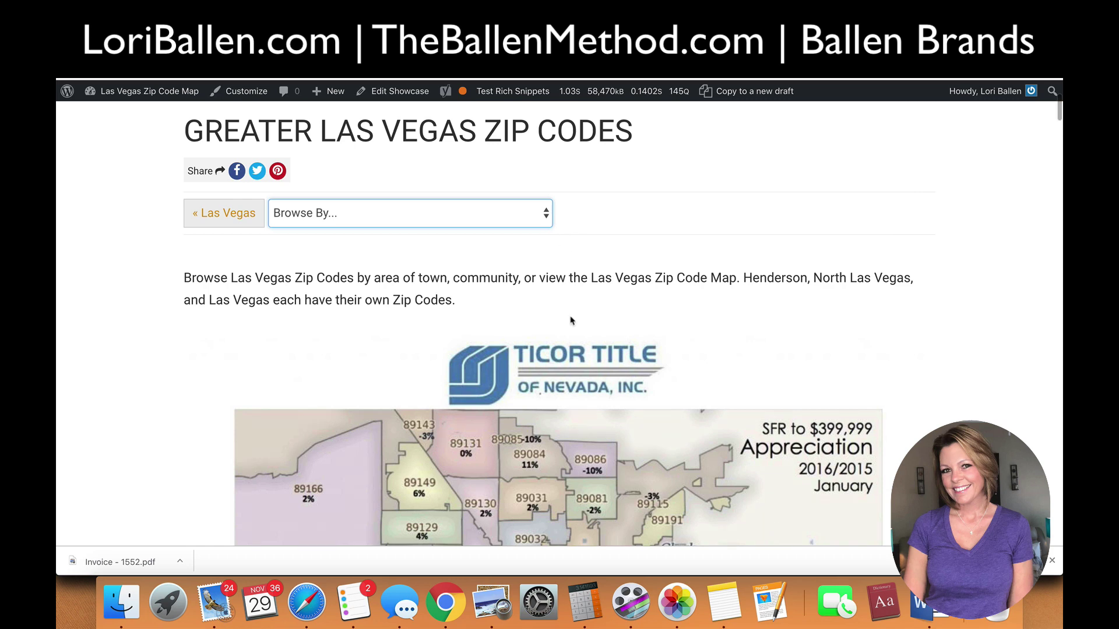
# Return to the Greater Las Vegas Zip Codes editor and examine its BREW Showcase Options, category box and redirect settings.
pyautogui.hotkey('ctrl', 'Tab')
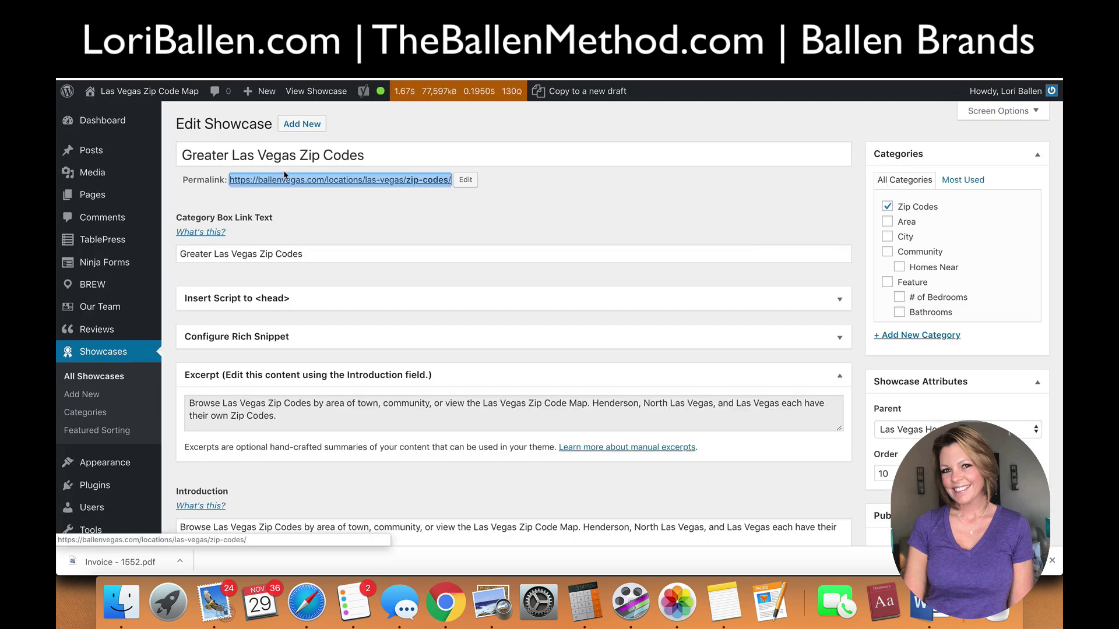
pyautogui.hotkey('ctrl', 'shift', 'Tab')
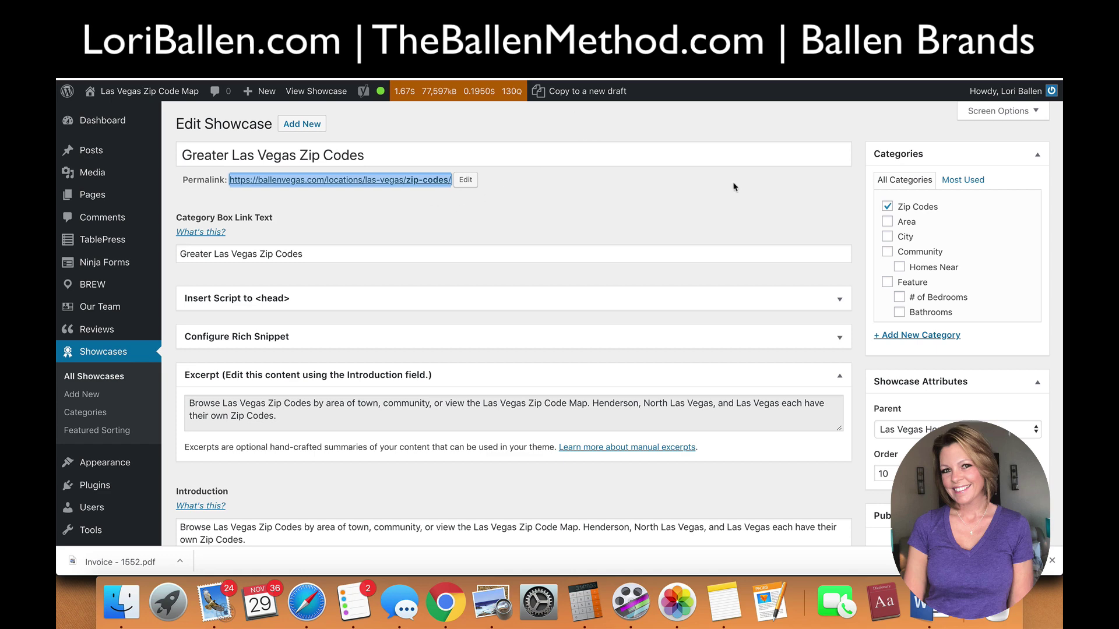
pyautogui.scroll(-15, 983, 245)
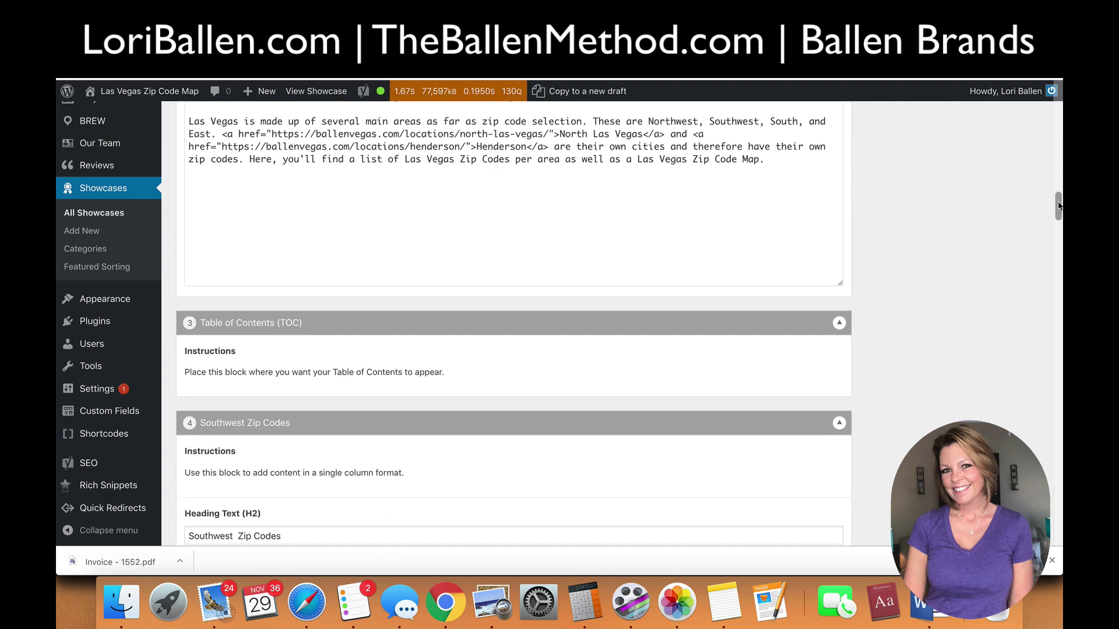
pyautogui.scroll(-3, 1058, 217)
pyautogui.moveTo(1058, 217); pyautogui.dragTo(1060, 494)
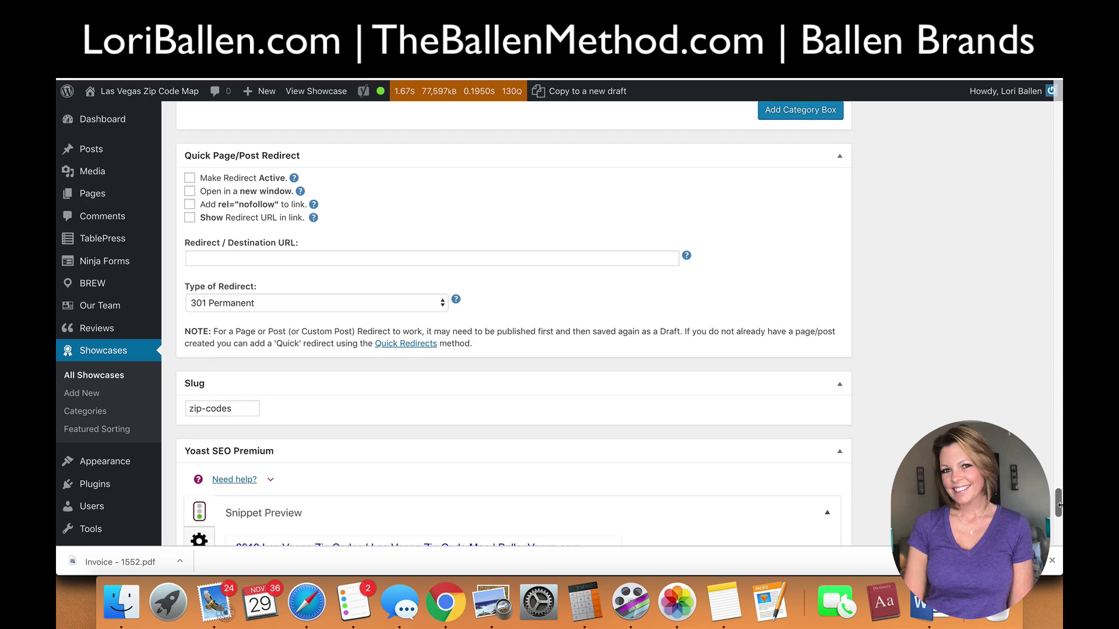
pyautogui.scroll(5, 1059, 495)
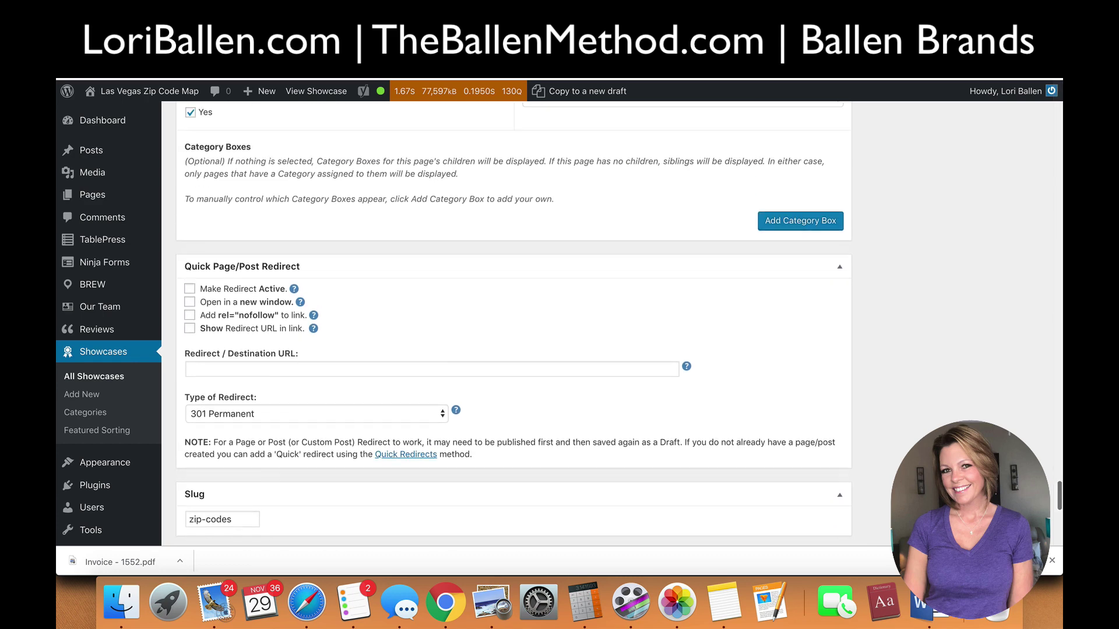
pyautogui.scroll(10, 1059, 496)
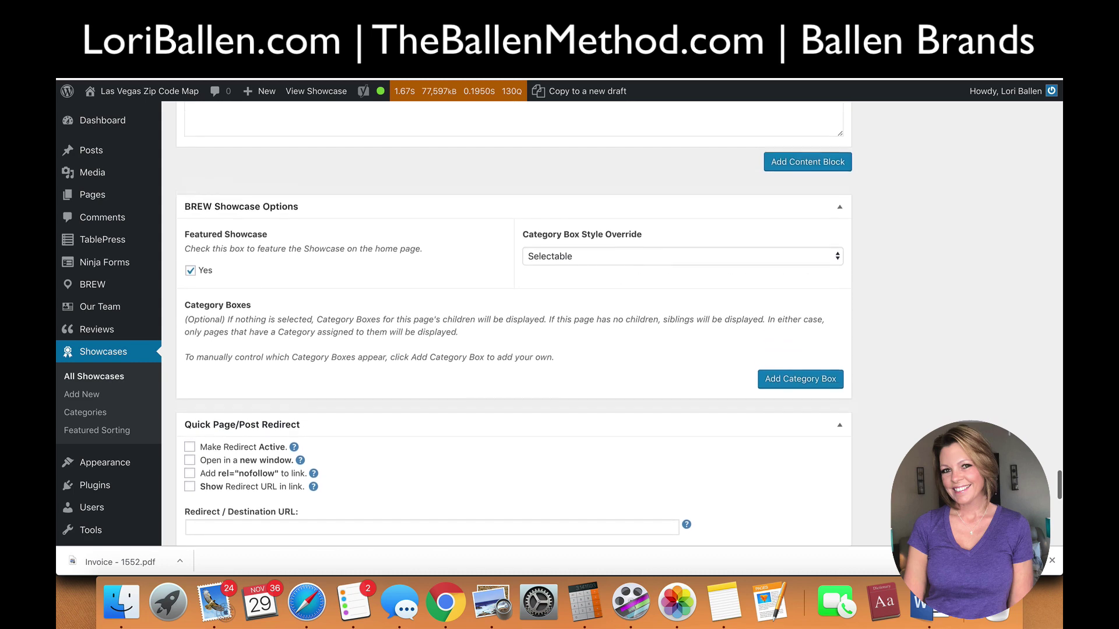
pyautogui.scroll(-4, 285, 318)
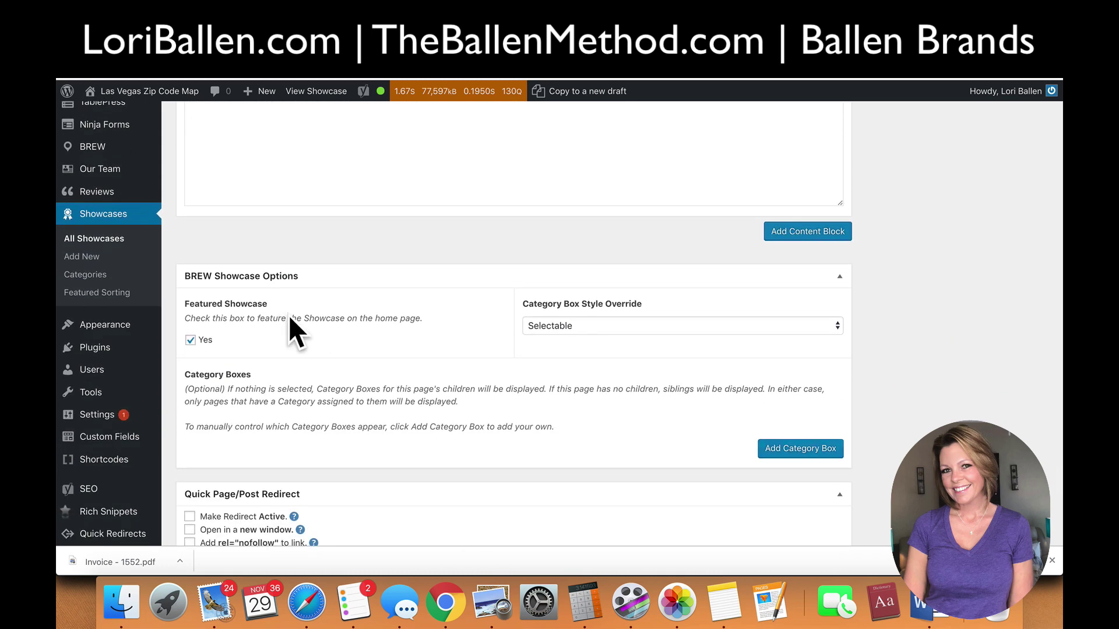
# Check the Browse By options on the live Greater Las Vegas Zip Codes page and return to the editor.
pyautogui.click(316, 91)
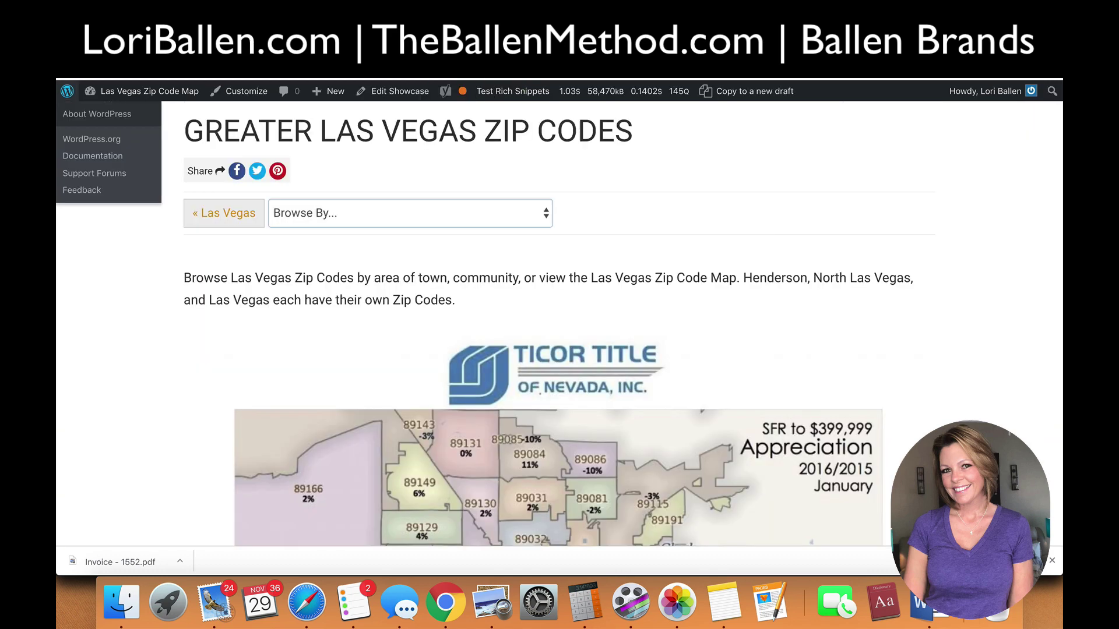
pyautogui.click(350, 211)
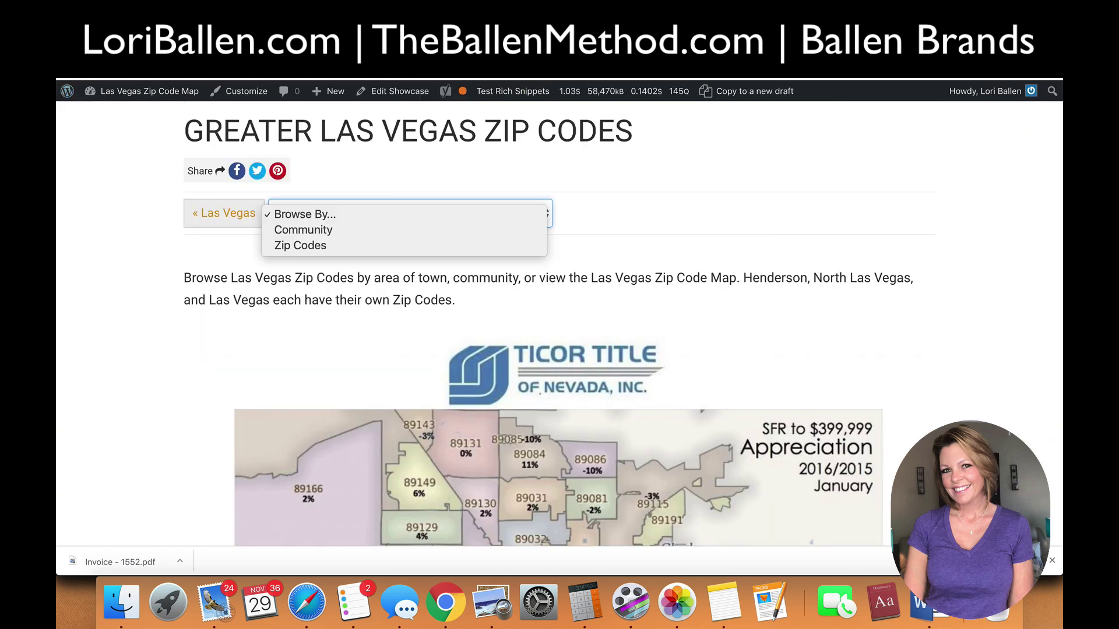
pyautogui.press('Escape')
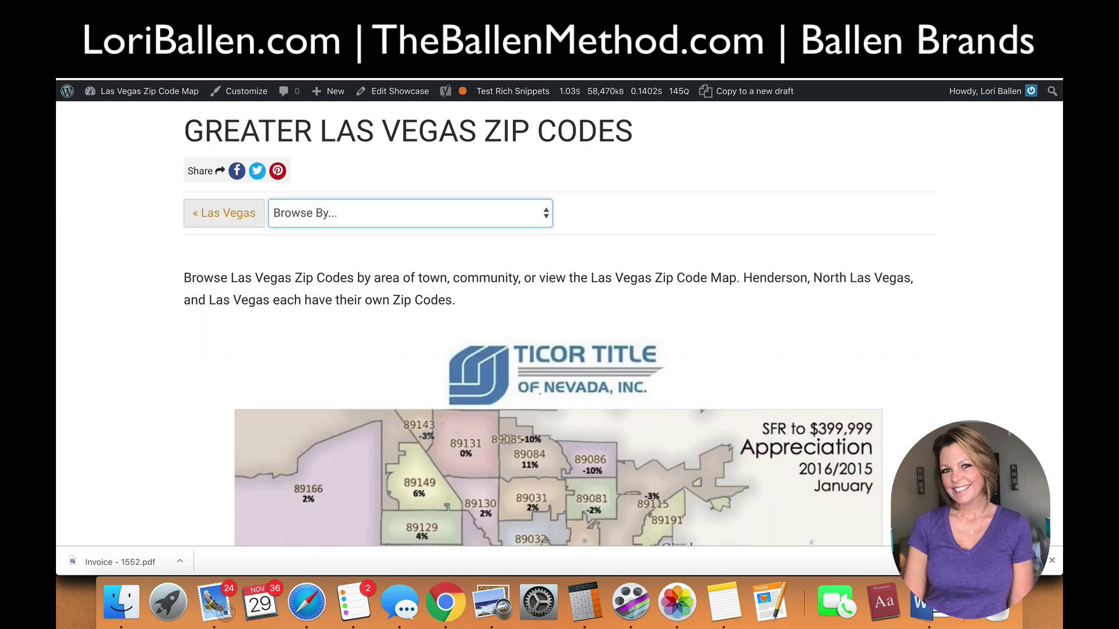
pyautogui.press('super+bracketleft')
# Try turning off the Featured Showcase option for the Greater Las Vegas Zip Codes page, and turn it back on.
pyautogui.scroll(-1, 87, 320)
pyautogui.click(190, 314)
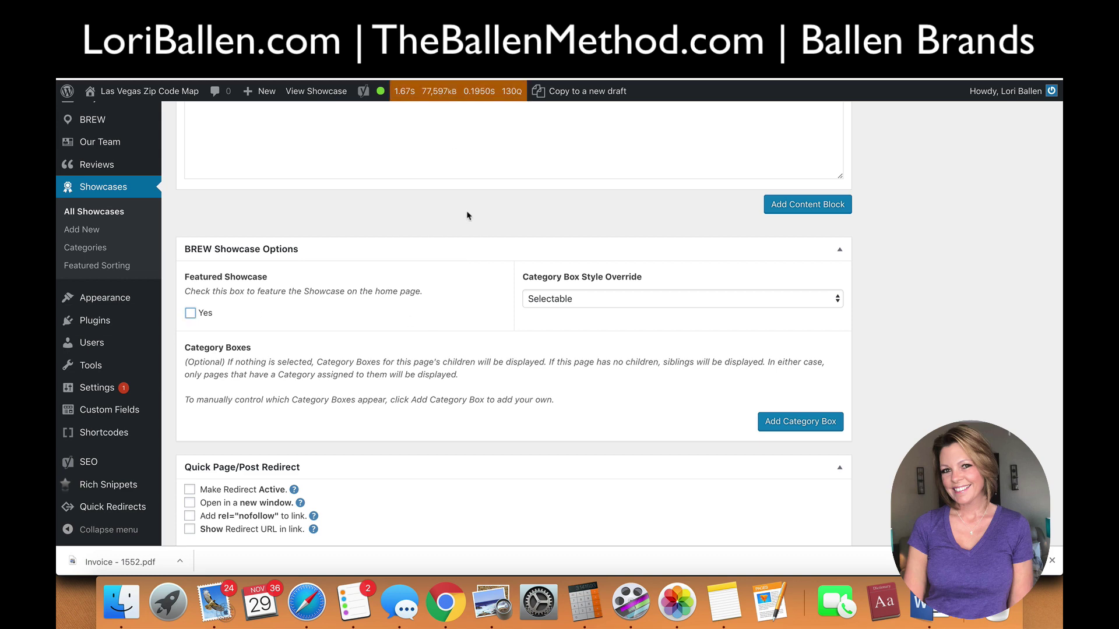
pyautogui.scroll(5, 469, 216)
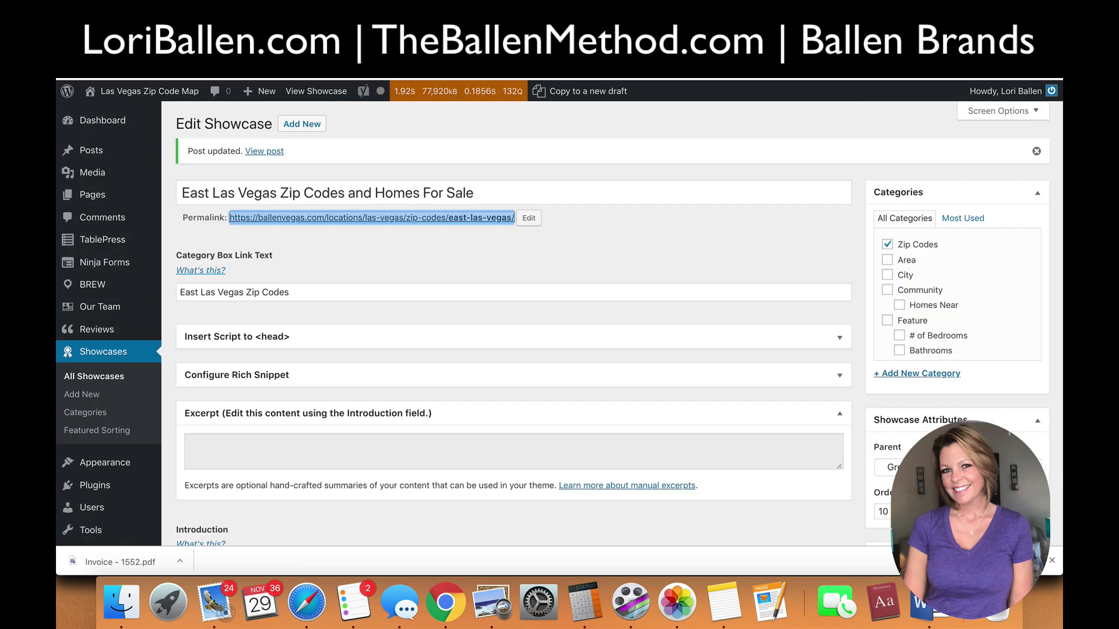
pyautogui.scroll(-20, 320, 400)
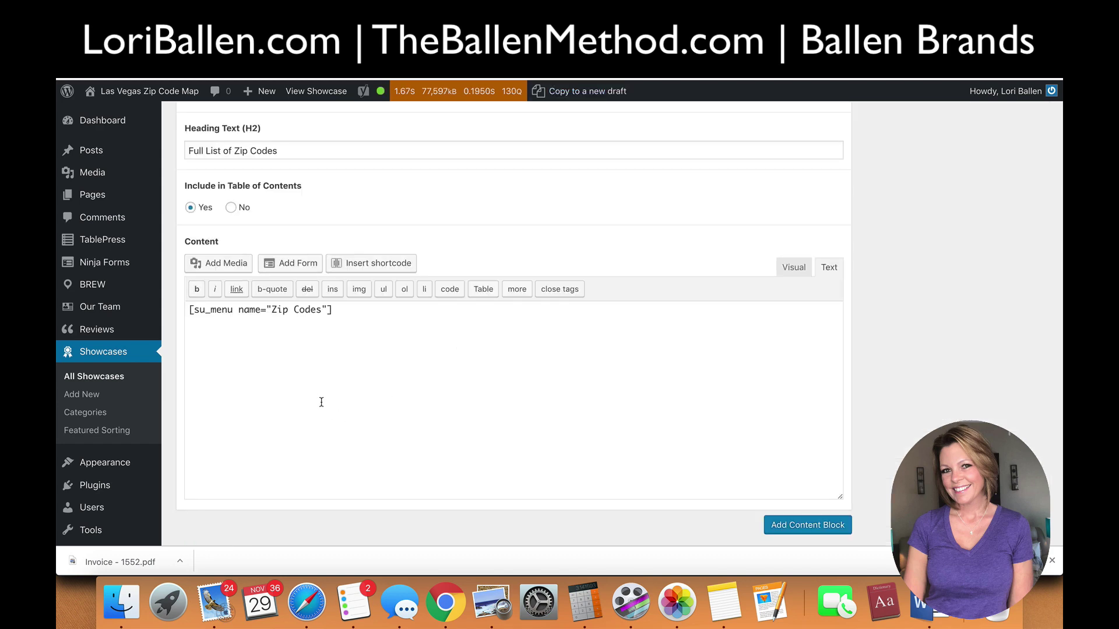
pyautogui.scroll(10, 469, 284)
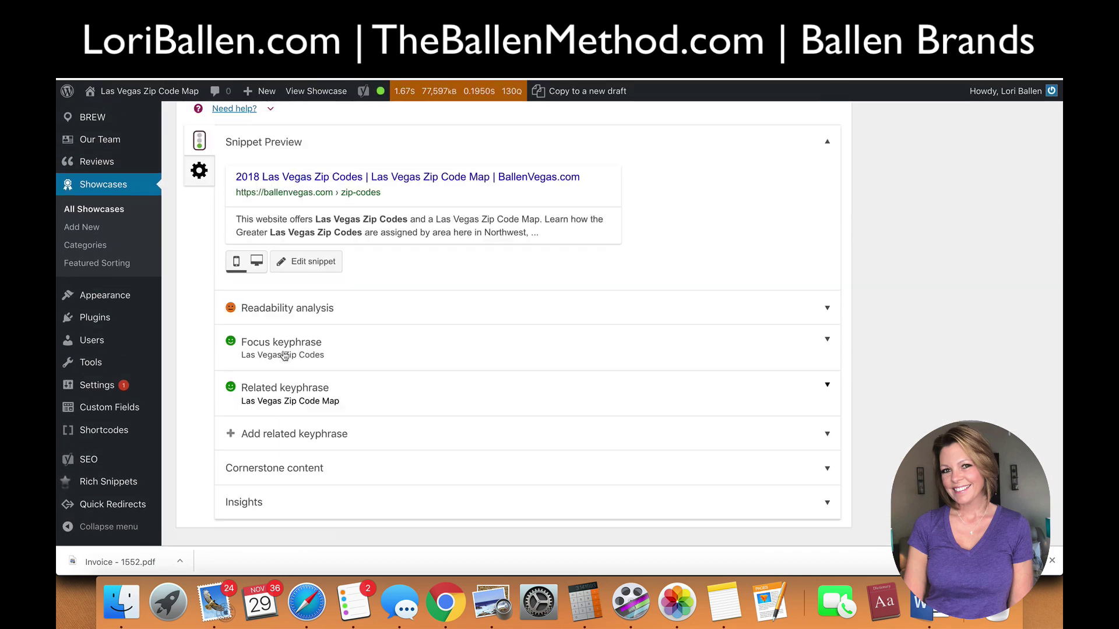
pyautogui.click(191, 180)
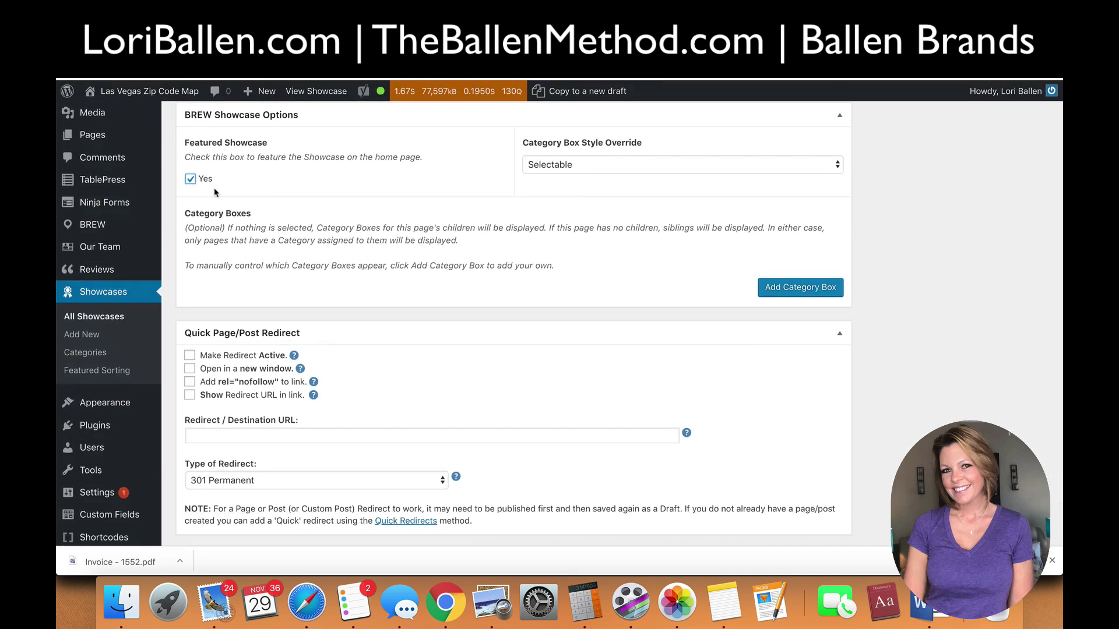
# Set the Category Box Style Override to Disable Category Boxes and update the Greater Las Vegas Zip Codes page.
pyautogui.click(566, 161)
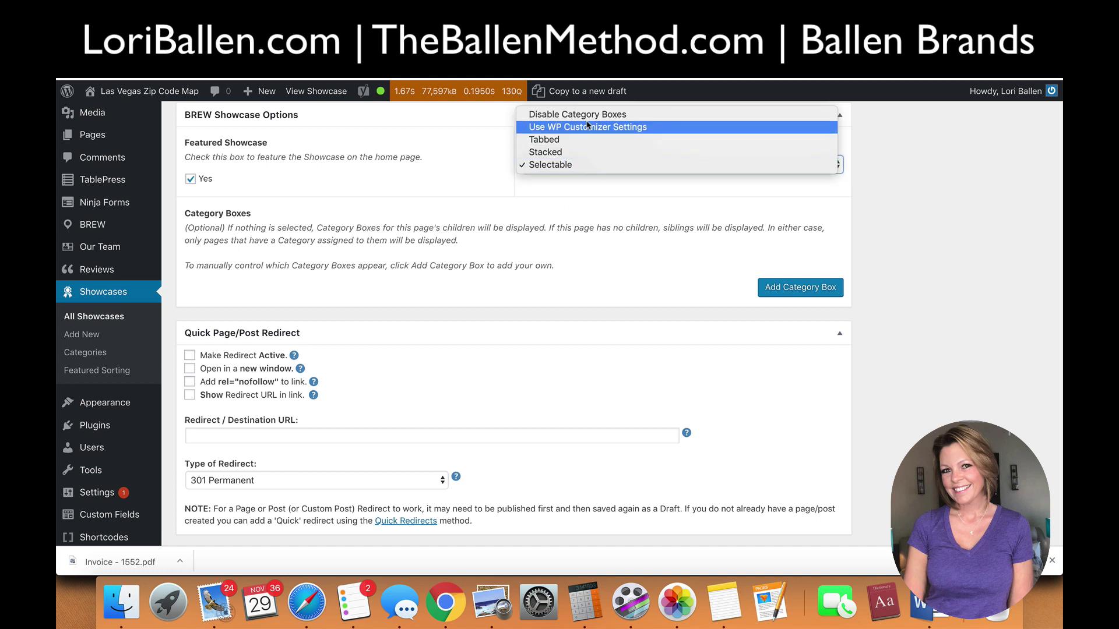
pyautogui.click(568, 114)
pyautogui.scroll(15, 942, 303)
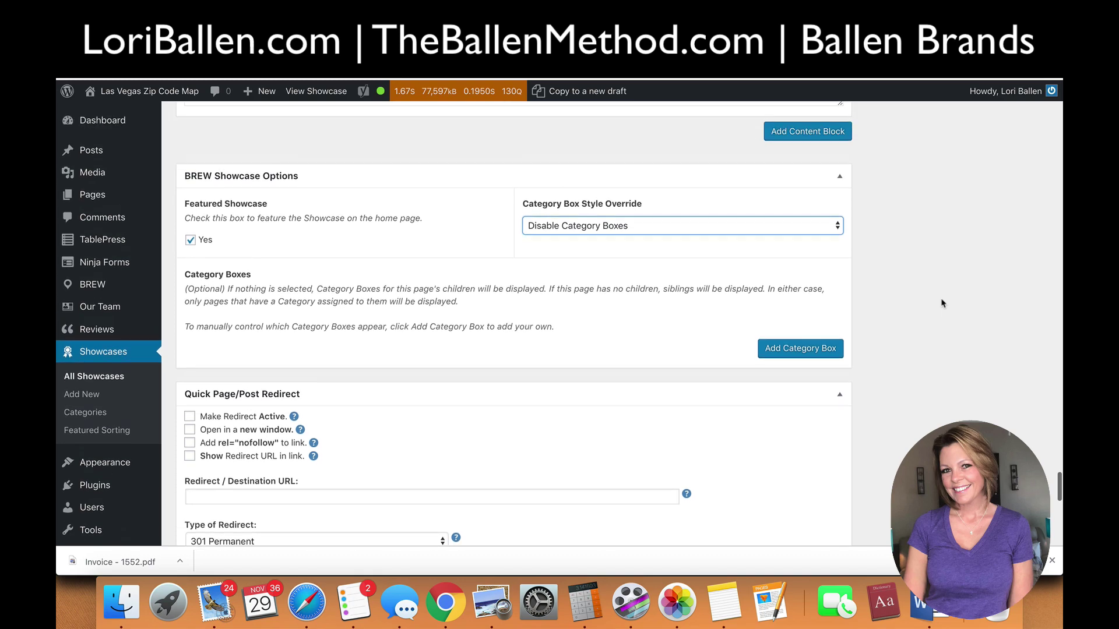
pyautogui.scroll(10, 942, 303)
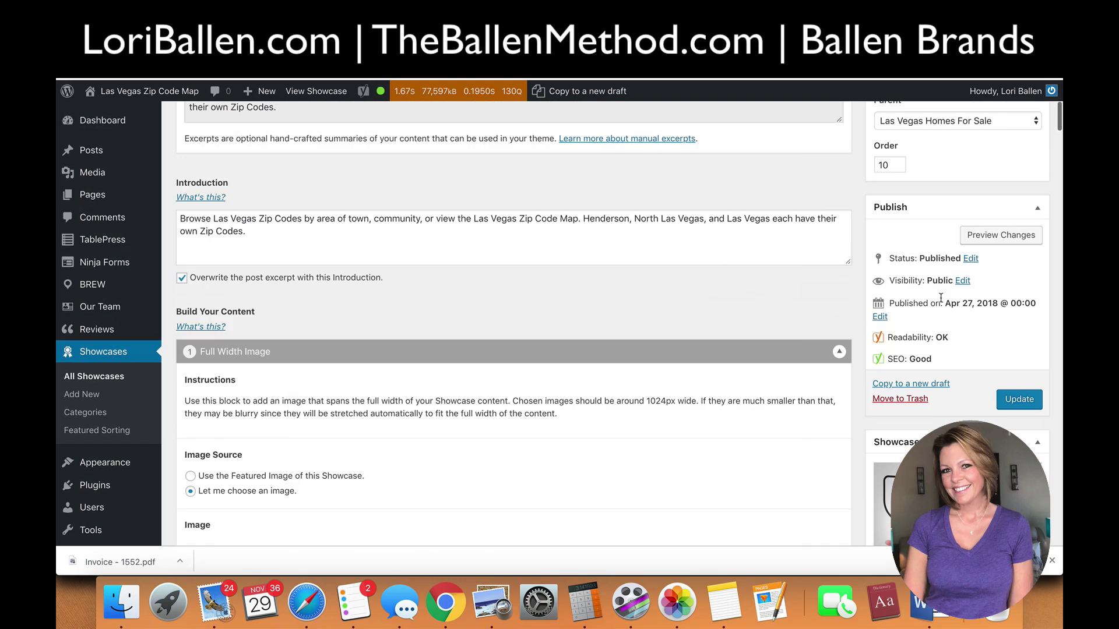
pyautogui.click(1026, 401)
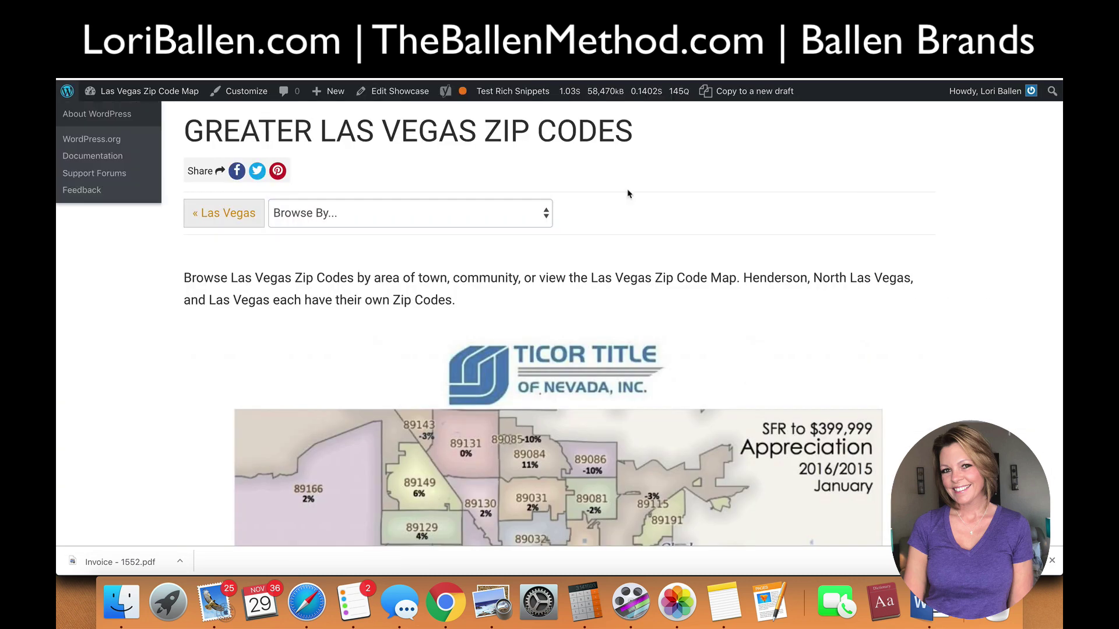
# Examine the live page's table of contents and the area links in its Southwest, Northwest, South and East Zip Codes sections.
pyautogui.scroll(-5, 518, 273)
pyautogui.scroll(-5, 519, 277)
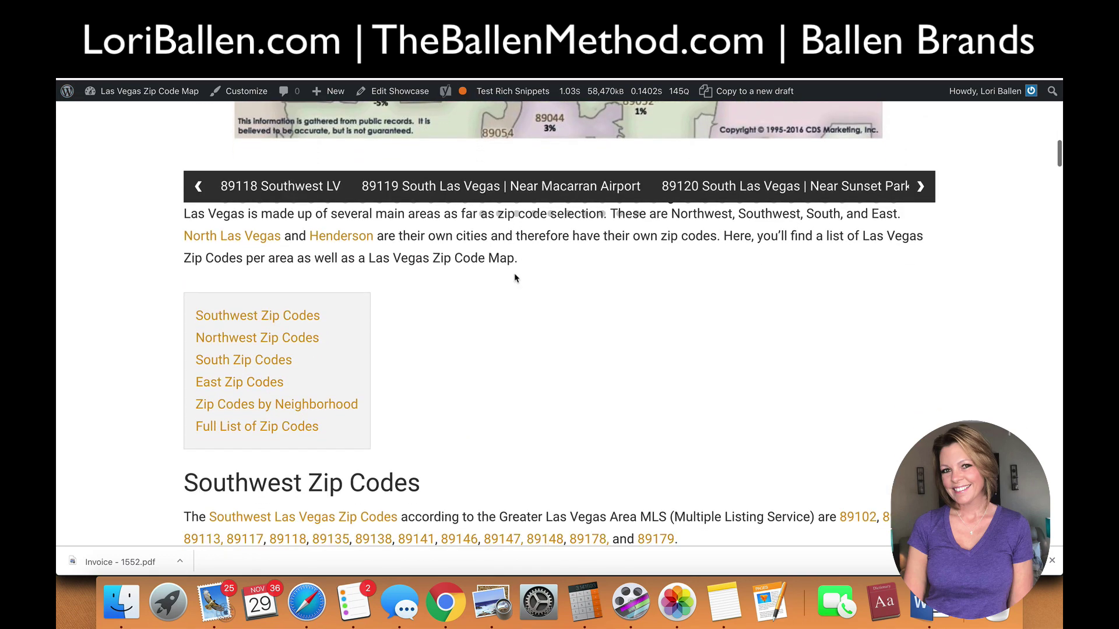
pyautogui.scroll(-1, 287, 256)
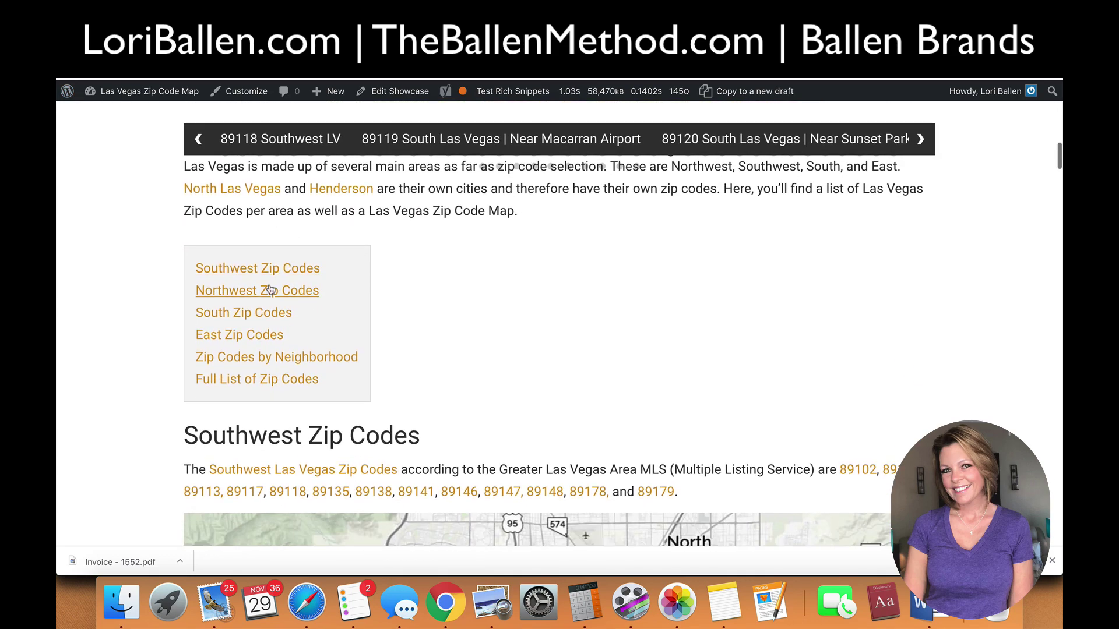
pyautogui.scroll(-4, 257, 294)
pyautogui.scroll(-15, 344, 303)
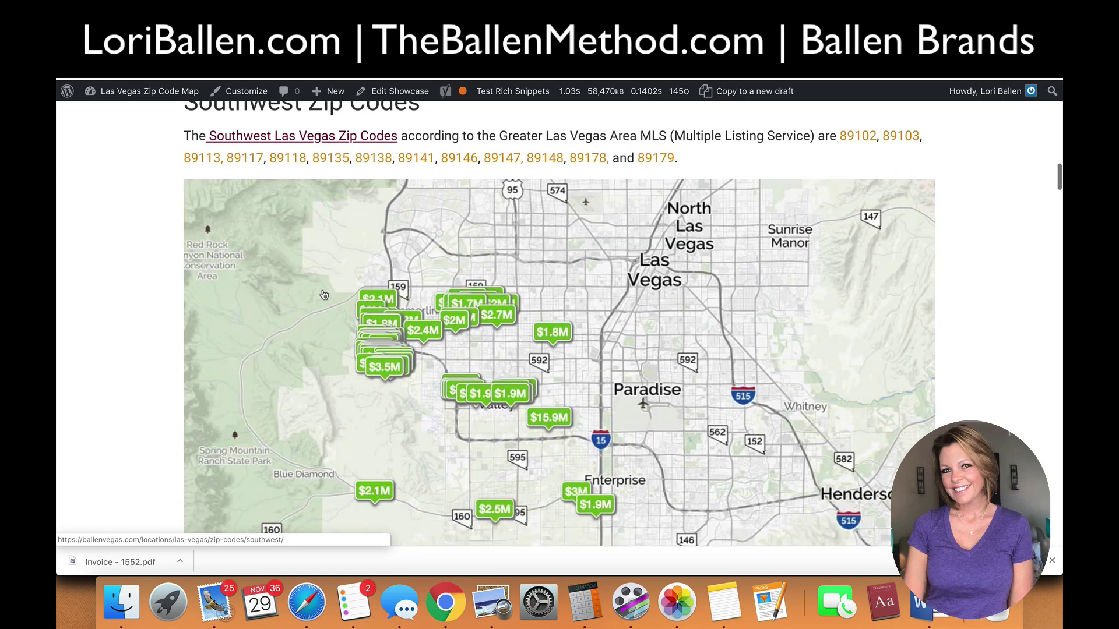
pyautogui.scroll(-5, 324, 294)
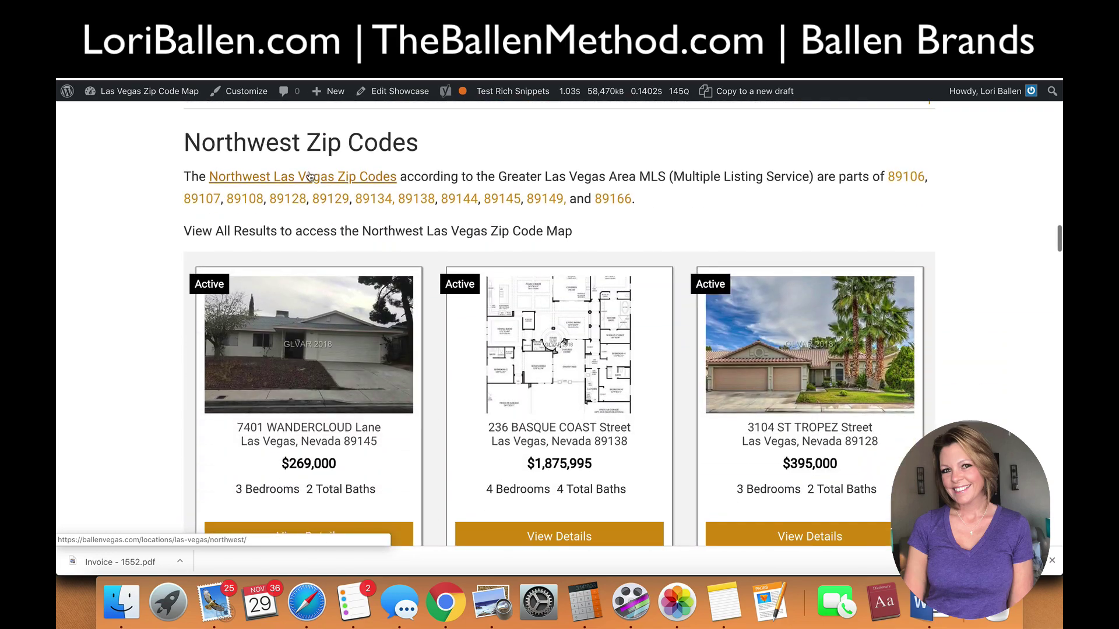
pyautogui.scroll(-10, 311, 185)
pyautogui.scroll(-1, 311, 184)
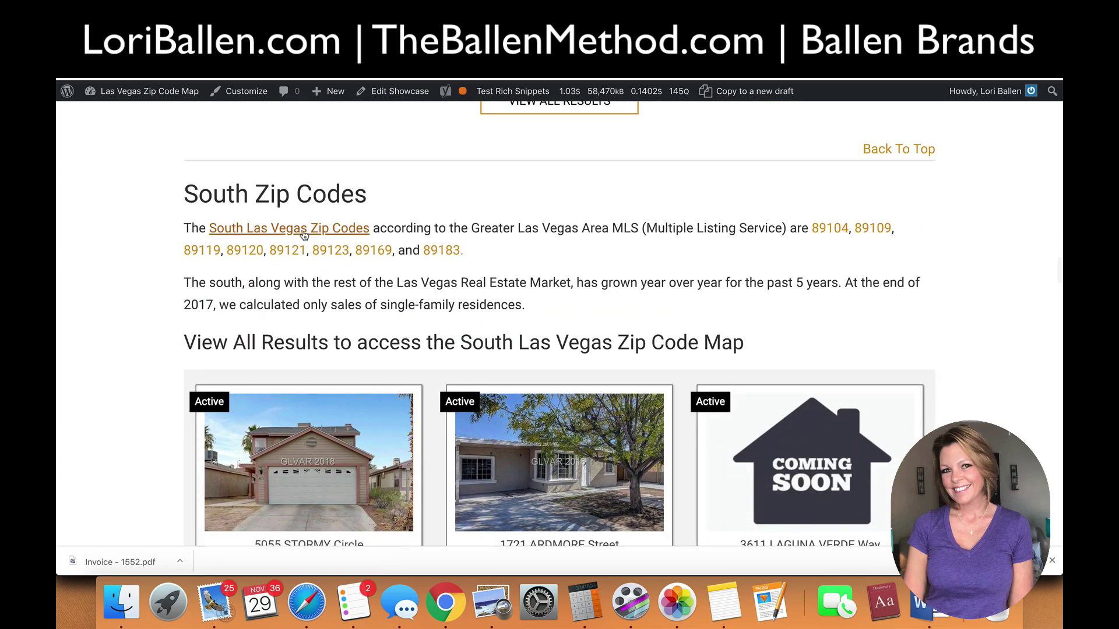
pyautogui.scroll(-9, 306, 230)
pyautogui.scroll(-12, 303, 230)
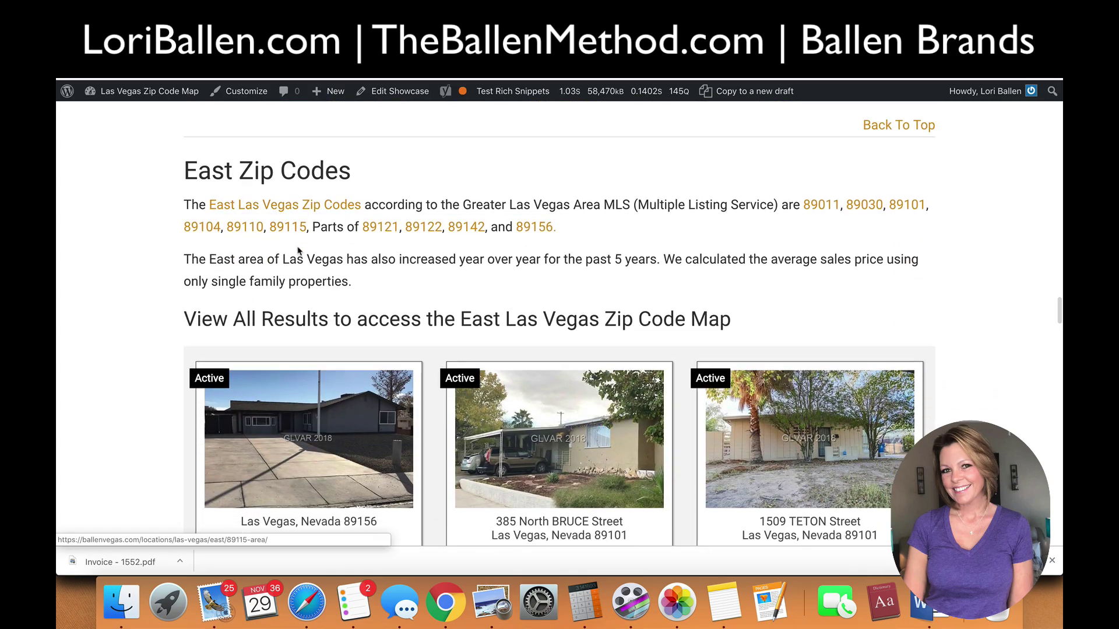
pyautogui.scroll(15, 297, 255)
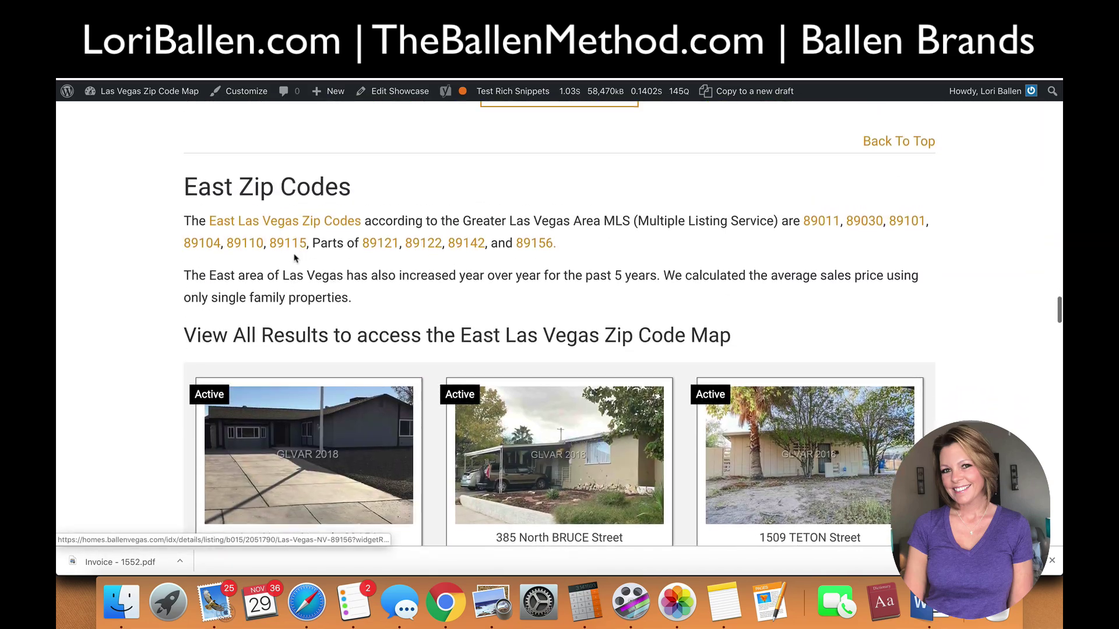
pyautogui.scroll(15, 296, 261)
pyautogui.scroll(-6, 300, 275)
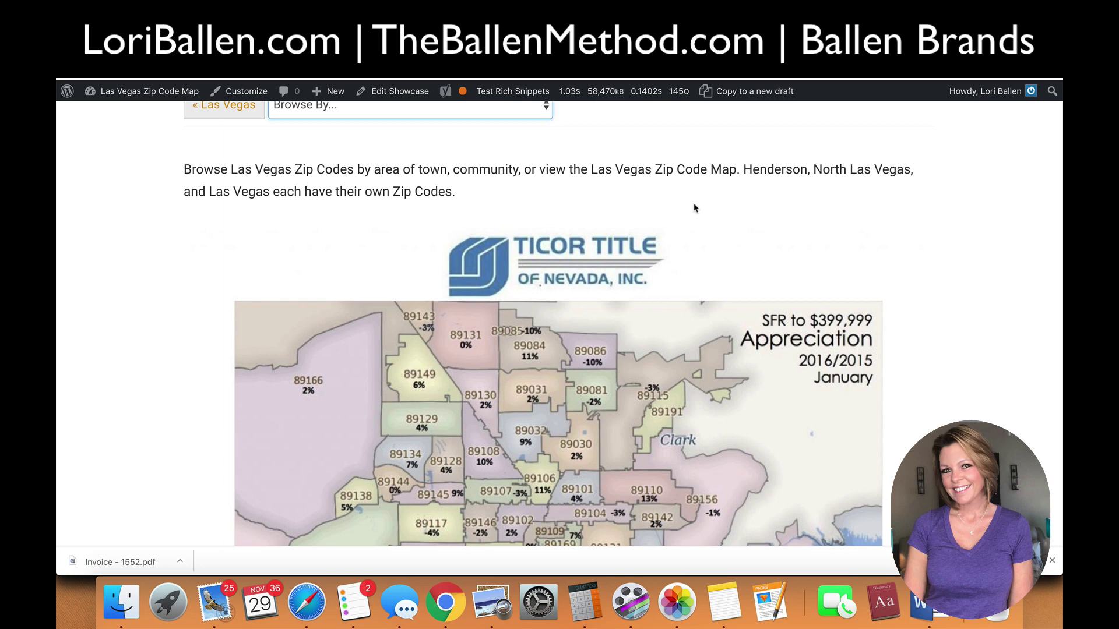
pyautogui.scroll(-1, 693, 208)
pyautogui.scroll(4, 693, 208)
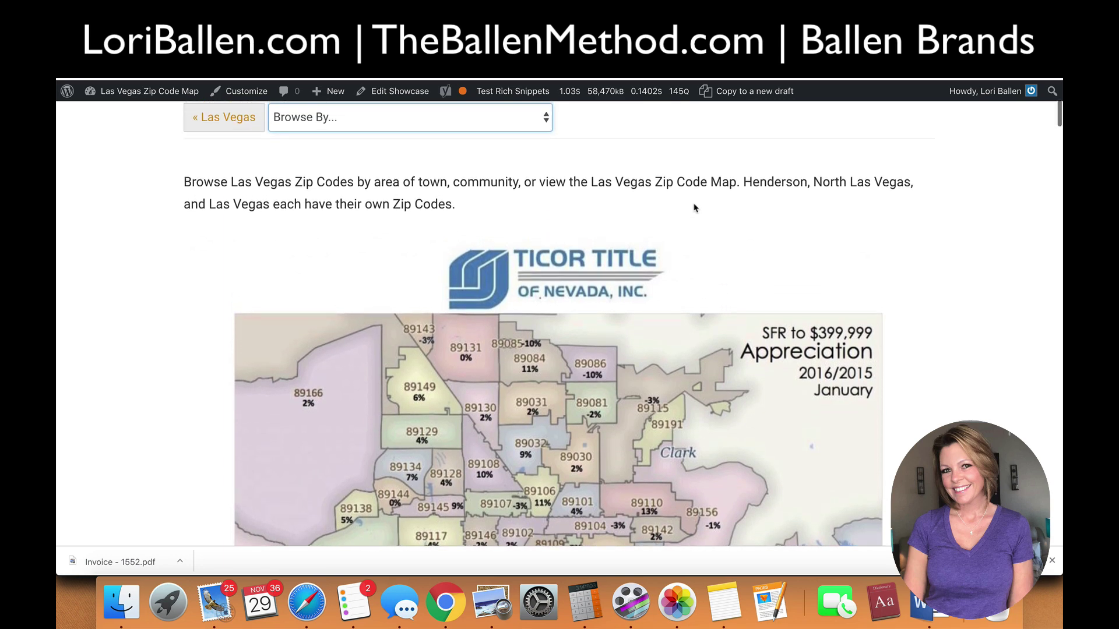
pyautogui.scroll(-3, 694, 208)
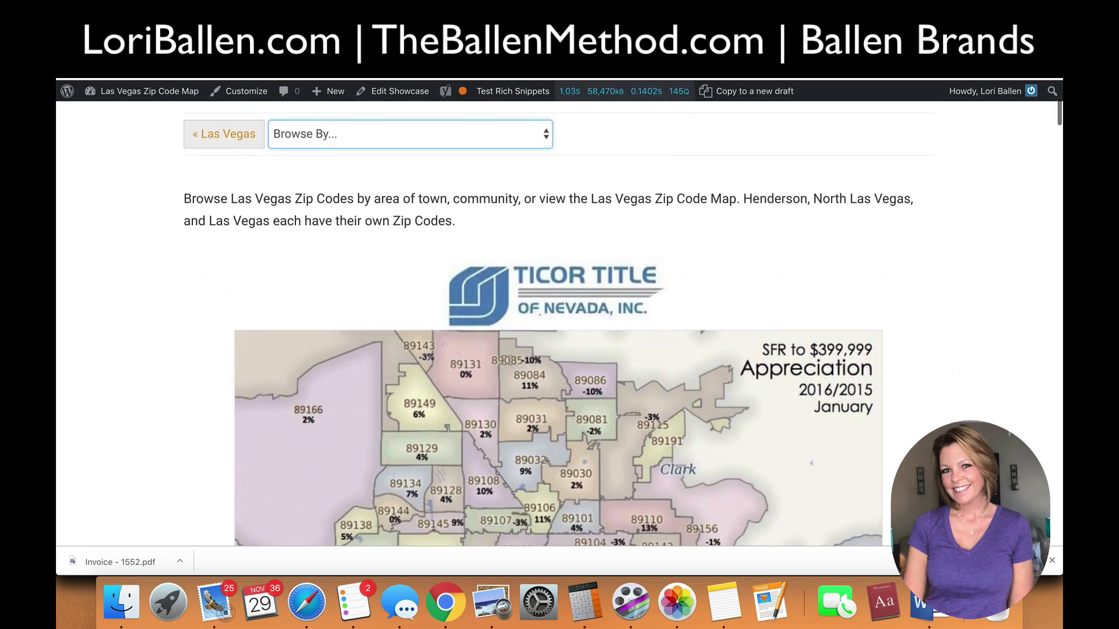
# Return to the page editor and show the General Content block with the Zip Codes menu slider shortcode in Visual mode.
pyautogui.moveTo(621, 91)
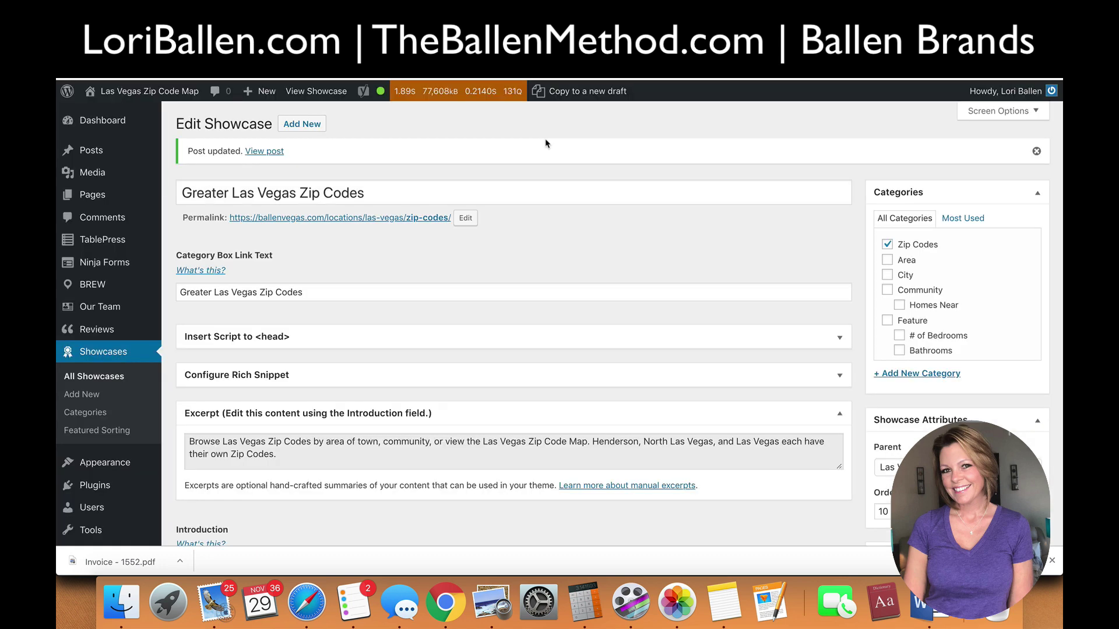
pyautogui.scroll(-5, 364, 282)
pyautogui.scroll(-5, 365, 280)
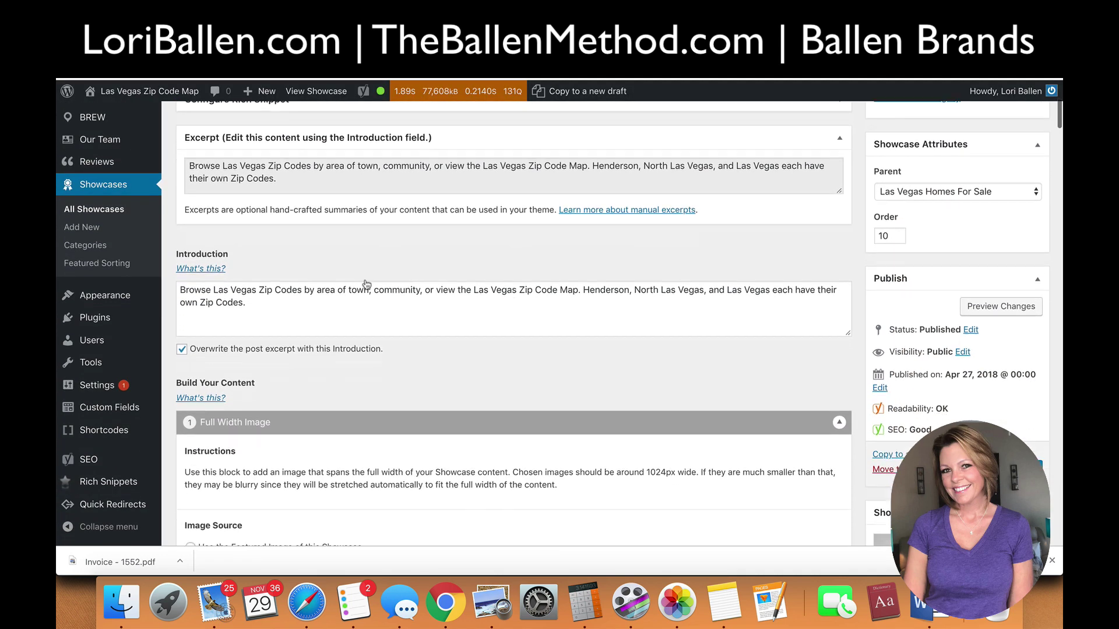
pyautogui.scroll(-20, 366, 284)
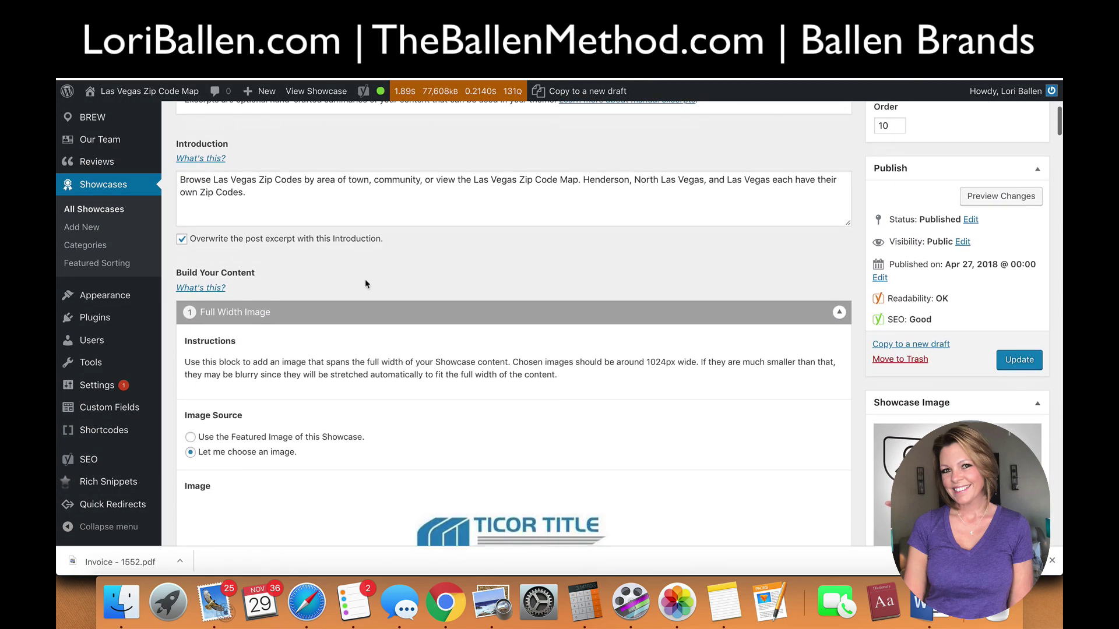
pyautogui.scroll(-10, 366, 284)
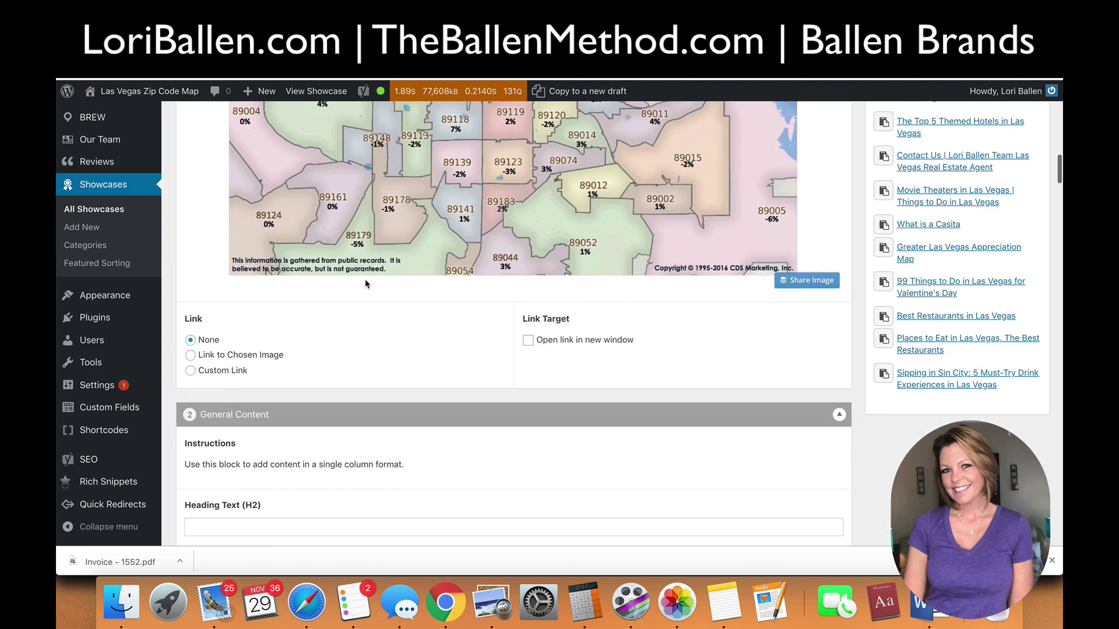
pyautogui.scroll(-10, 366, 284)
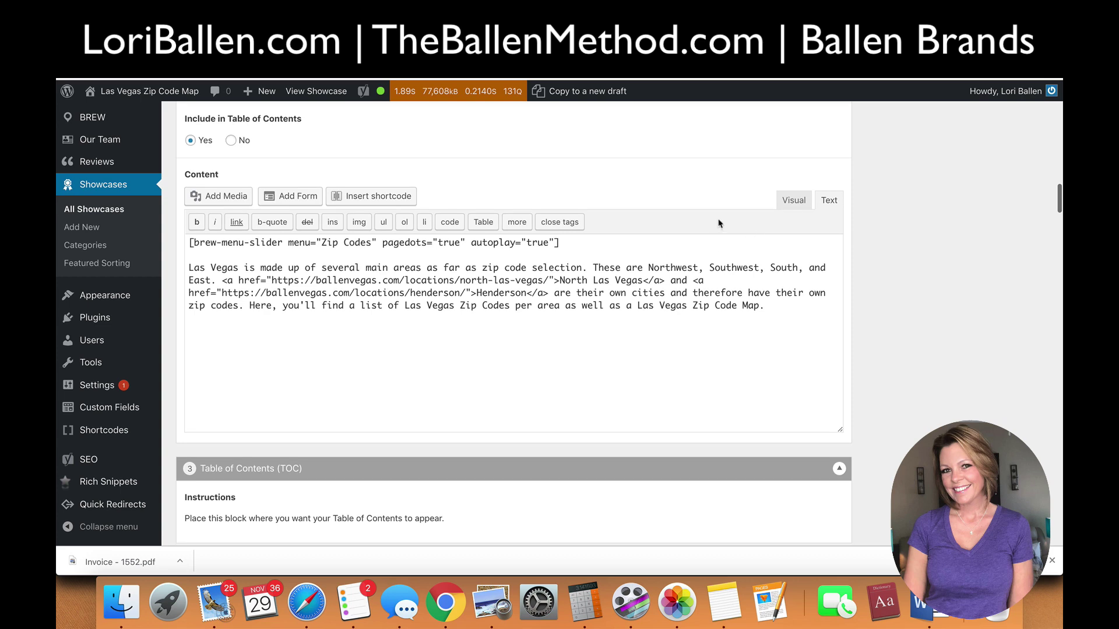
pyautogui.click(794, 200)
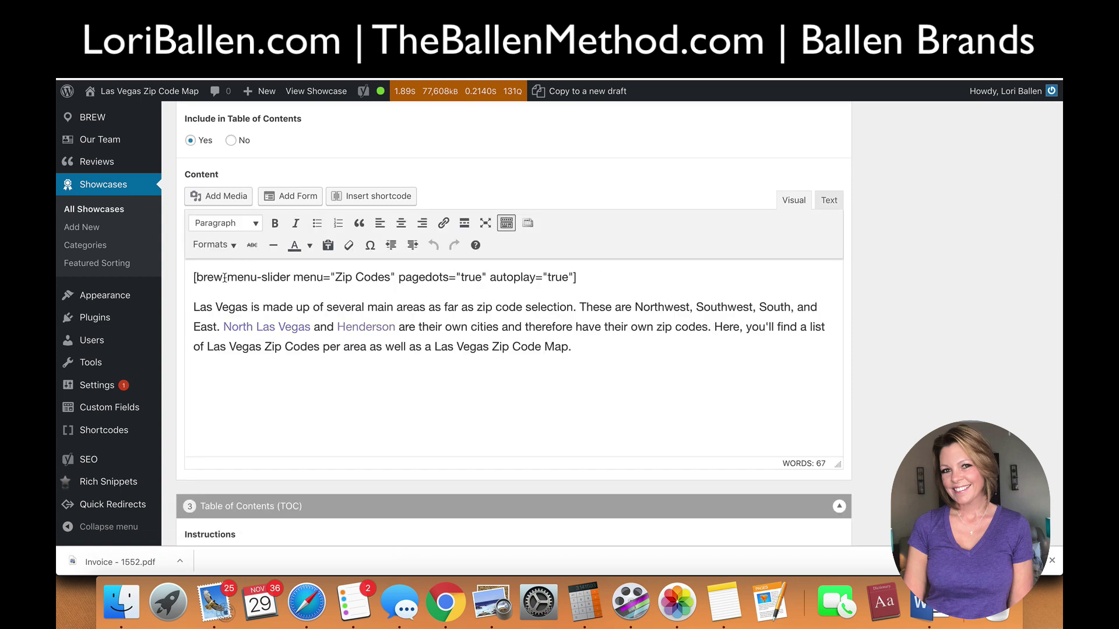
# Highlight the Zip Codes menu slider shortcode and examine the slider it produces on the live zip codes page.
pyautogui.click(194, 276)
pyautogui.keyDown('shift'); pyautogui.click(593, 269); pyautogui.keyUp('shift')
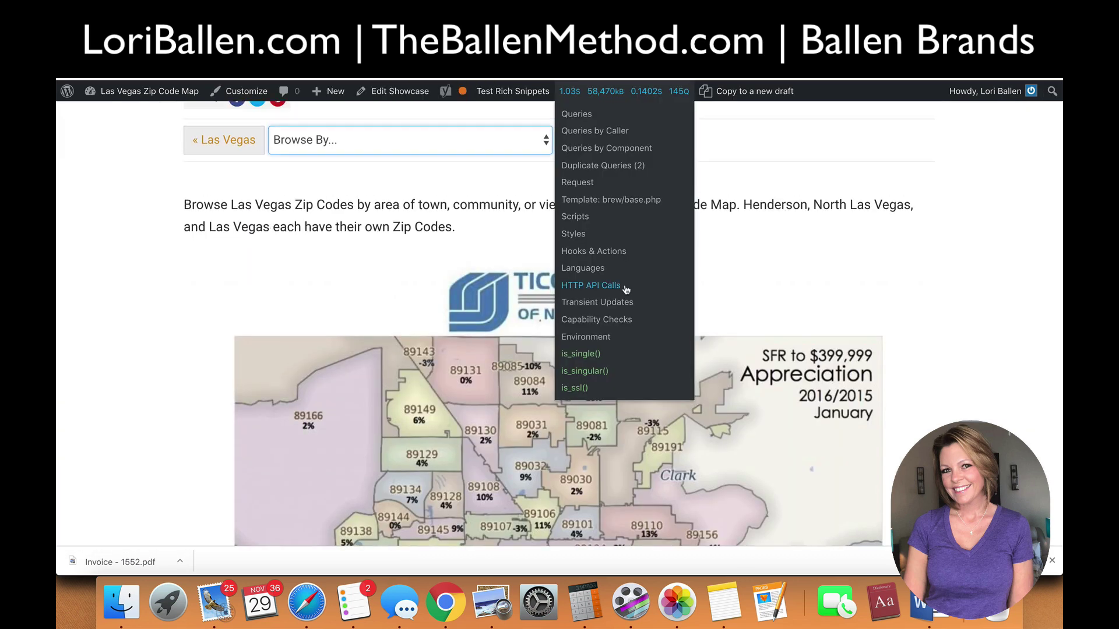
pyautogui.scroll(-10, 477, 222)
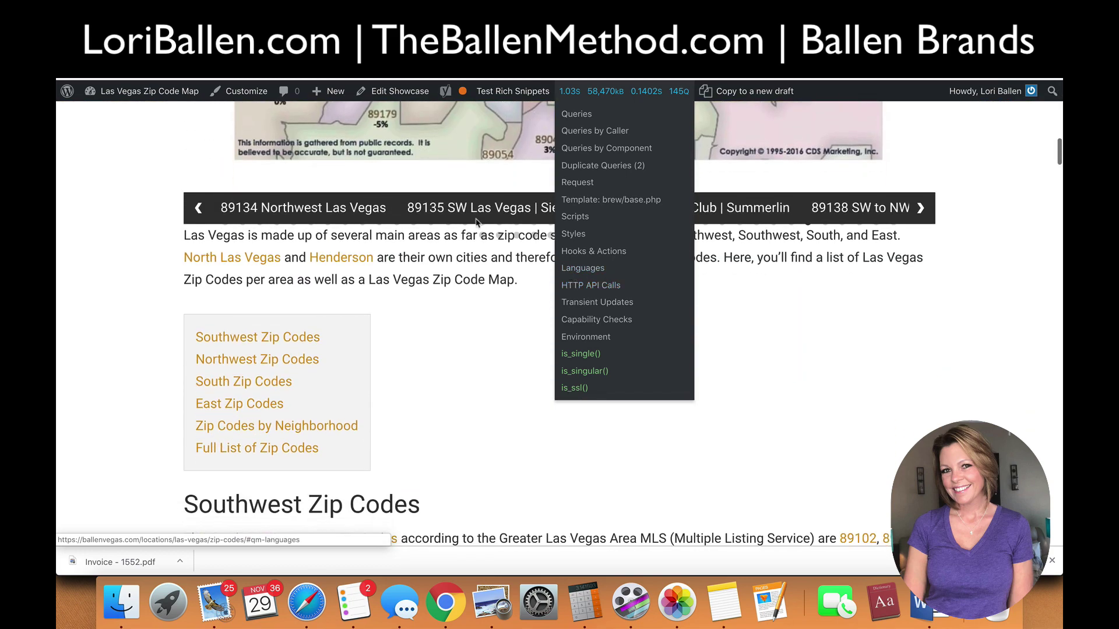
pyautogui.click(921, 208)
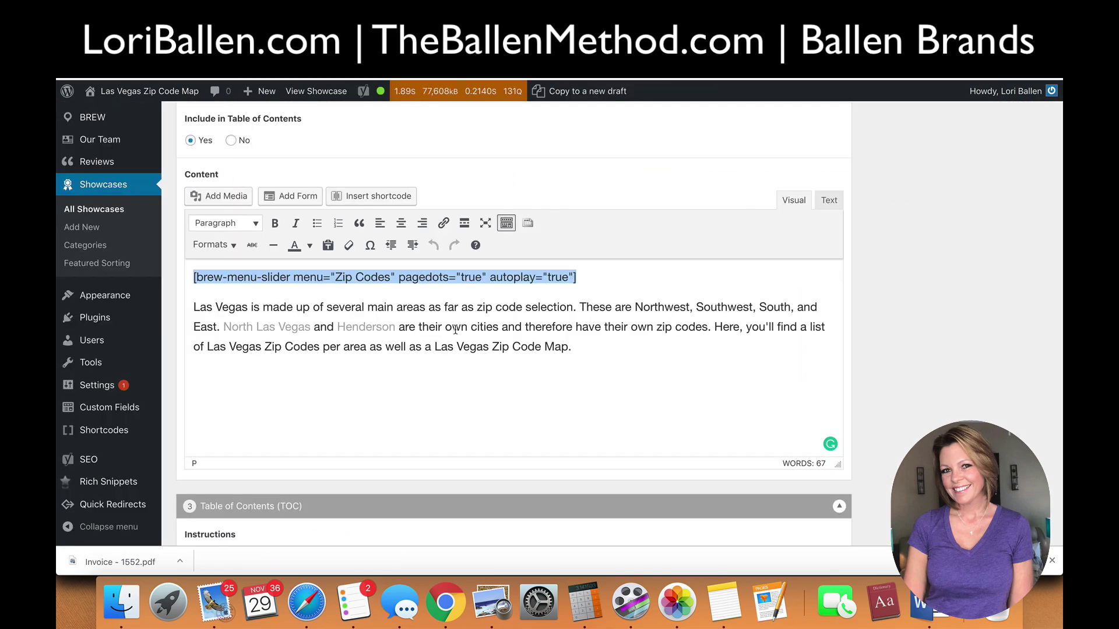
# Remove the links from North Las Vegas and Henderson in the General Content block's introductory paragraph.
pyautogui.scroll(-2, 455, 329)
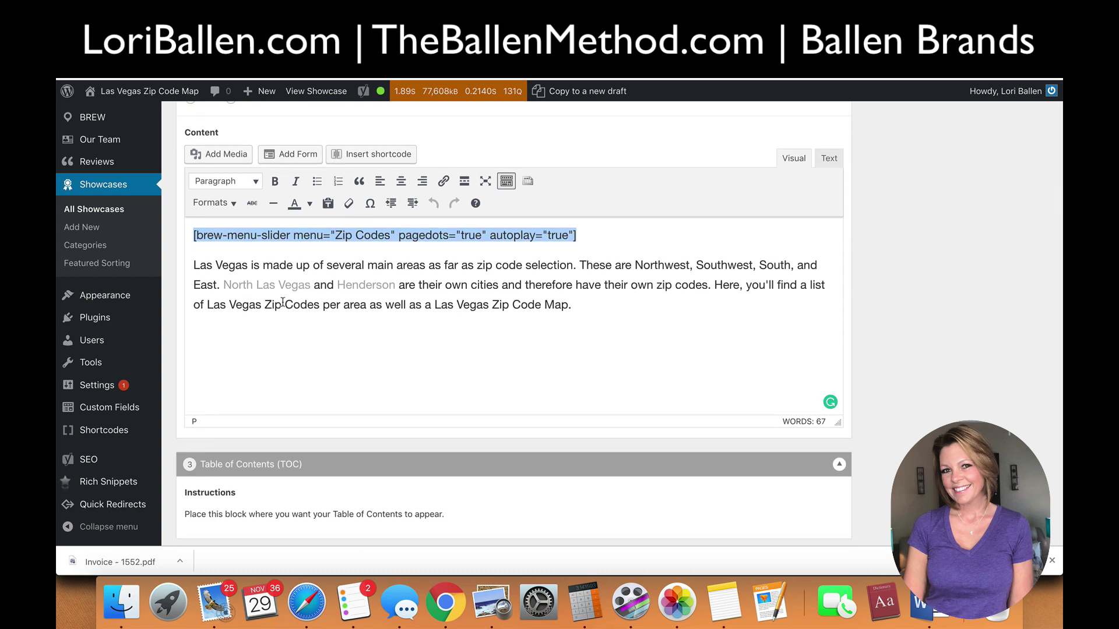
pyautogui.click(271, 285)
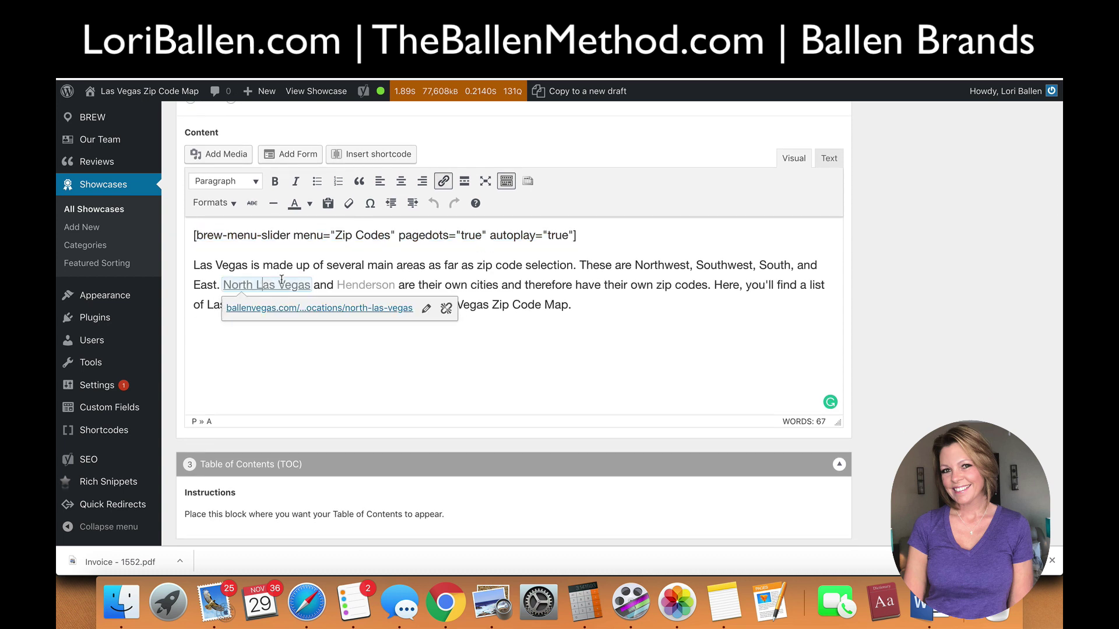
pyautogui.click(372, 285)
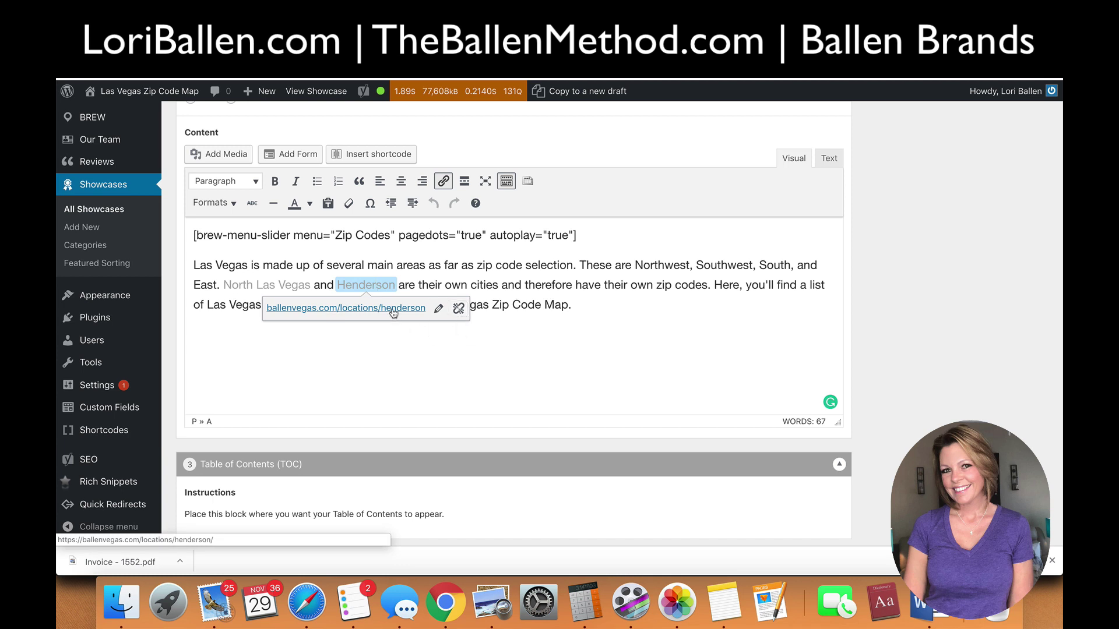
pyautogui.click(305, 290)
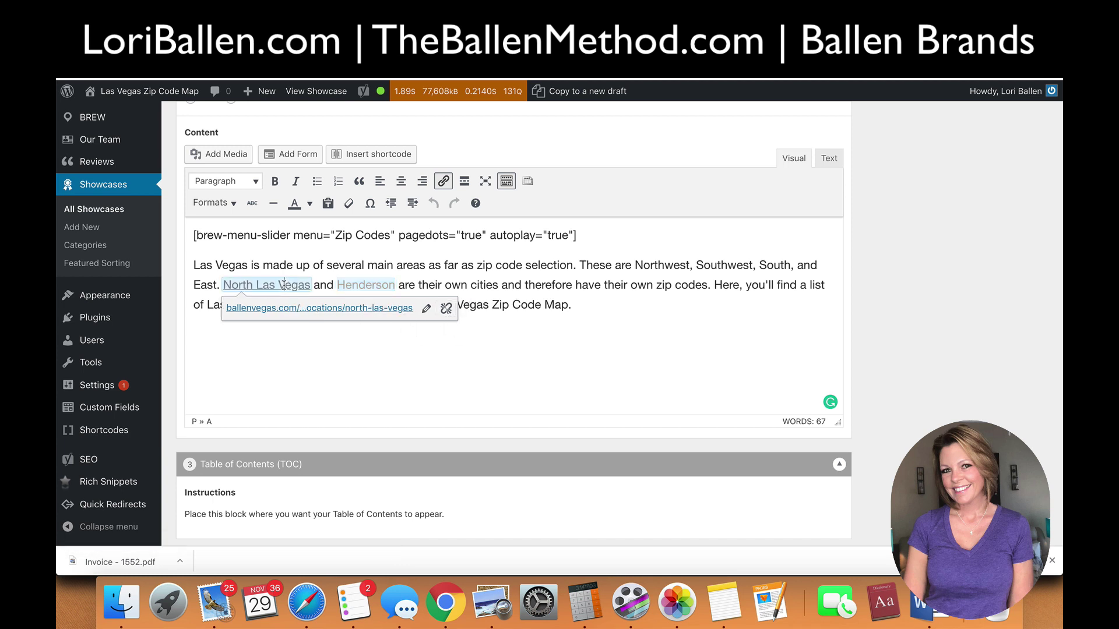
pyautogui.click(445, 307)
pyautogui.click(367, 286)
pyautogui.click(460, 307)
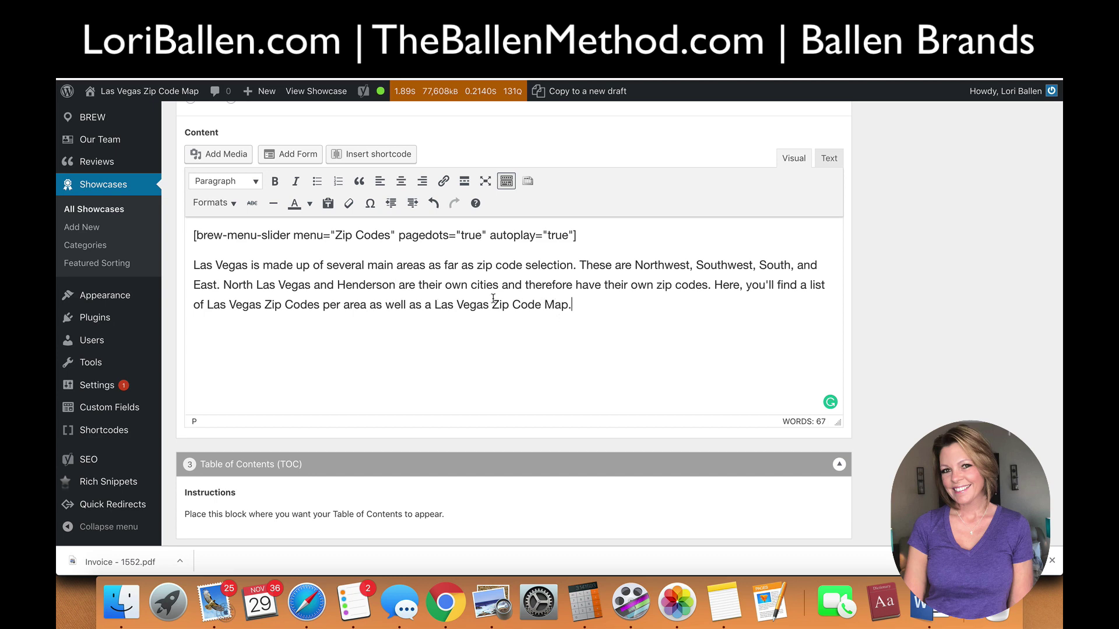
pyautogui.scroll(3, 536, 289)
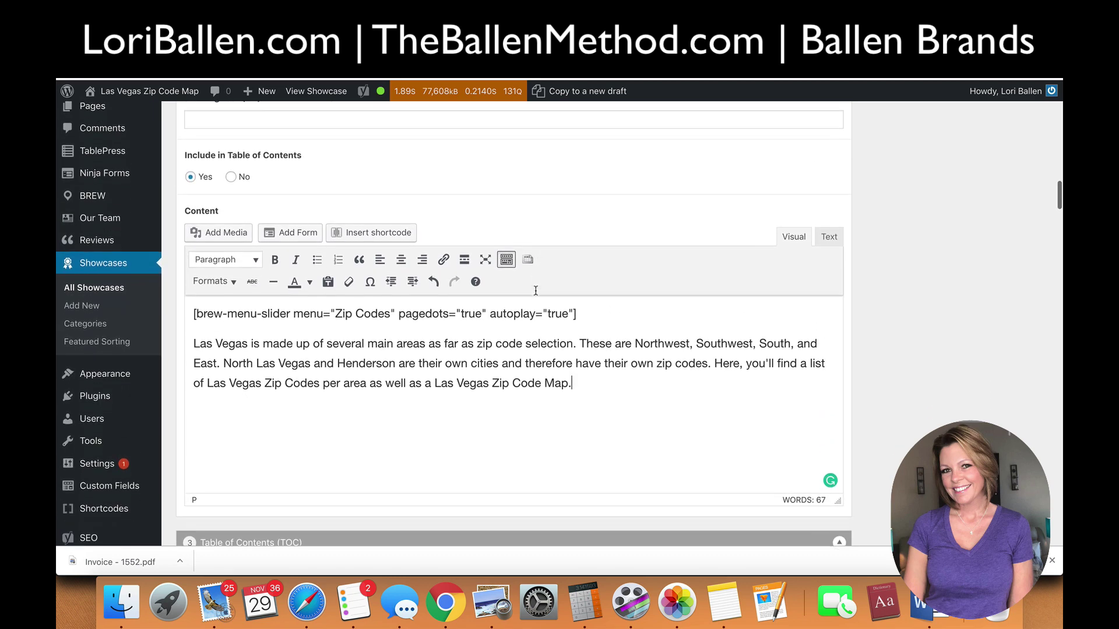
pyautogui.scroll(-5, 532, 287)
pyautogui.click(292, 245)
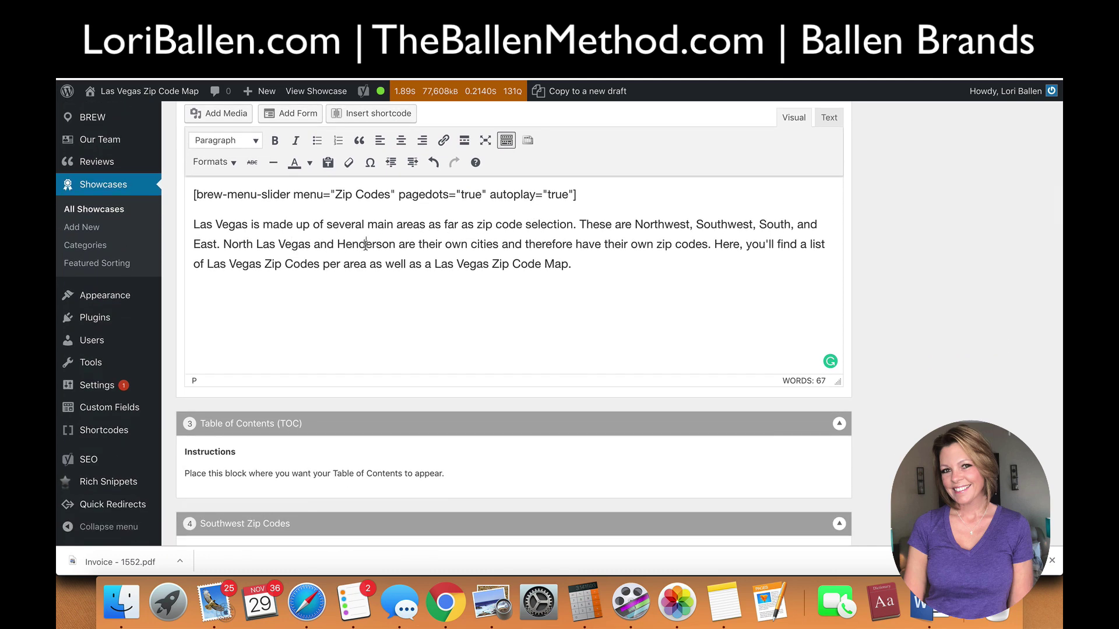
# Show the Southwest Zip Codes block in Visual mode and remove the link from "Southwest Las Vegas Zip Codes".
pyautogui.scroll(-15, 447, 342)
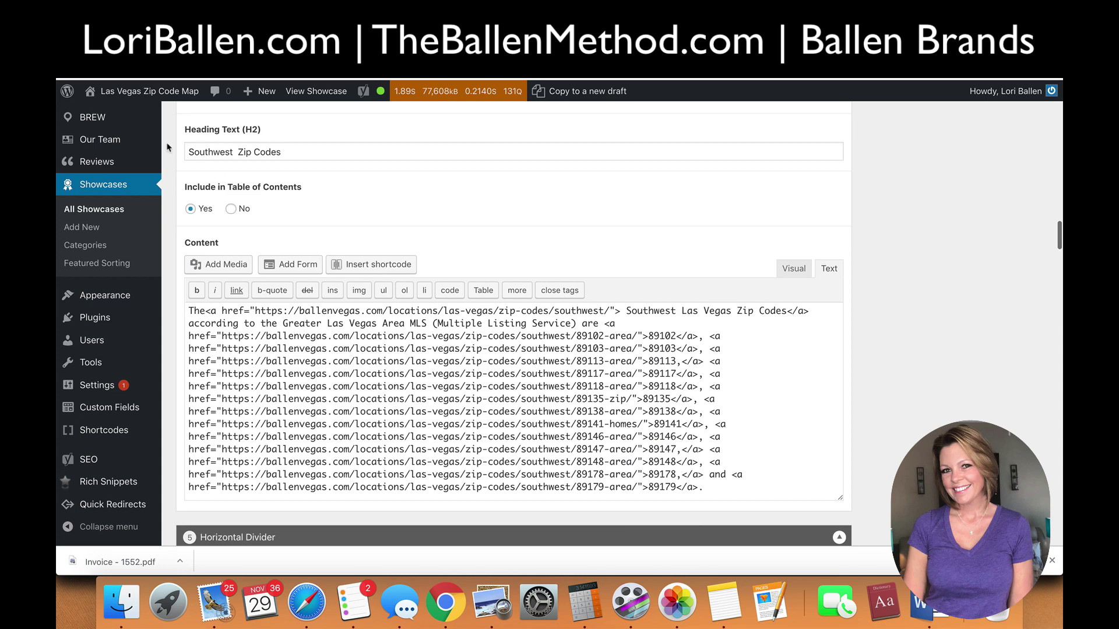
pyautogui.click(792, 268)
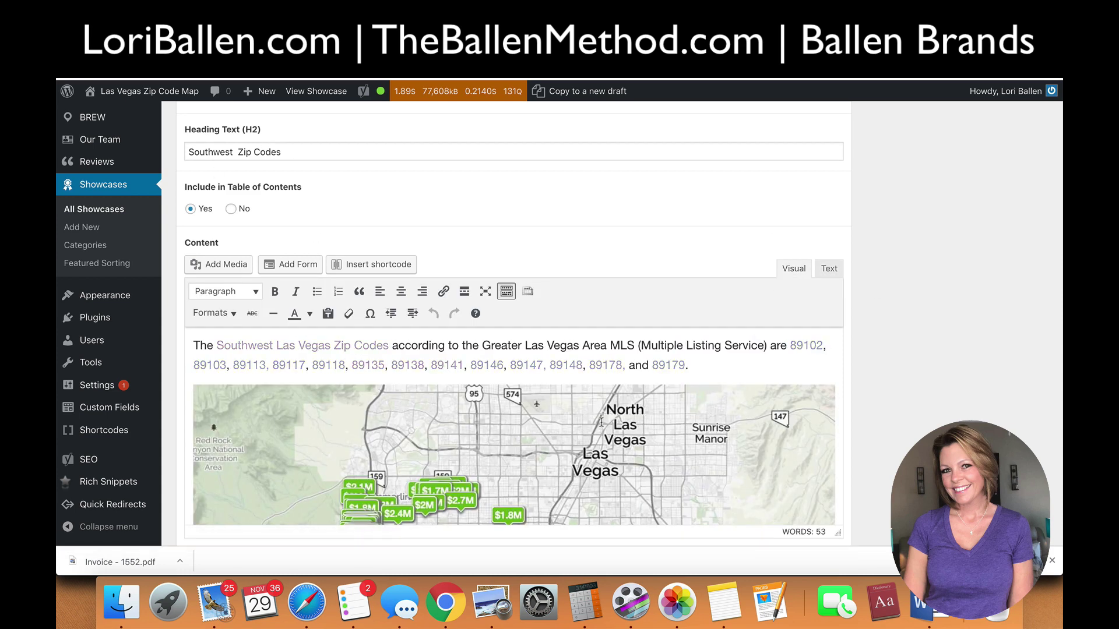
pyautogui.click(306, 347)
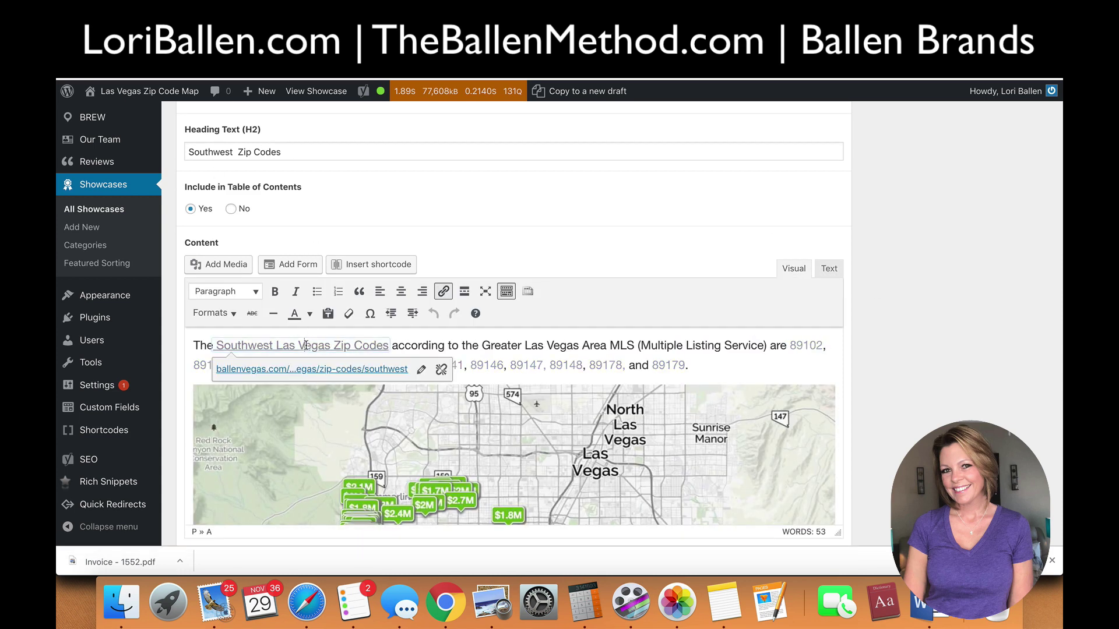
pyautogui.click(441, 371)
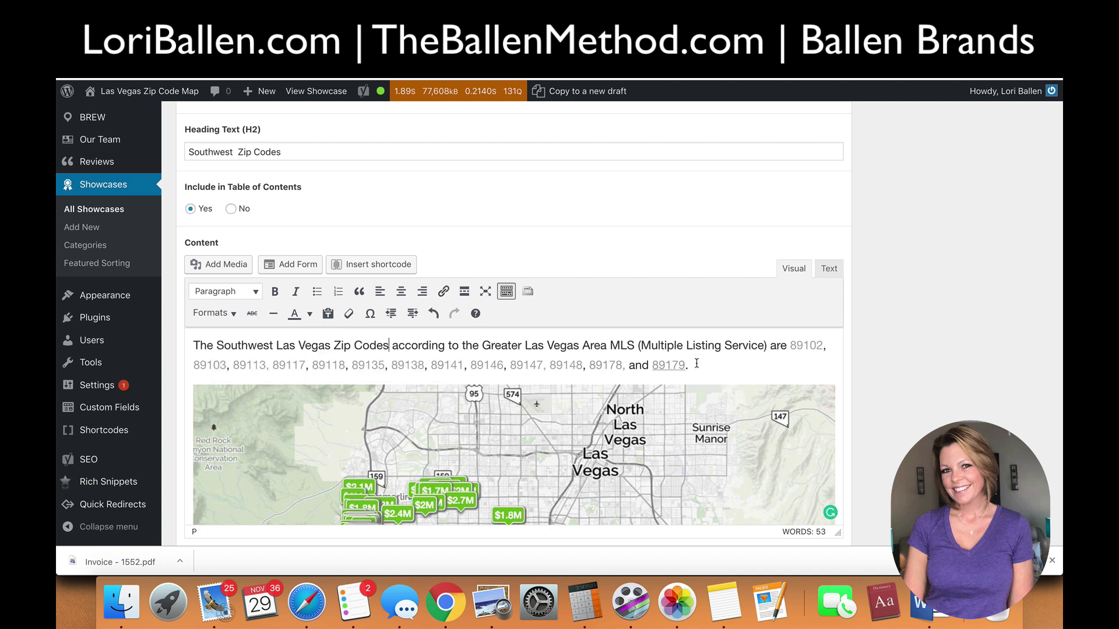
# Show the Northwest Zip Codes block in Visual mode and remove the link from "Northwest Las Vegas Zip Codes".
pyautogui.scroll(-10, 775, 362)
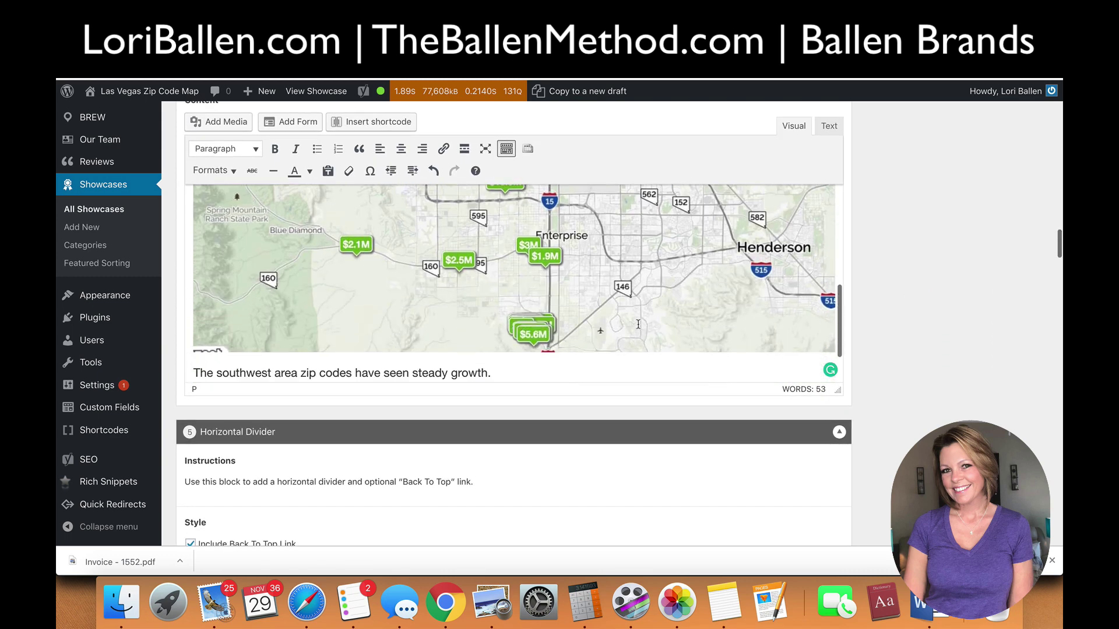
pyautogui.scroll(-12, 638, 324)
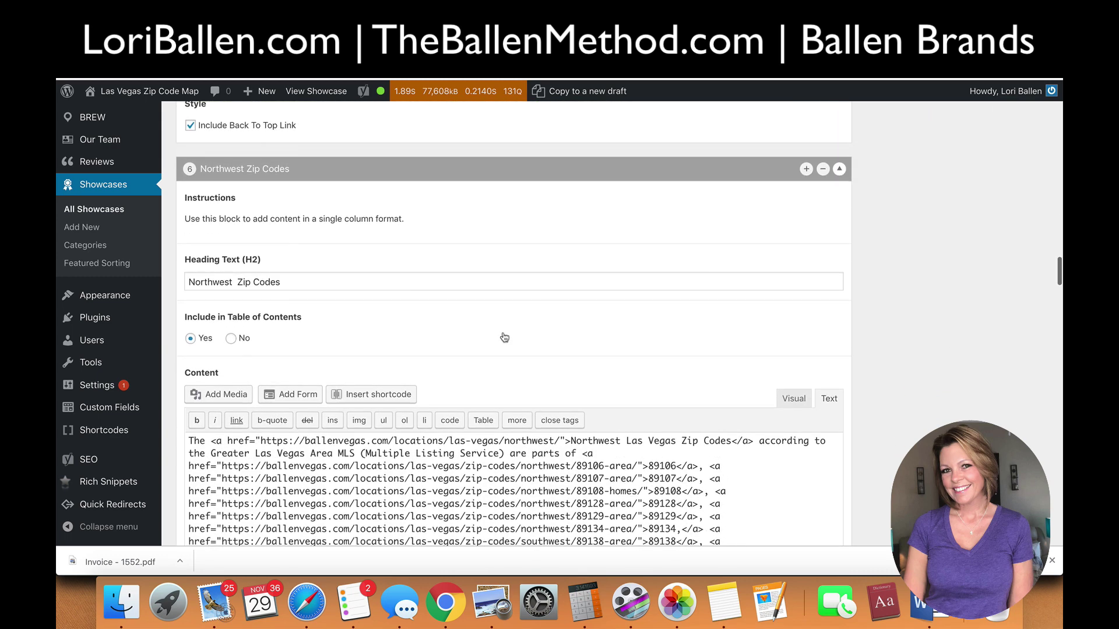
pyautogui.click(793, 288)
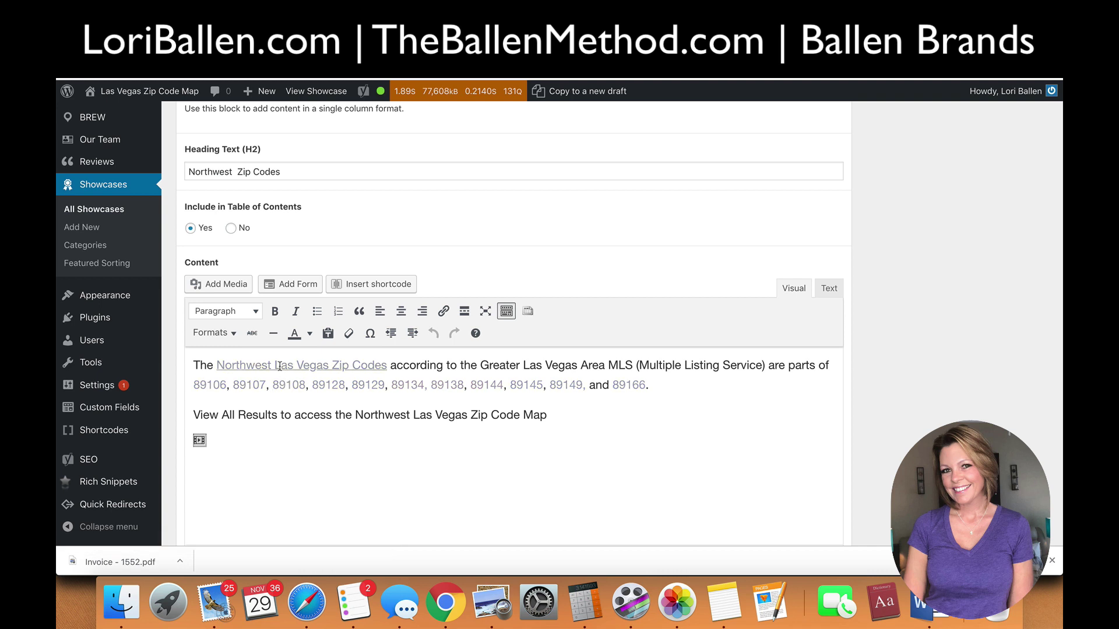
pyautogui.click(279, 366)
pyautogui.click(443, 311)
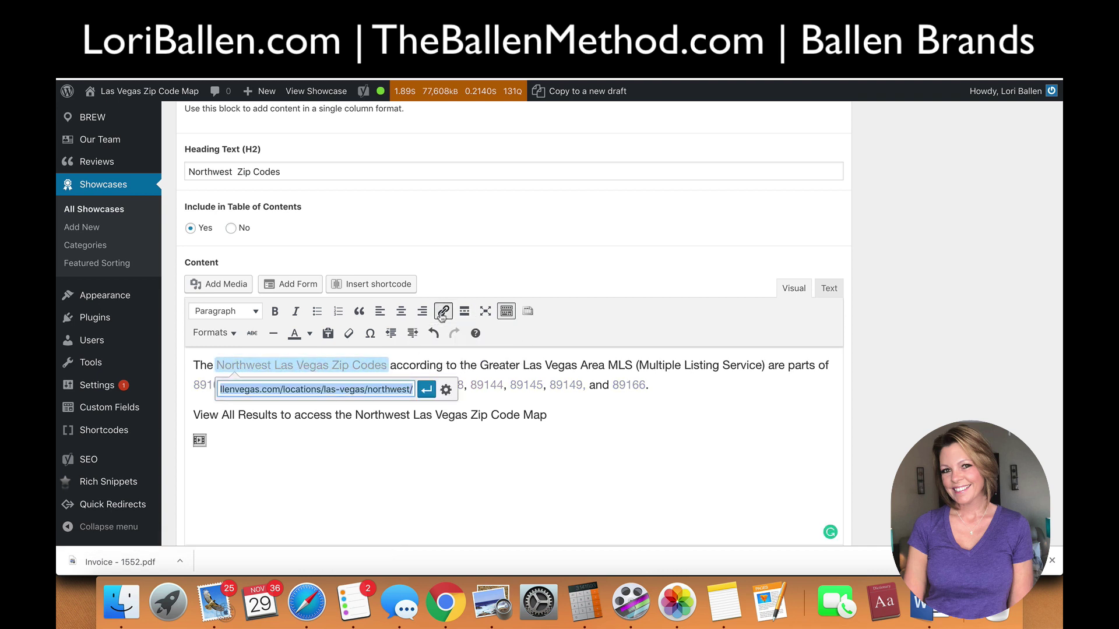
pyautogui.click(587, 441)
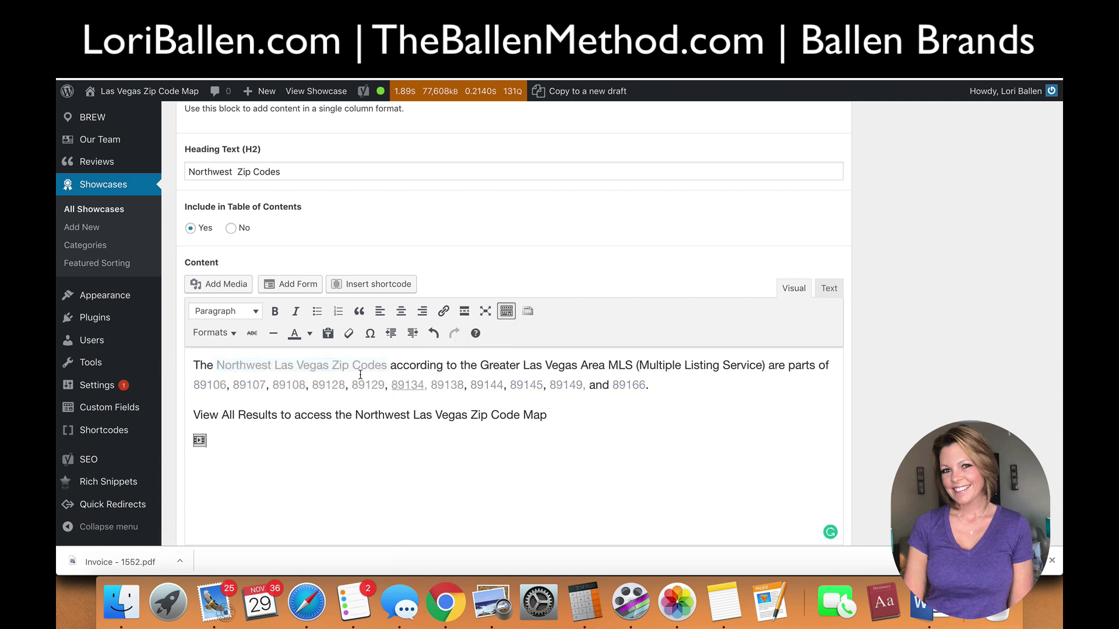
pyautogui.click(375, 365)
pyautogui.click(440, 390)
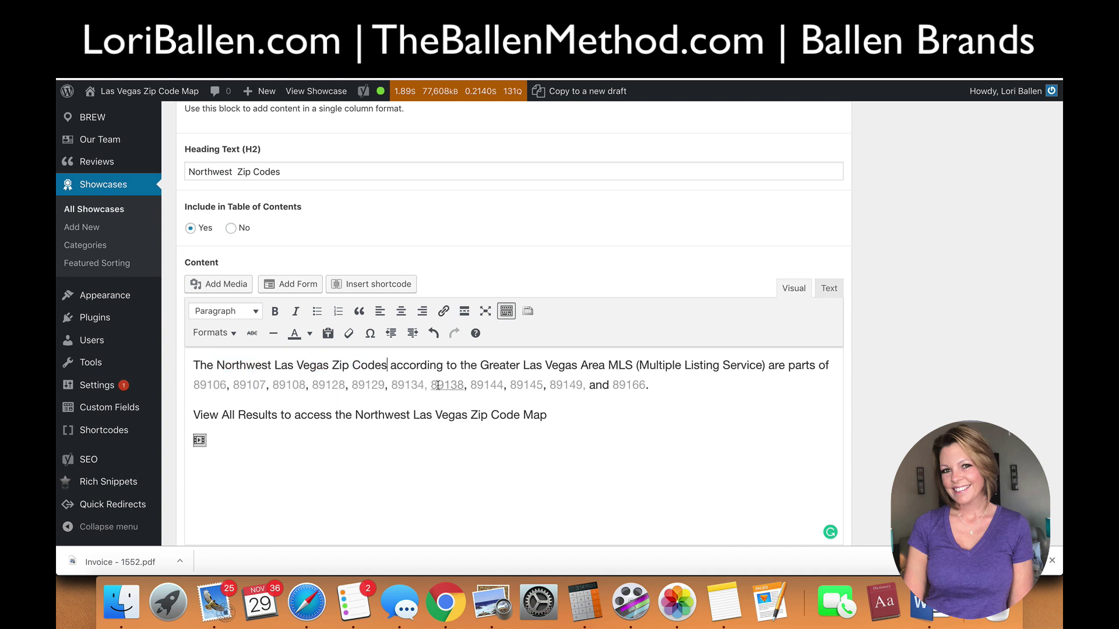
# Show the South Zip Codes block in Visual mode and remove the link from "South Las Vegas Zip Codes".
pyautogui.scroll(-3, 568, 404)
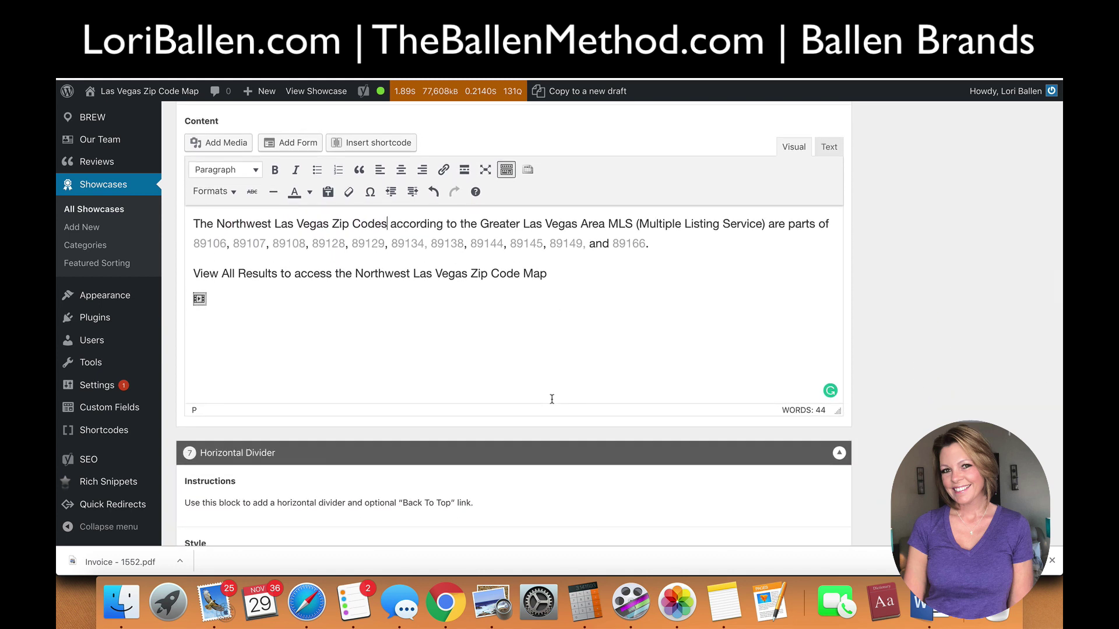
pyautogui.scroll(-2, 552, 399)
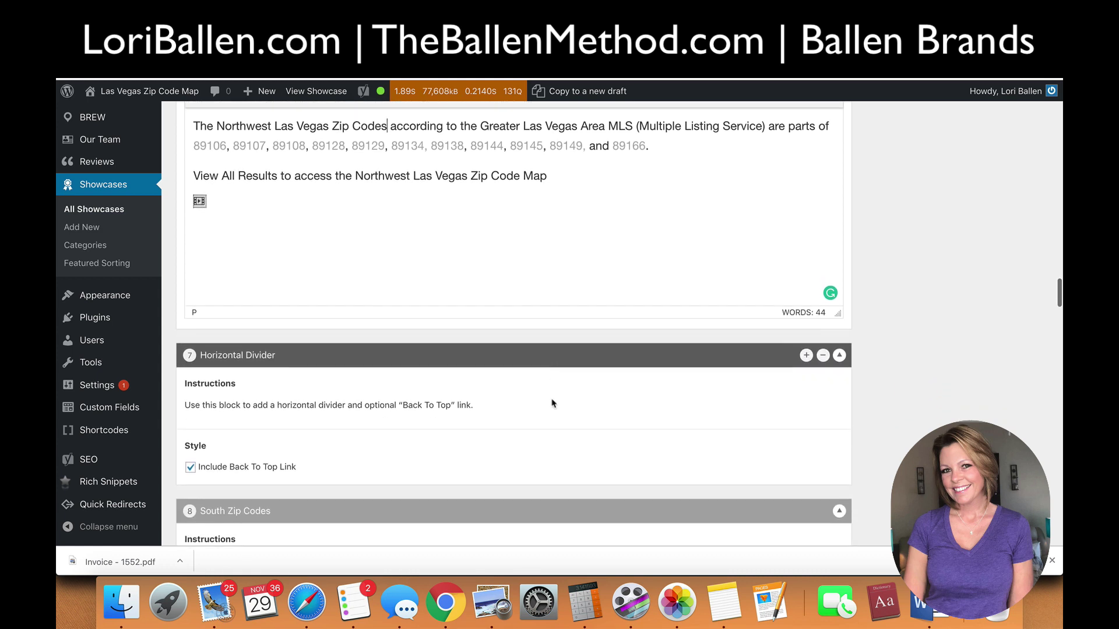
pyautogui.scroll(2, 552, 402)
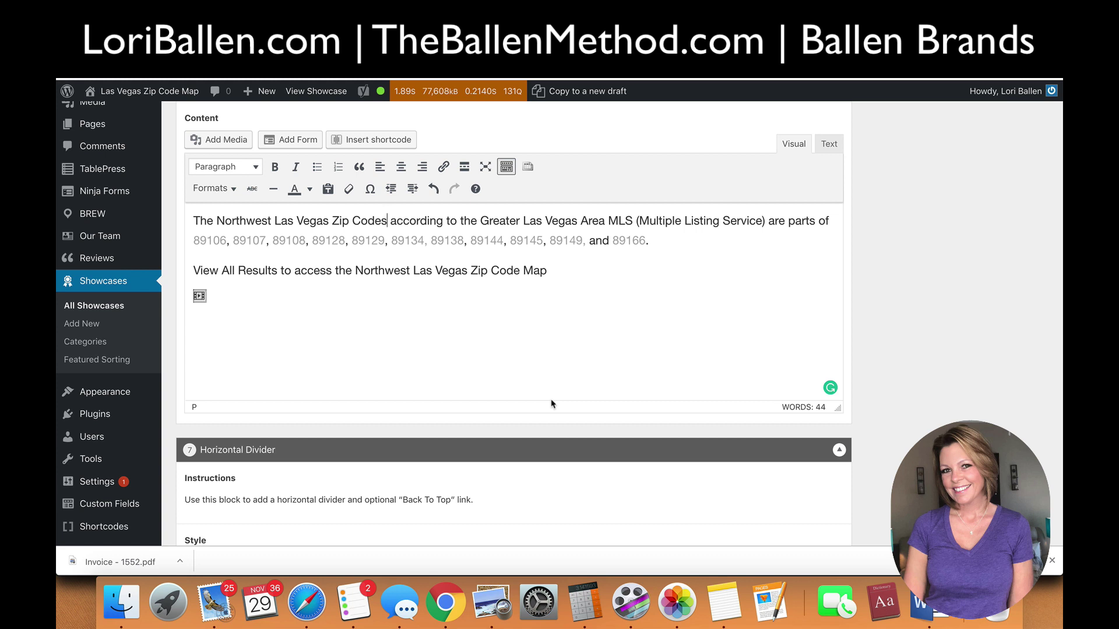
pyautogui.scroll(-10, 553, 404)
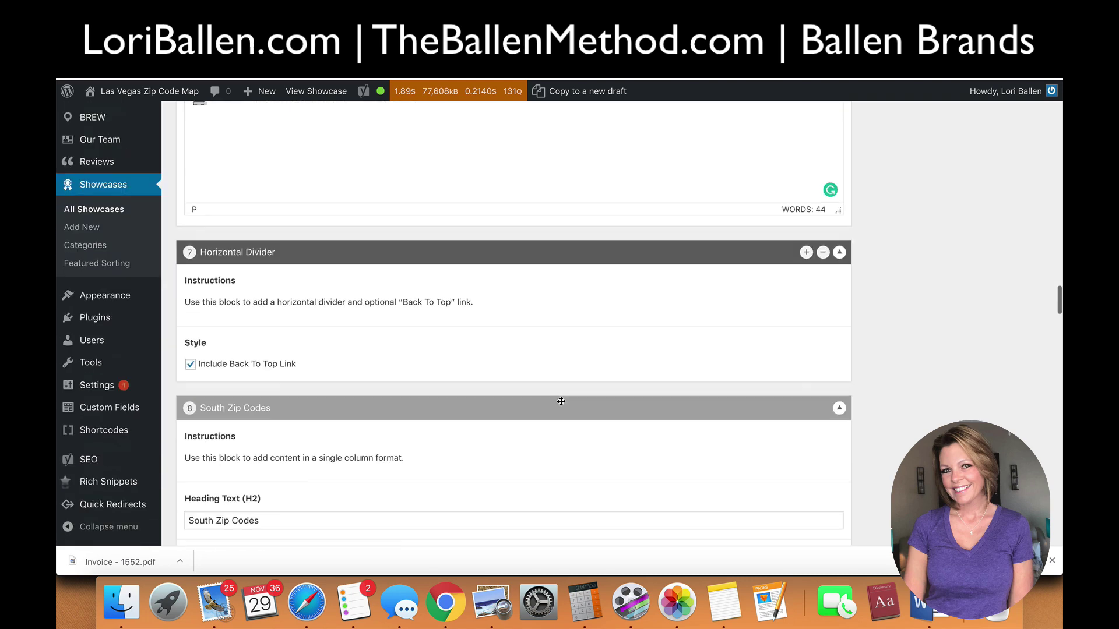
pyautogui.scroll(-4, 552, 403)
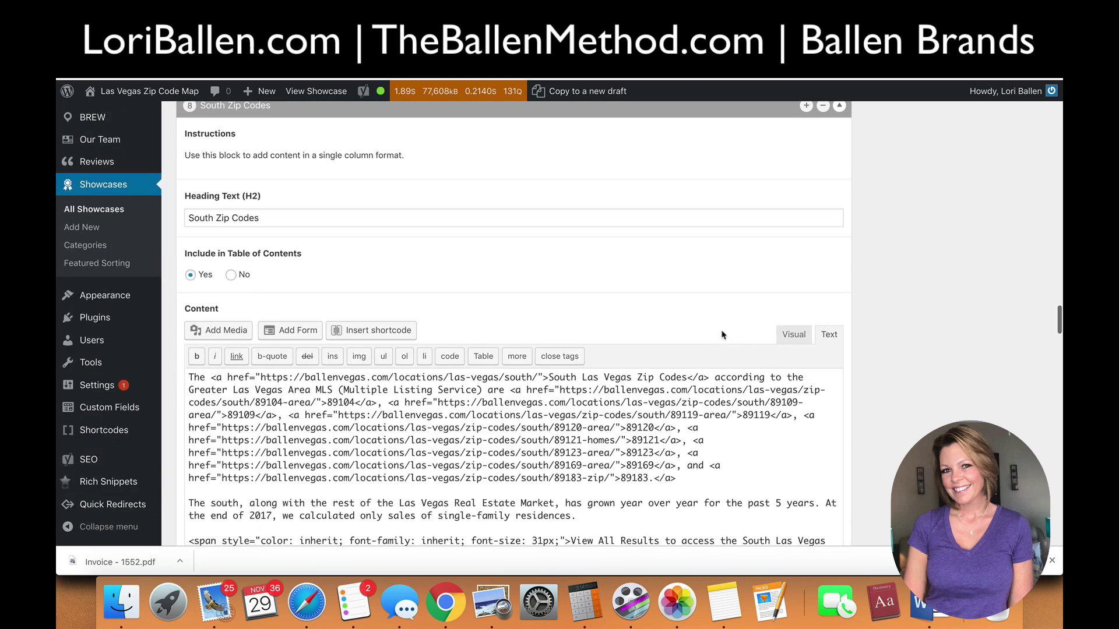
pyautogui.click(794, 335)
pyautogui.scroll(-1, 552, 367)
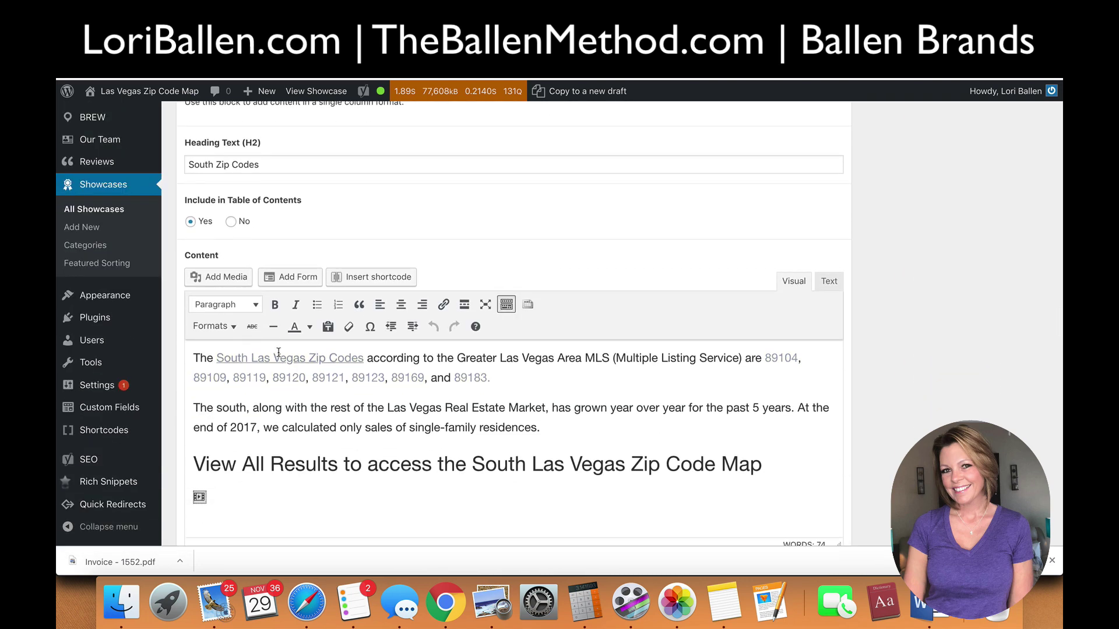
pyautogui.click(318, 361)
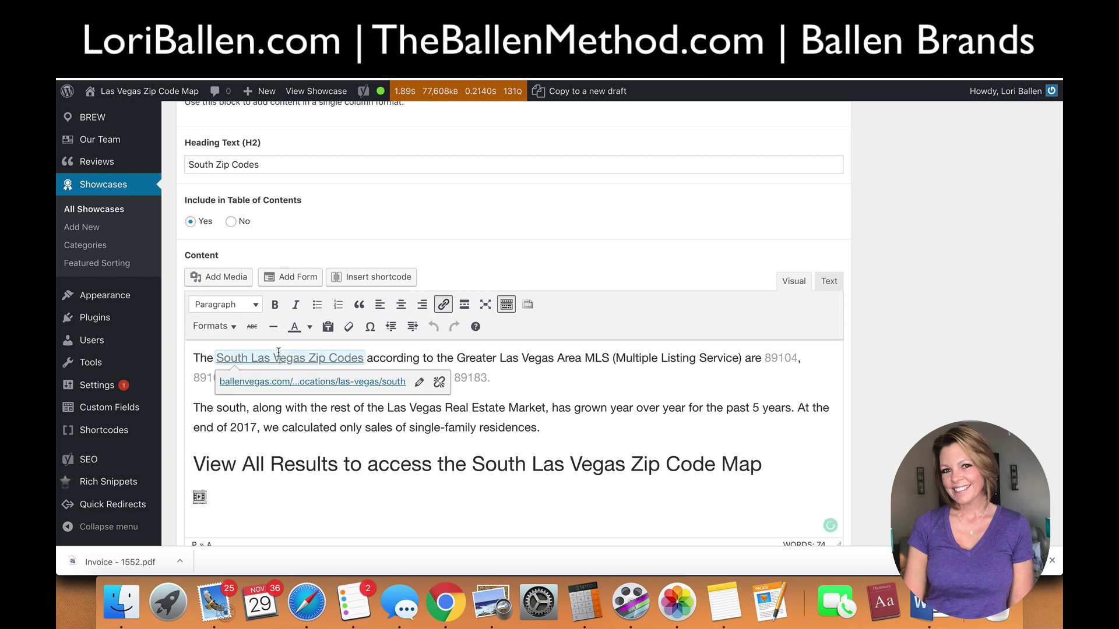
pyautogui.click(439, 382)
# Show the East Zip Codes block in Visual mode and remove the link from "East Las Vegas Zip Codes".
pyautogui.scroll(-3, 583, 381)
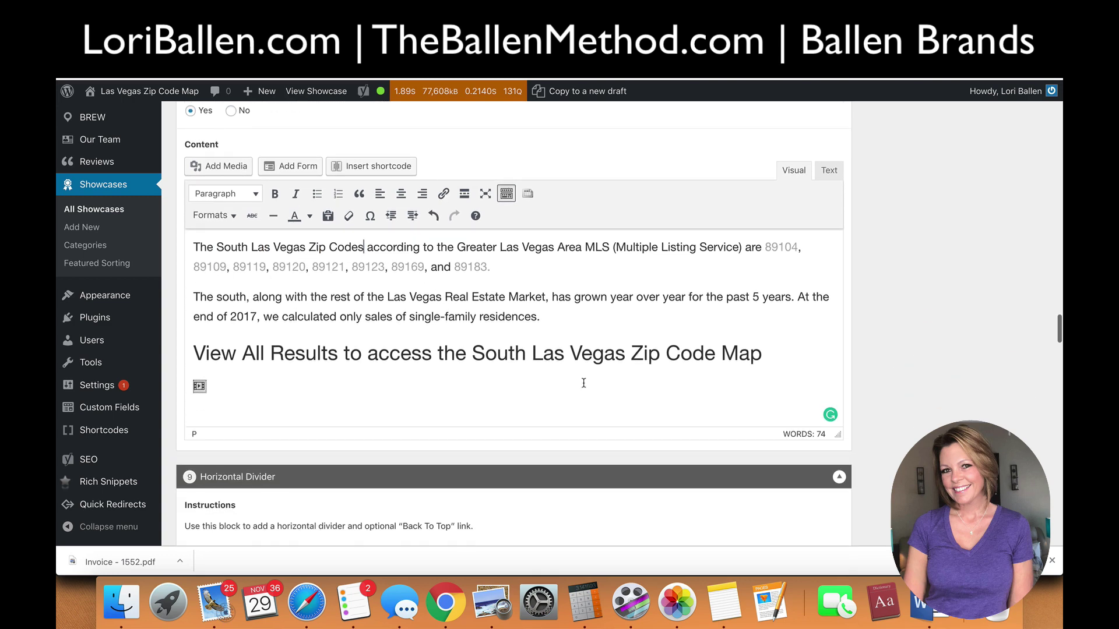
pyautogui.scroll(-3, 583, 383)
pyautogui.scroll(-7, 583, 383)
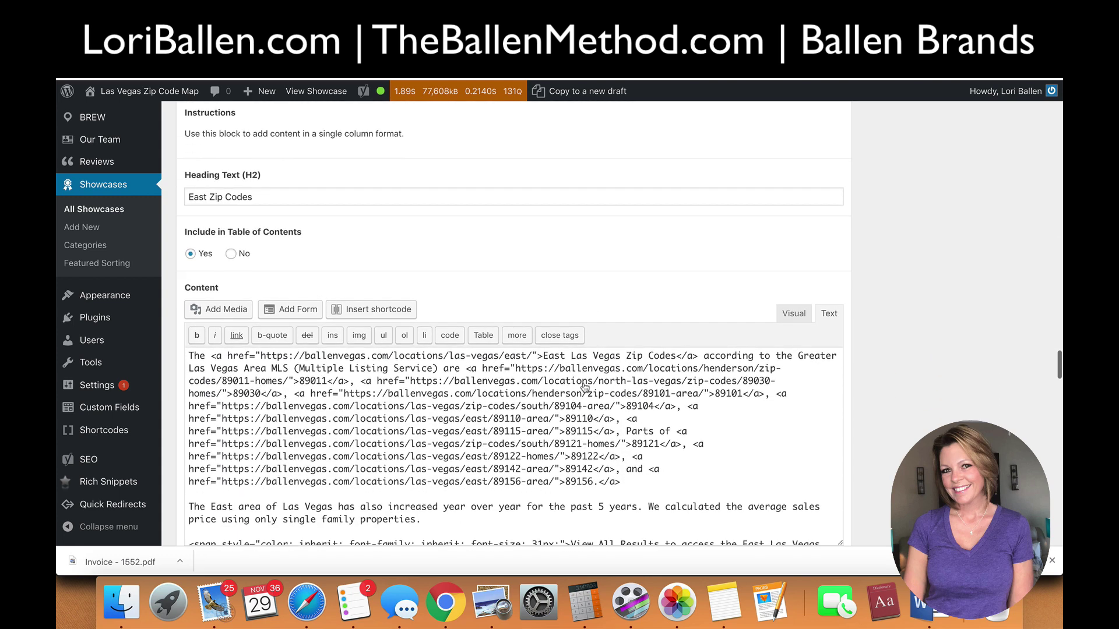
pyautogui.click(795, 315)
pyautogui.scroll(-2, 601, 358)
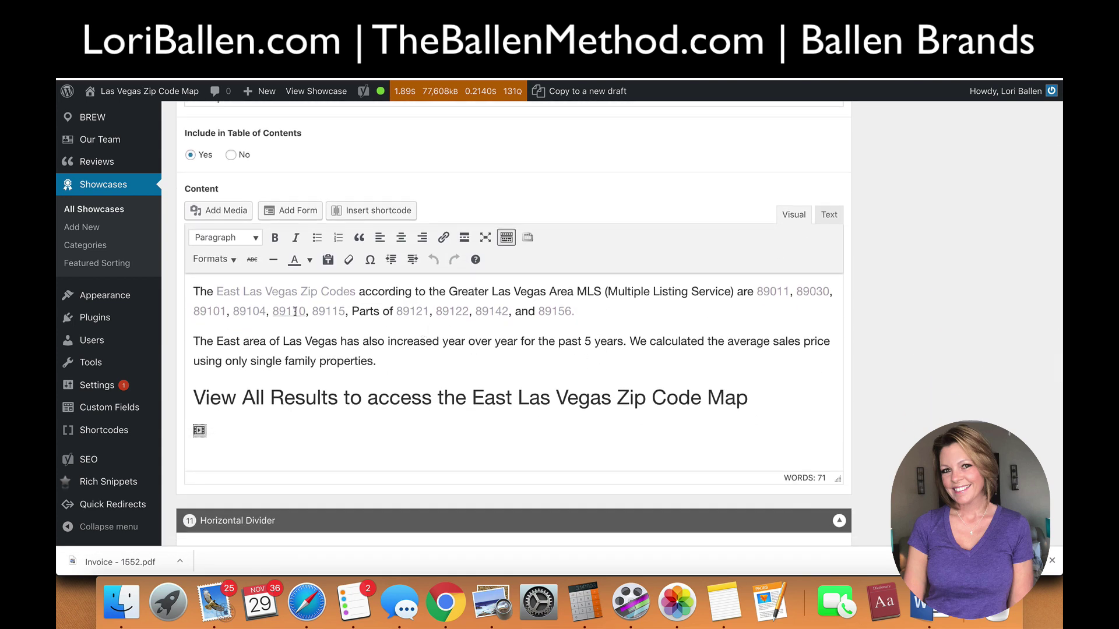
pyautogui.click(284, 293)
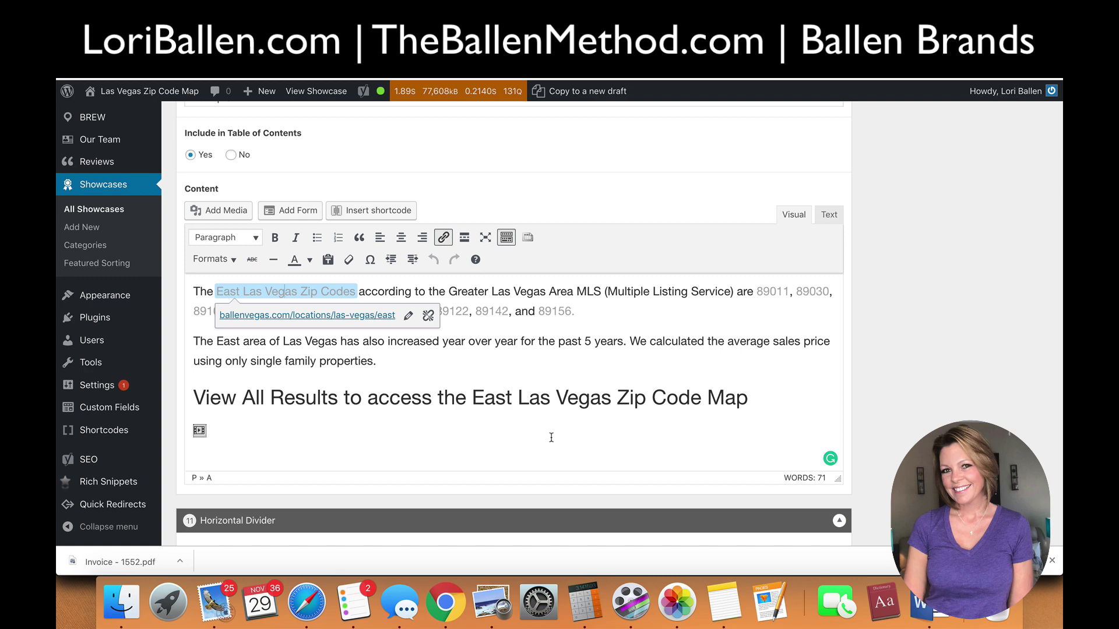
pyautogui.click(428, 315)
# Show the Zip Codes by Neighborhood block in Visual mode and examine its list of neighborhoods and zip codes.
pyautogui.scroll(-3, 428, 314)
pyautogui.scroll(-15, 428, 314)
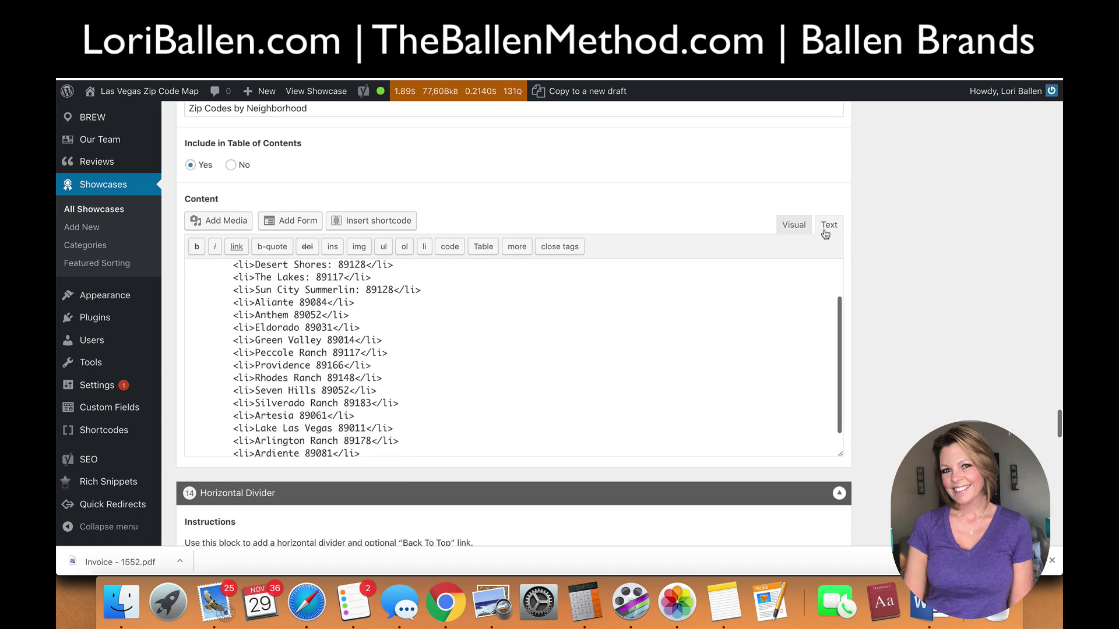
pyautogui.click(793, 225)
pyautogui.scroll(-2, 636, 296)
pyautogui.scroll(5, 635, 296)
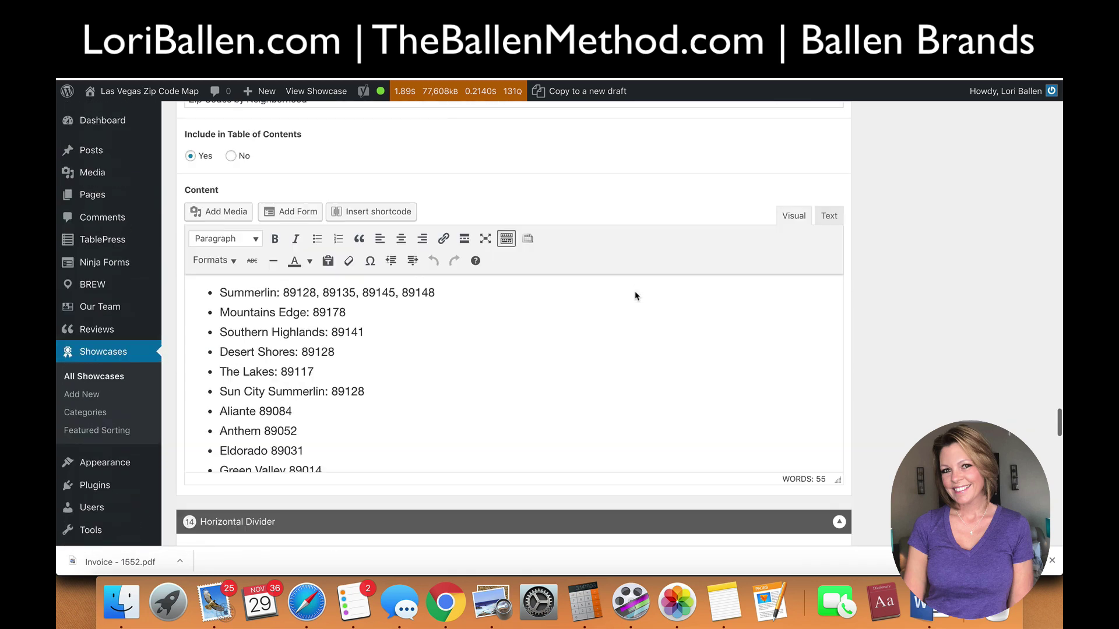
pyautogui.scroll(3, 265, 366)
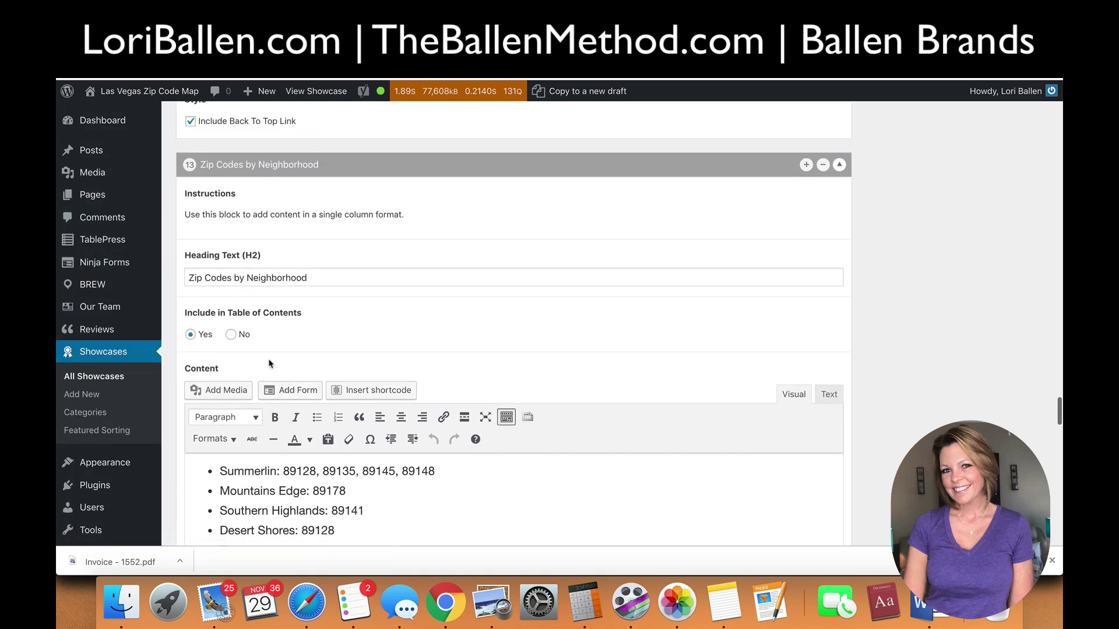
pyautogui.scroll(-10, 267, 364)
pyautogui.scroll(-10, 268, 360)
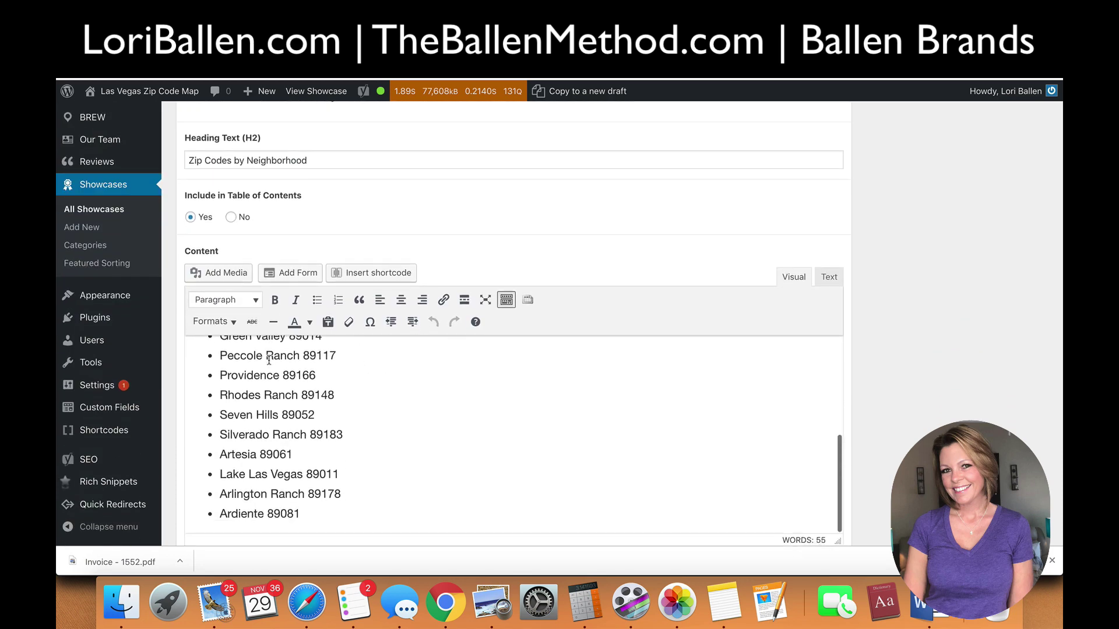
# Compare the Full List of Zip Codes block in the editor with its list on the published page.
pyautogui.scroll(-6, 271, 364)
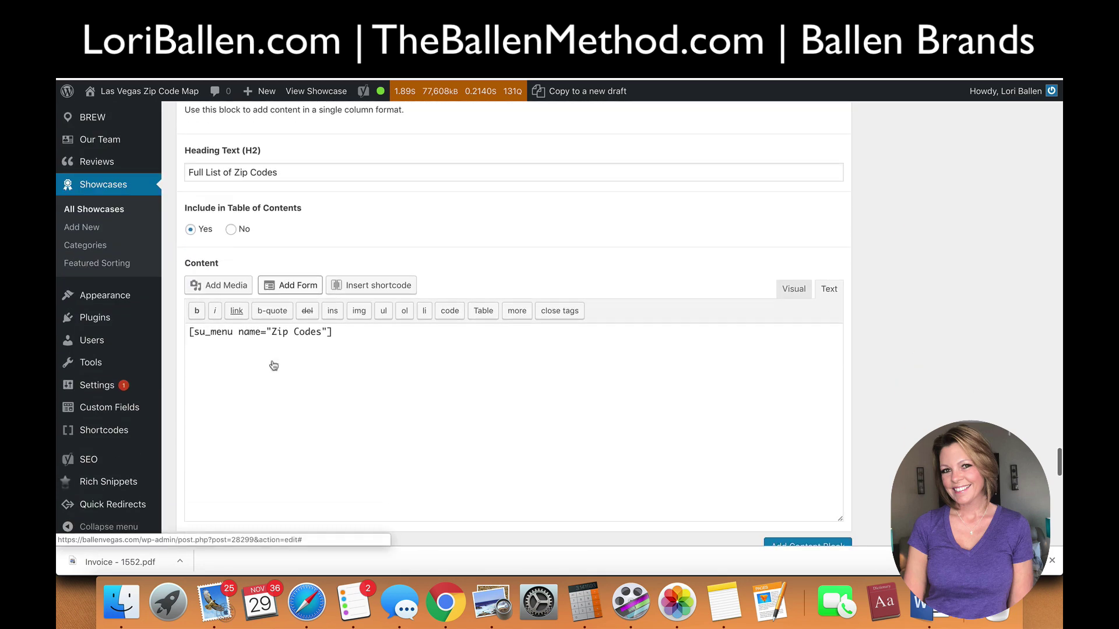
pyautogui.scroll(10, 272, 362)
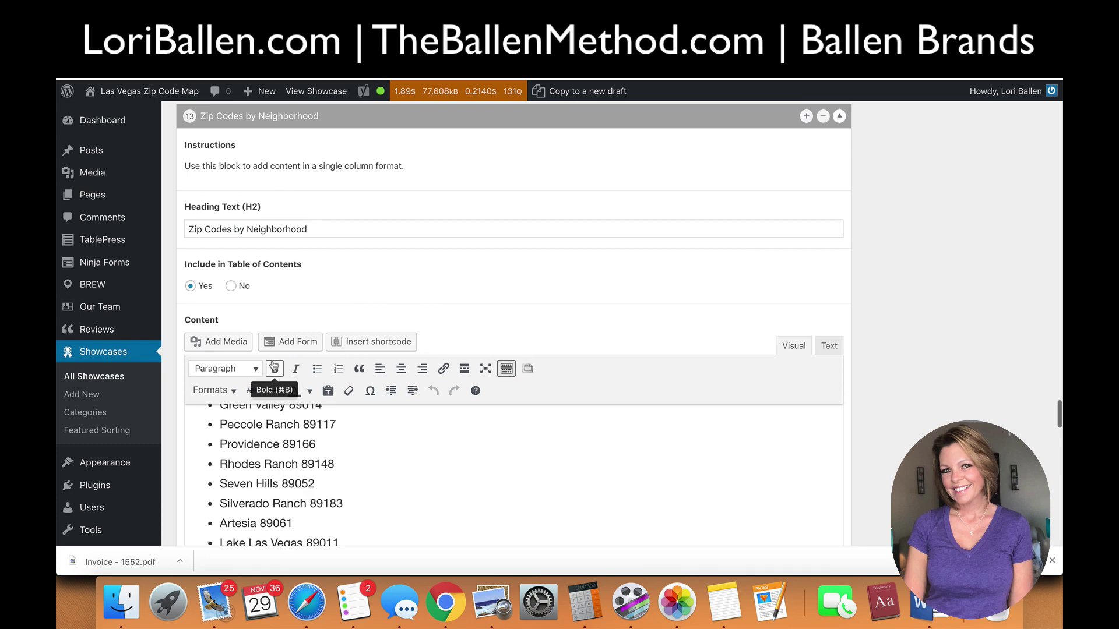
pyautogui.scroll(-10, 272, 361)
pyautogui.scroll(-4, 272, 365)
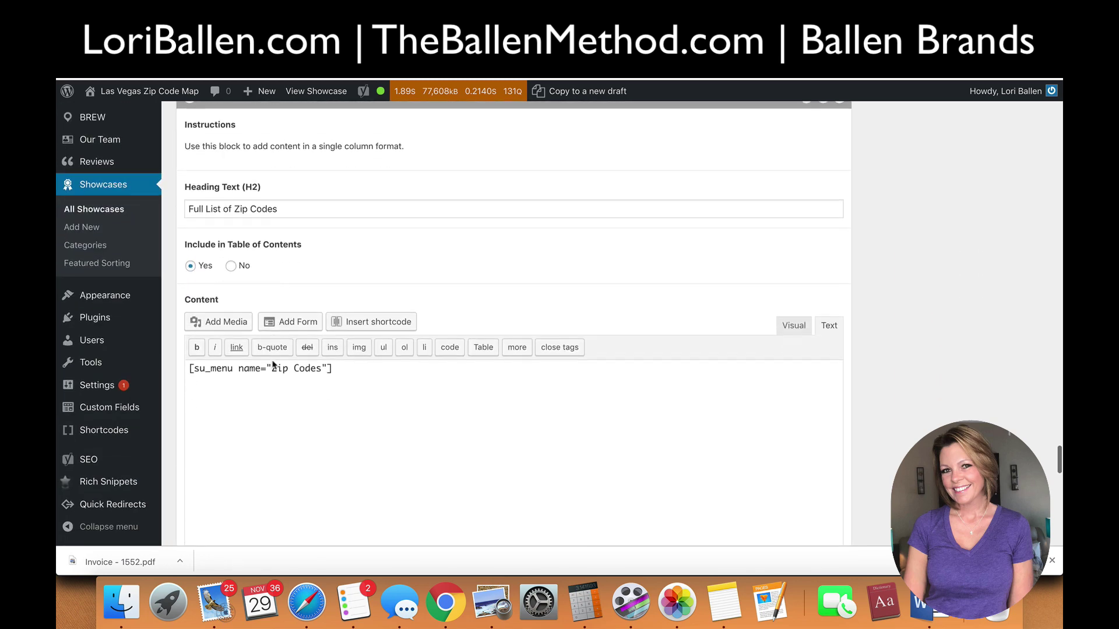
pyautogui.scroll(2, 287, 319)
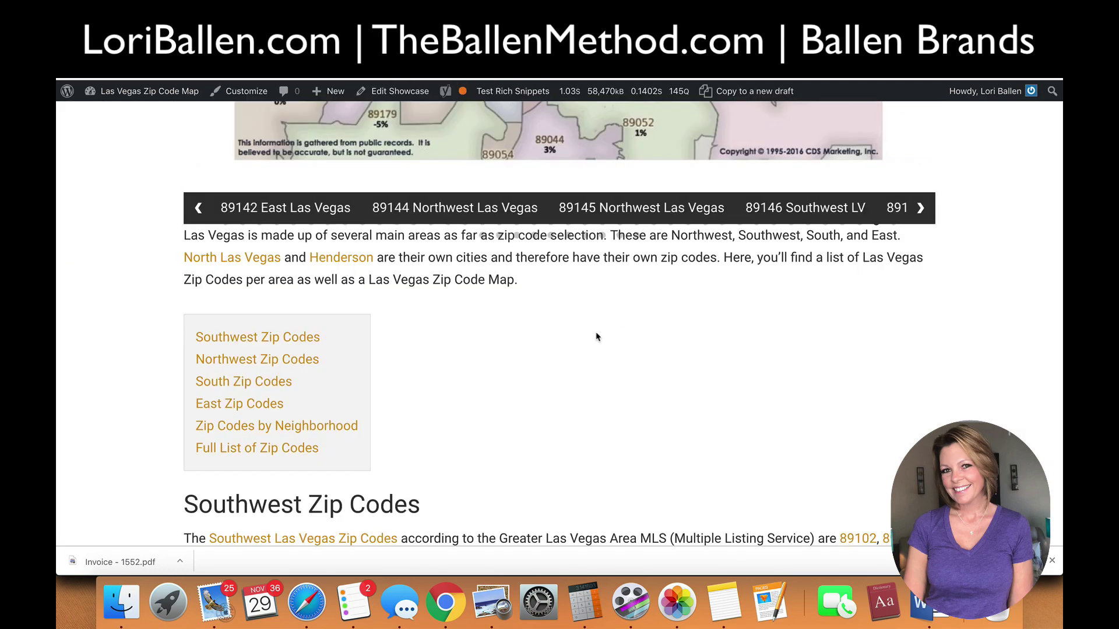
pyautogui.scroll(-20, 596, 337)
pyautogui.scroll(-10, 596, 338)
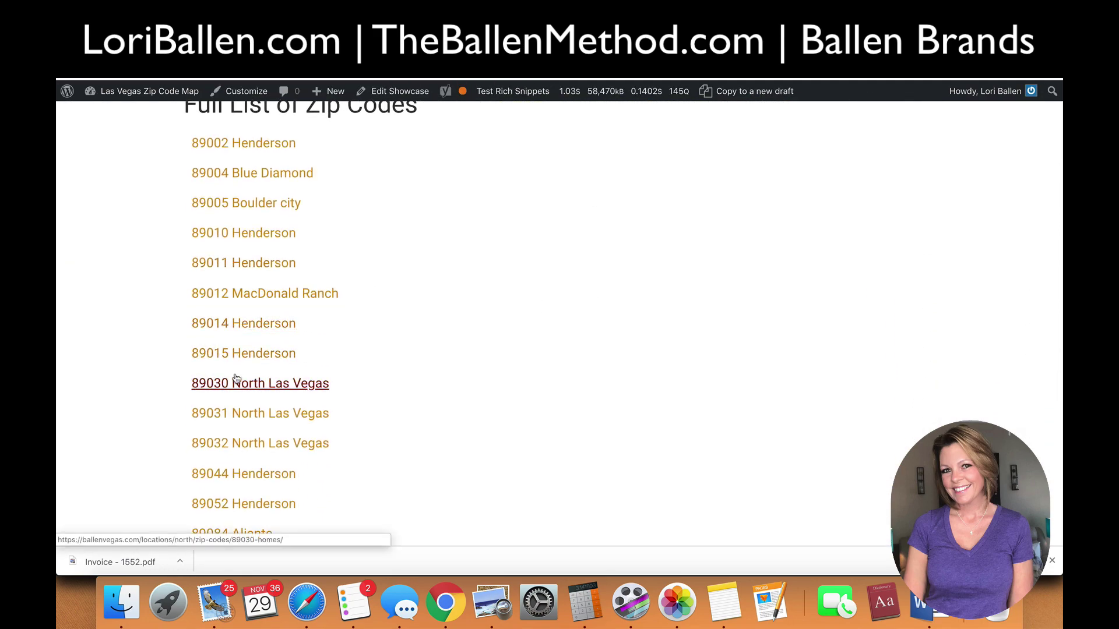
pyautogui.scroll(-5, 213, 388)
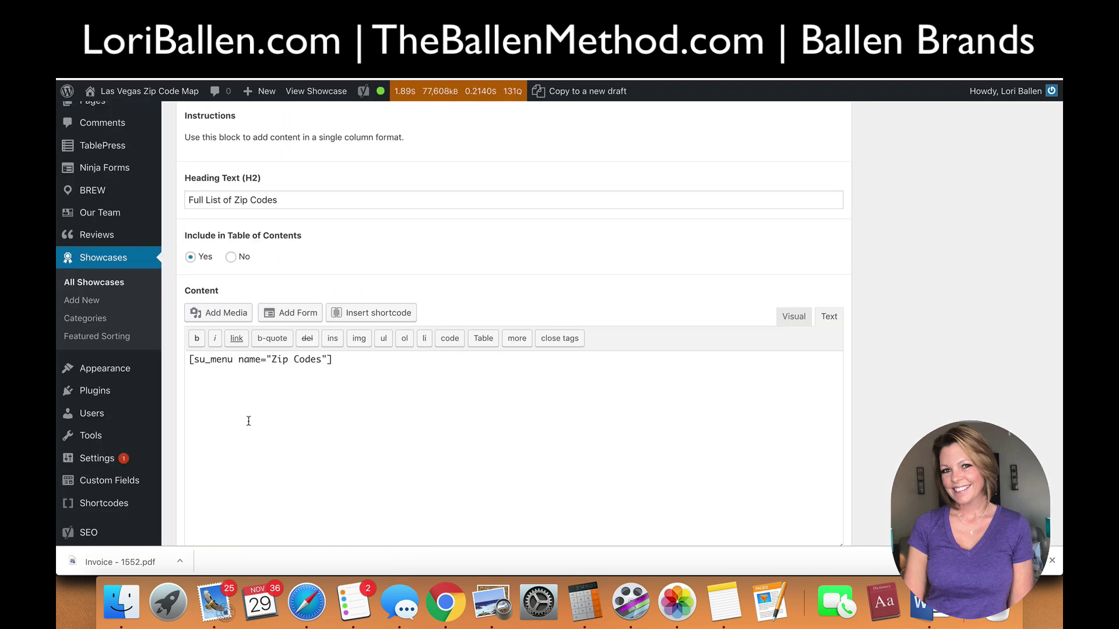
# Remove the Full List of Zip Codes content block from the showcase.
pyautogui.scroll(-2, 248, 421)
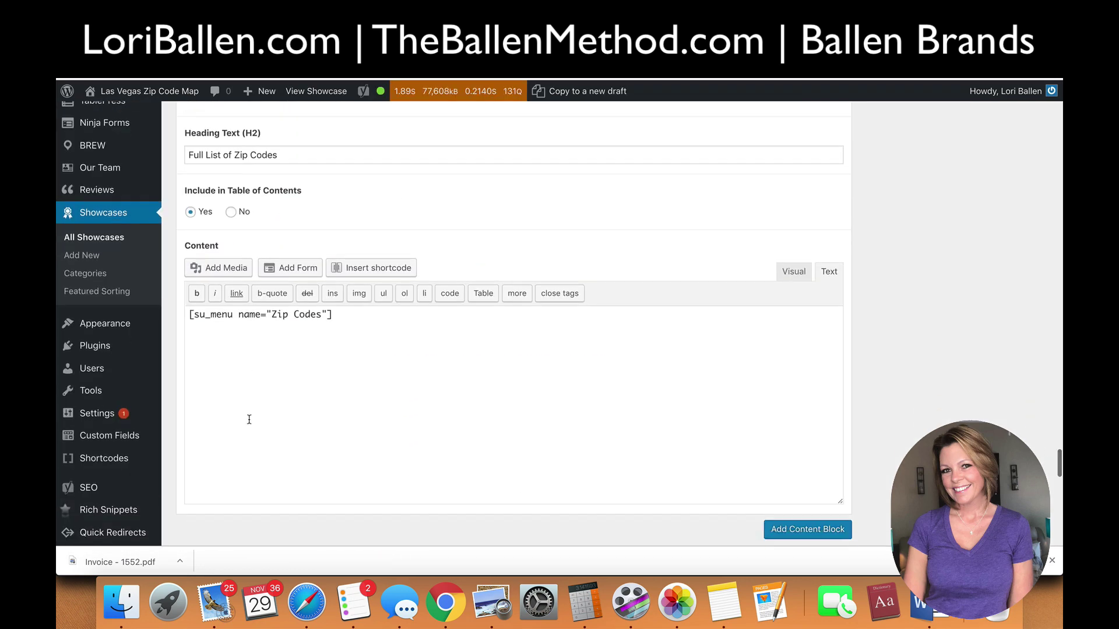
pyautogui.scroll(4, 672, 279)
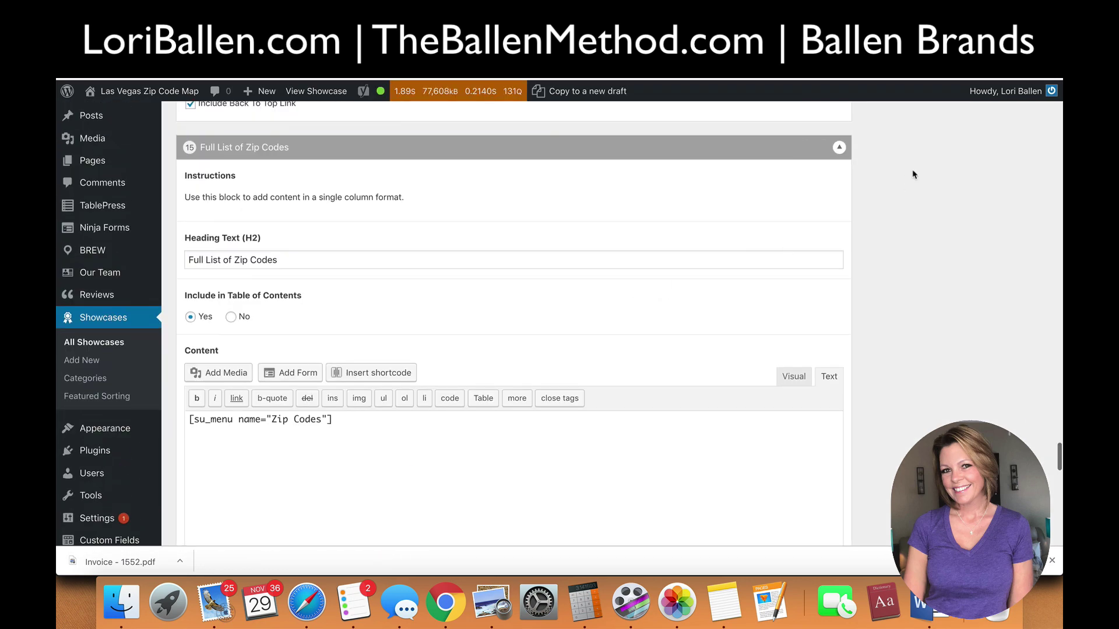
pyautogui.click(823, 147)
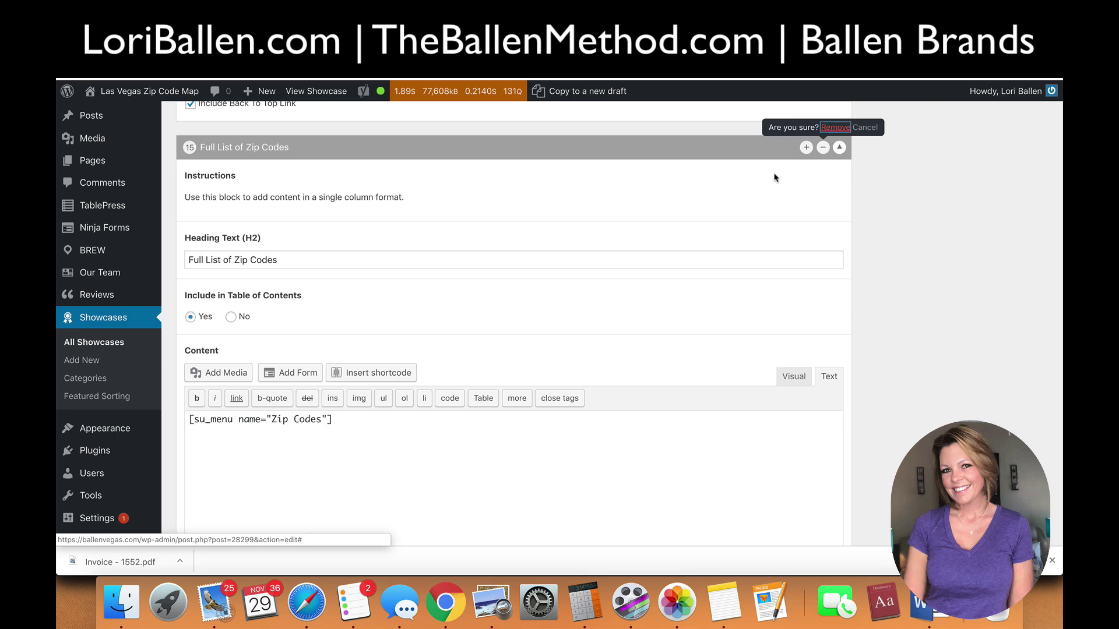
pyautogui.click(831, 127)
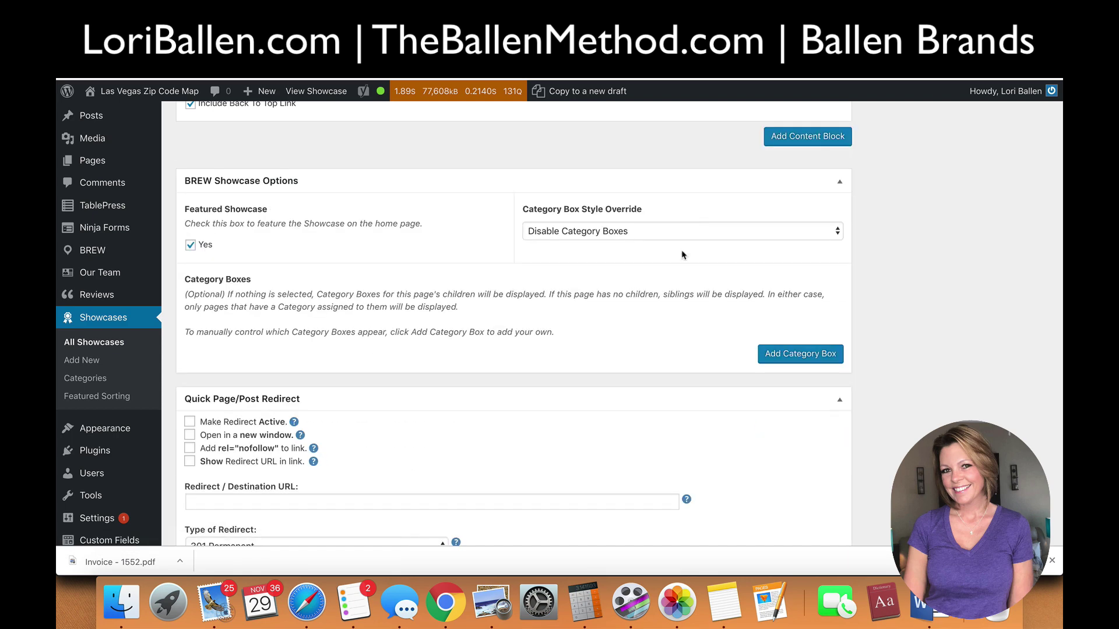
# Set the showcase's publish date to Nov 29, 2018 and update the page.
pyautogui.scroll(-10, 666, 292)
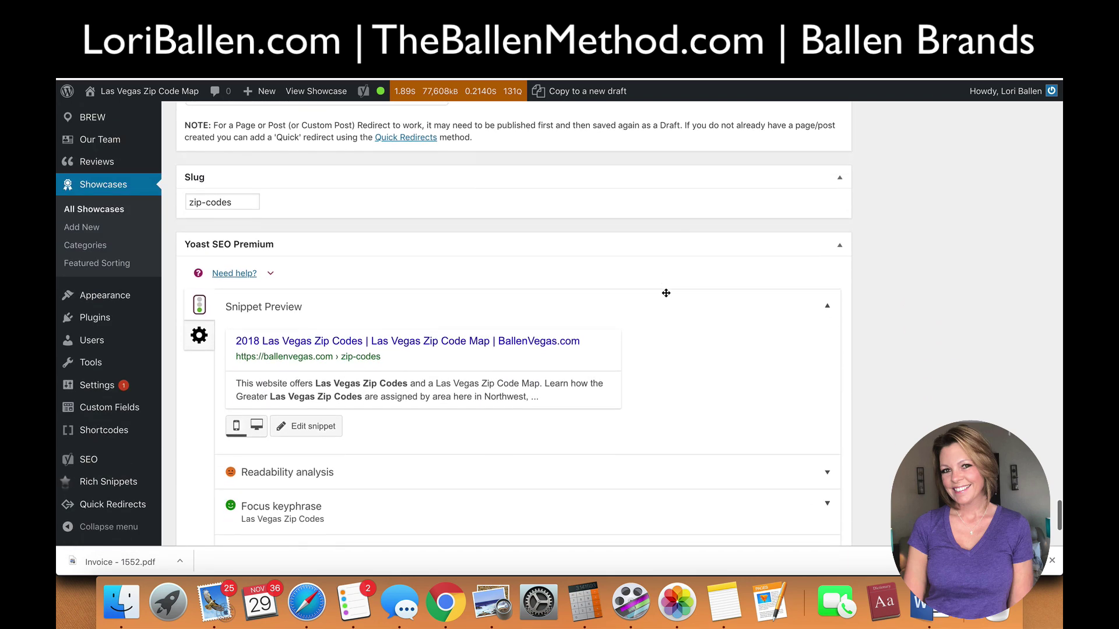
pyautogui.scroll(20, 668, 297)
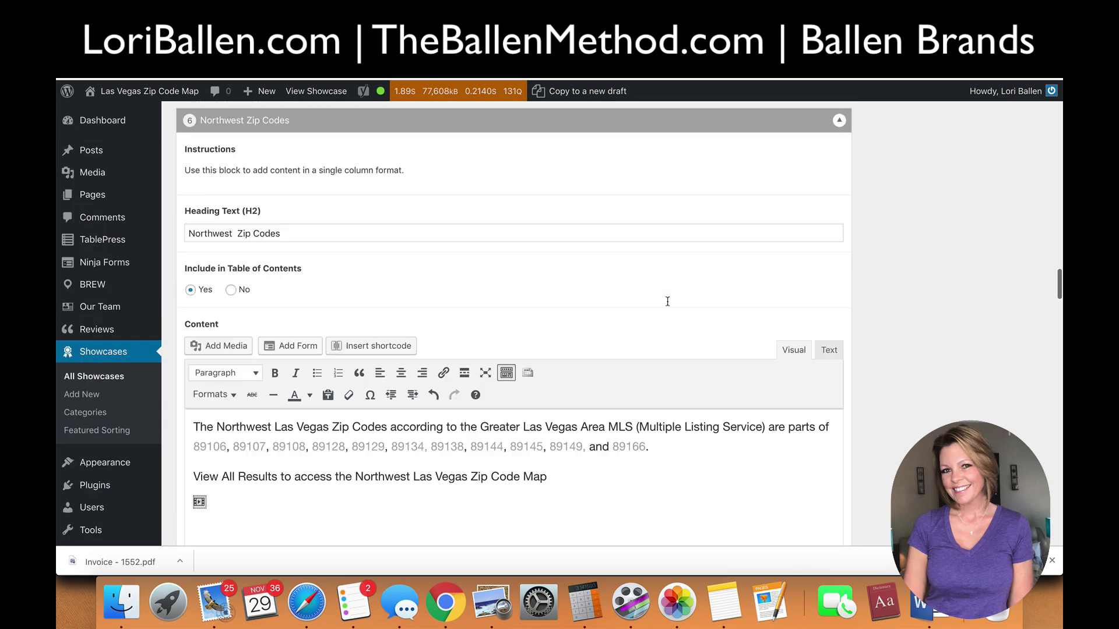
pyautogui.scroll(3, 667, 304)
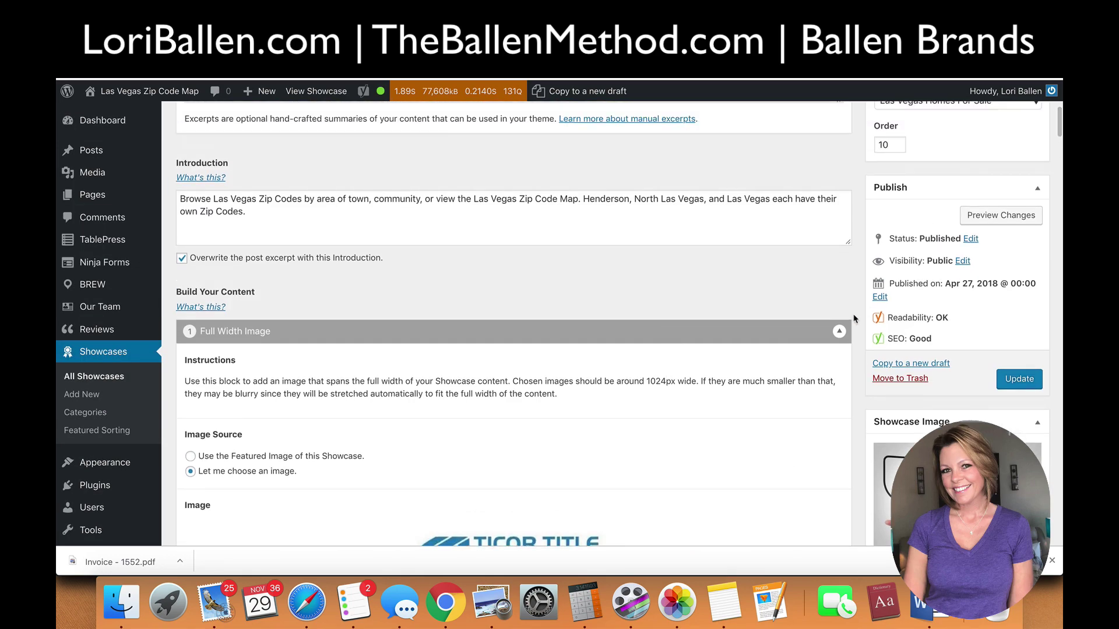
pyautogui.click(880, 296)
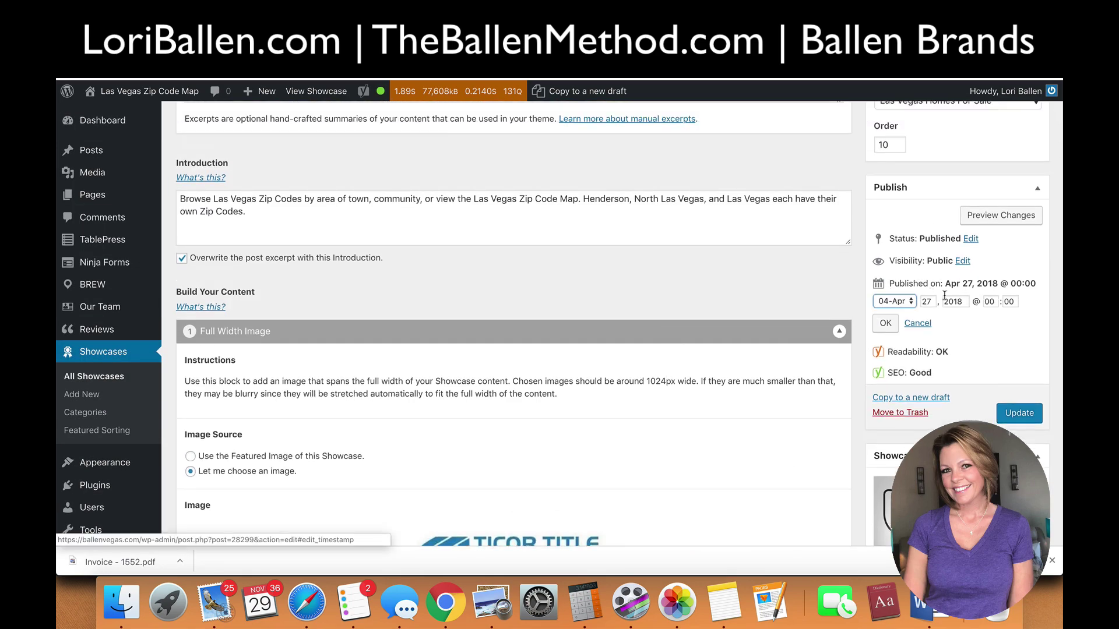
pyautogui.click(901, 302)
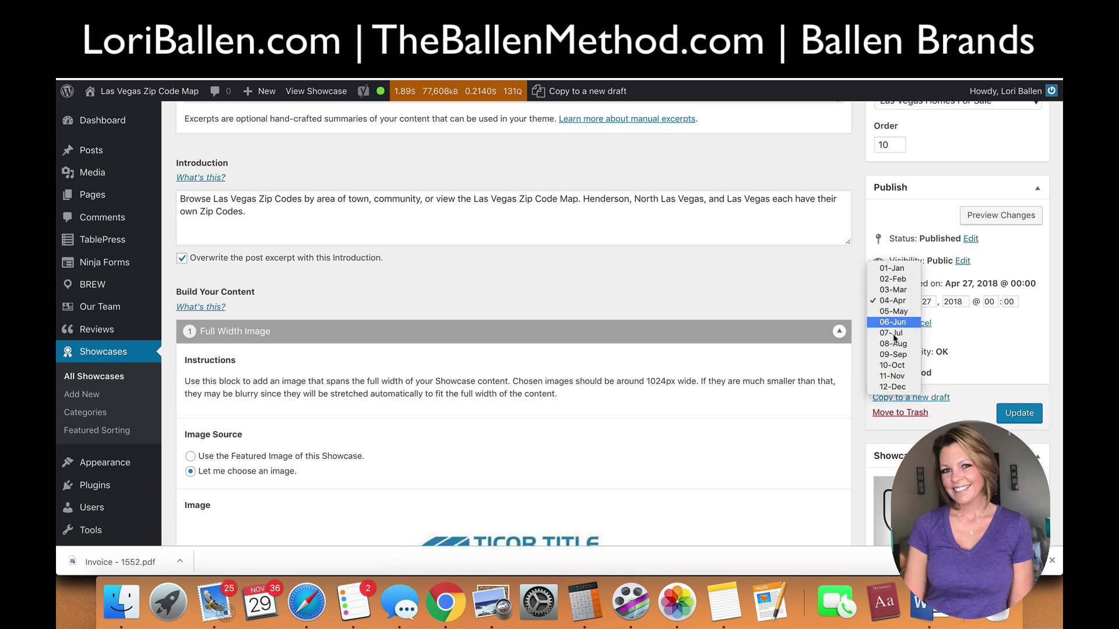
pyautogui.click(900, 377)
pyautogui.press('Tab')
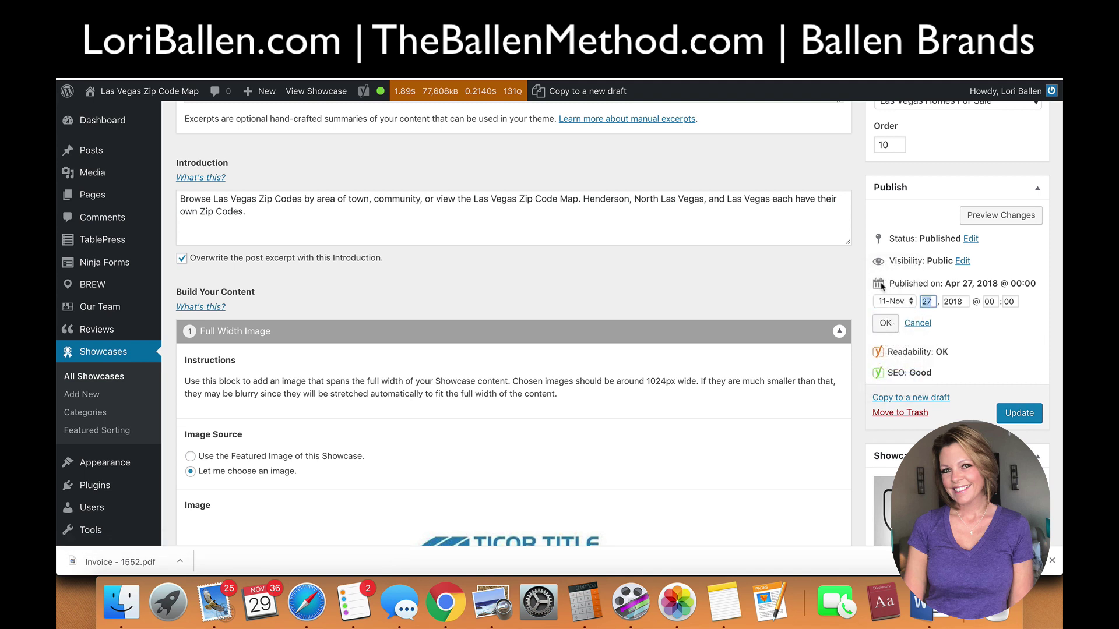
pyautogui.press('Tab')
pyautogui.press('Tab')
pyautogui.click(885, 323)
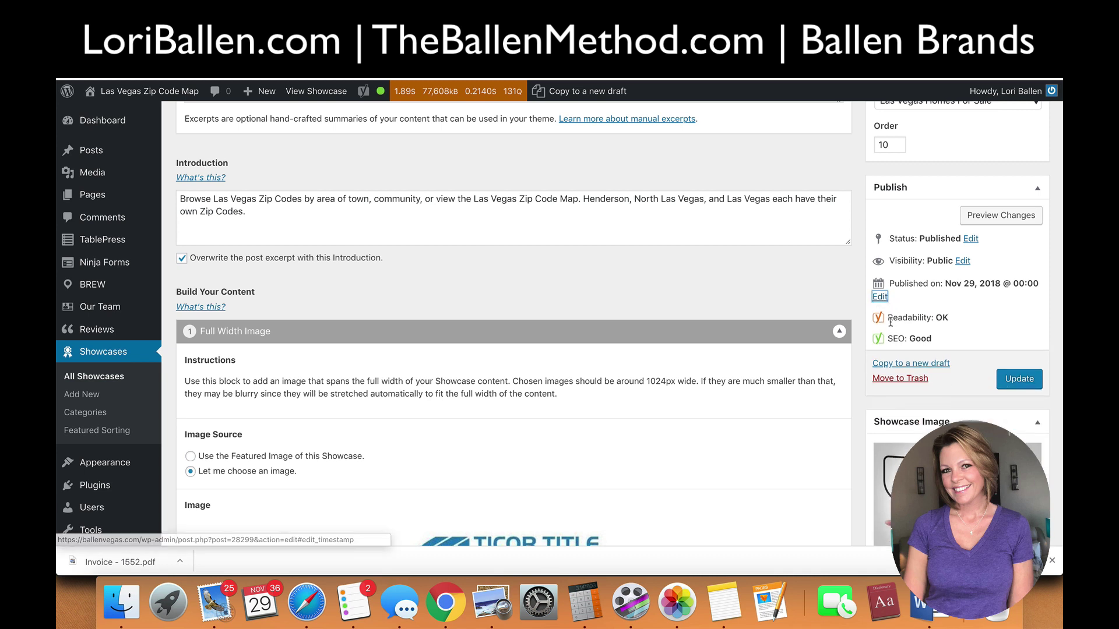
pyautogui.click(1028, 381)
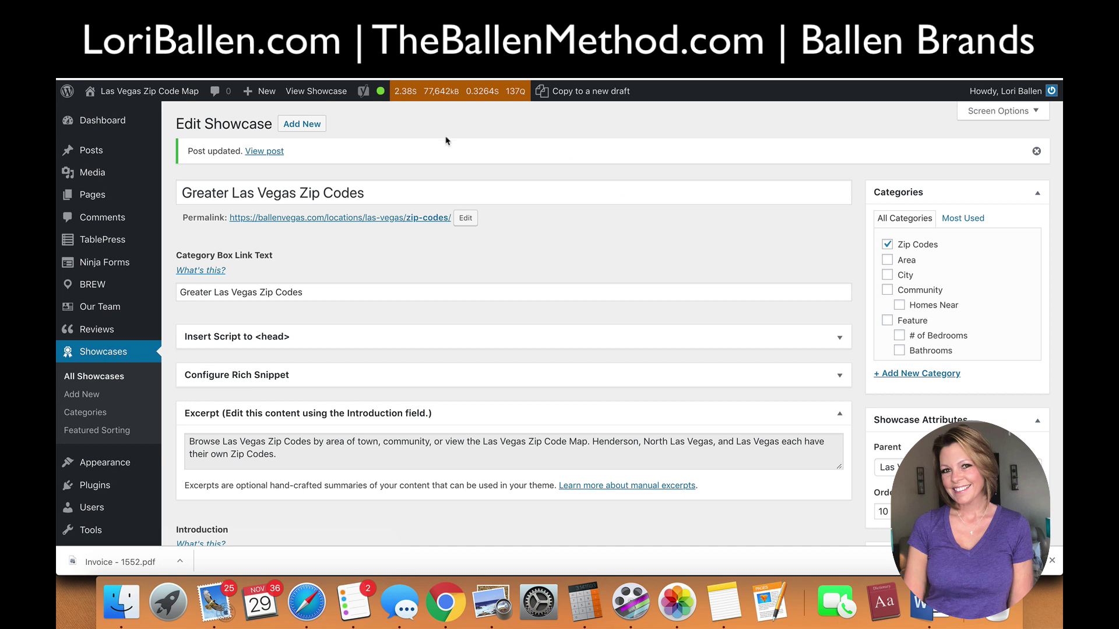
# View the published Greater Las Vegas Zip Codes page and review its map, table of contents, area sections and closing form.
pyautogui.click(313, 94)
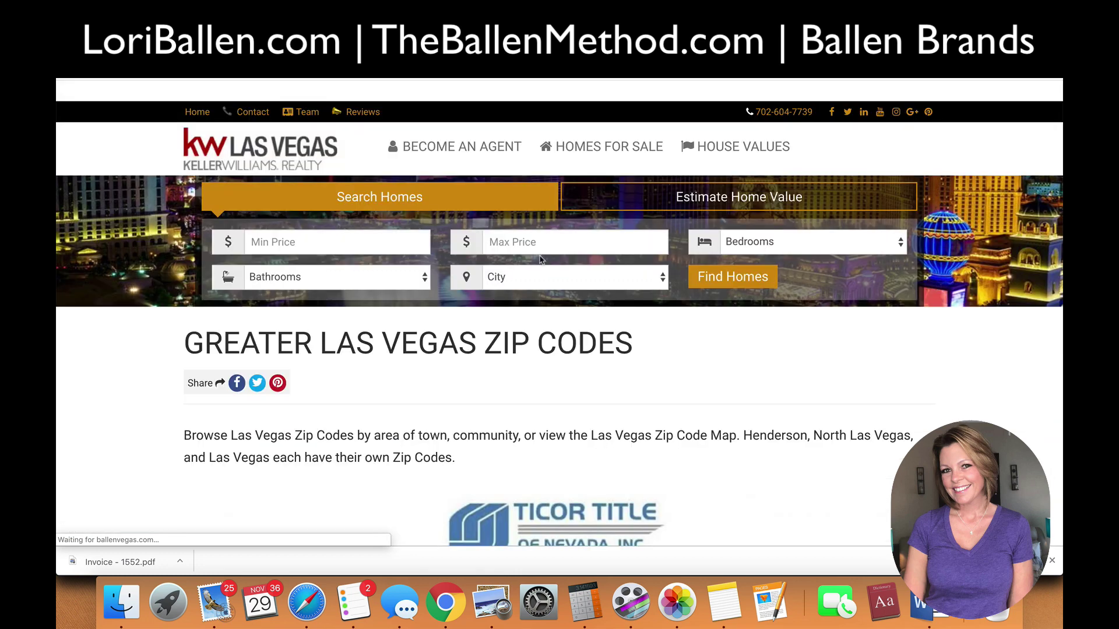
pyautogui.scroll(-10, 539, 259)
pyautogui.scroll(-6, 536, 263)
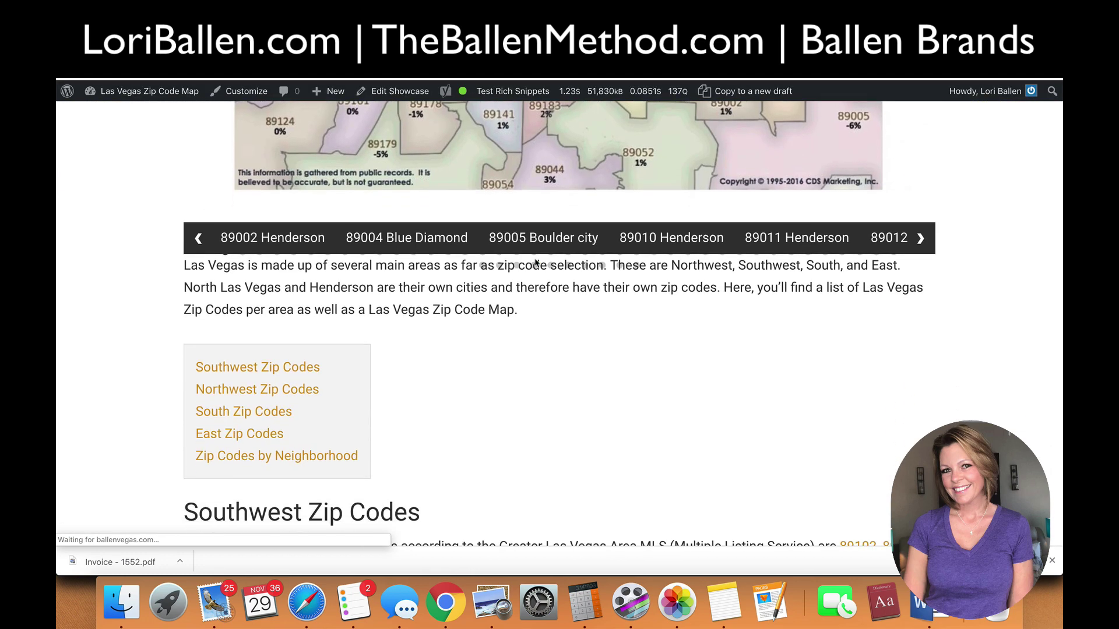
pyautogui.scroll(-12, 536, 264)
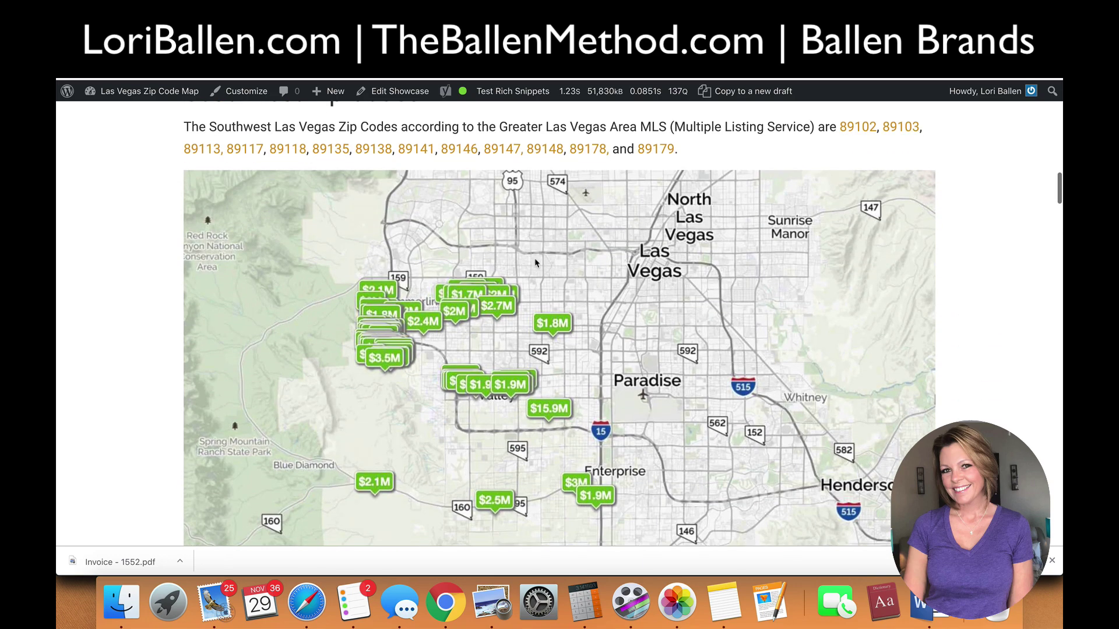
pyautogui.scroll(-8, 535, 264)
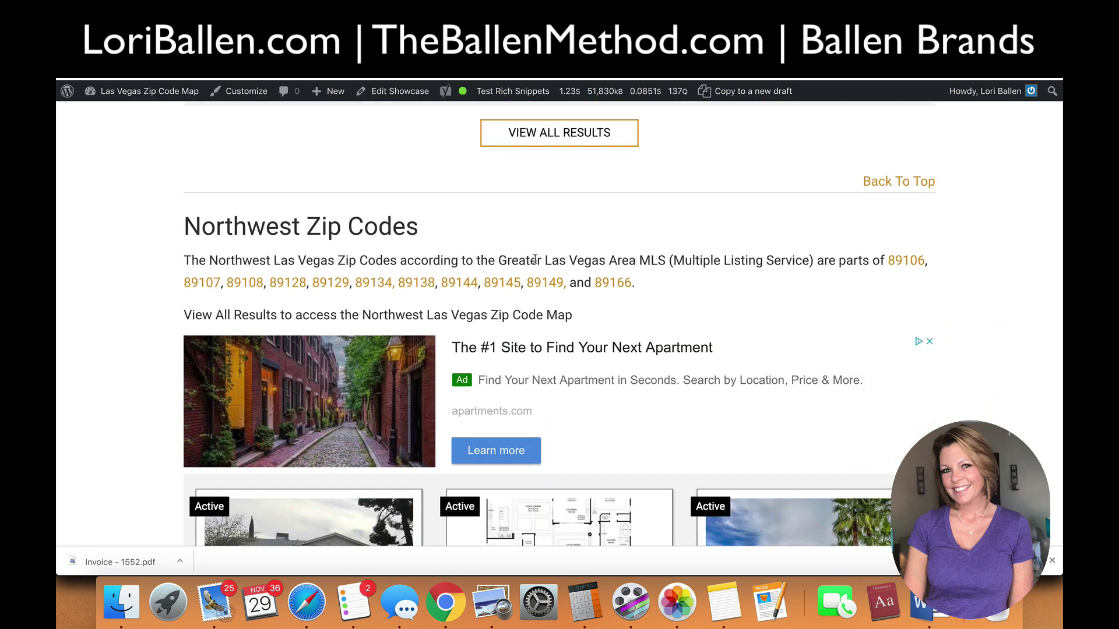
pyautogui.scroll(-2, 535, 260)
pyautogui.scroll(-15, 535, 263)
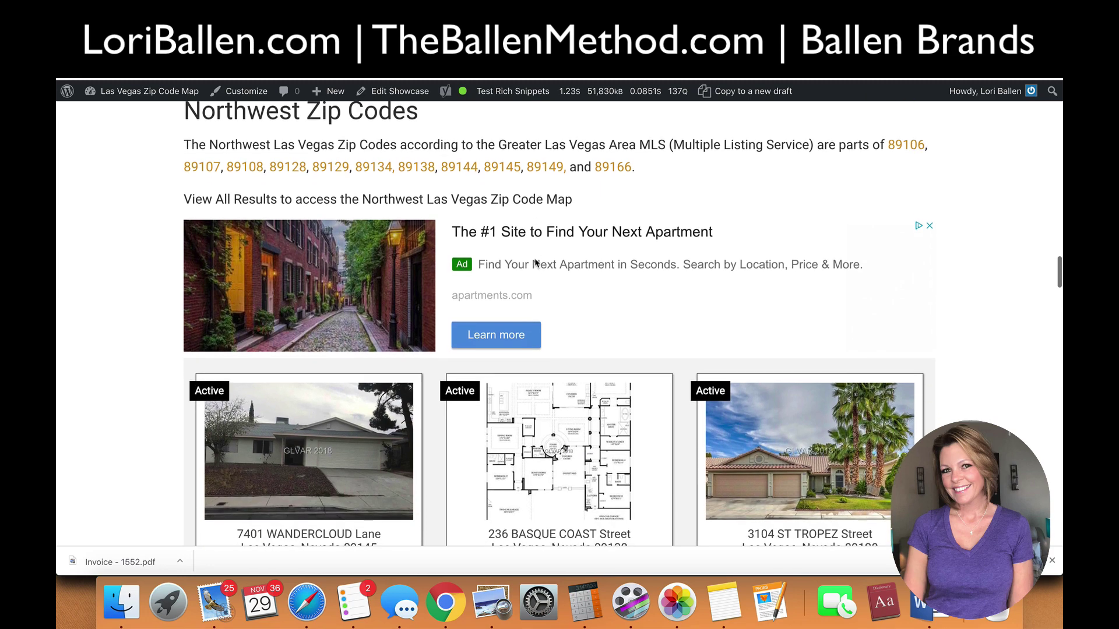
pyautogui.scroll(-10, 536, 263)
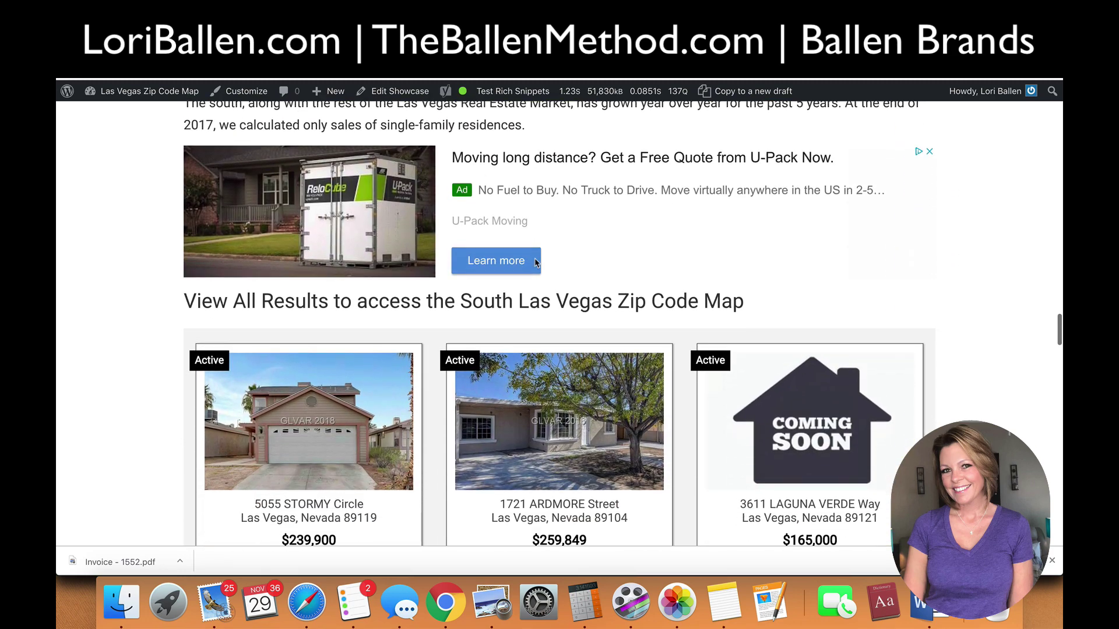
pyautogui.scroll(4, 535, 262)
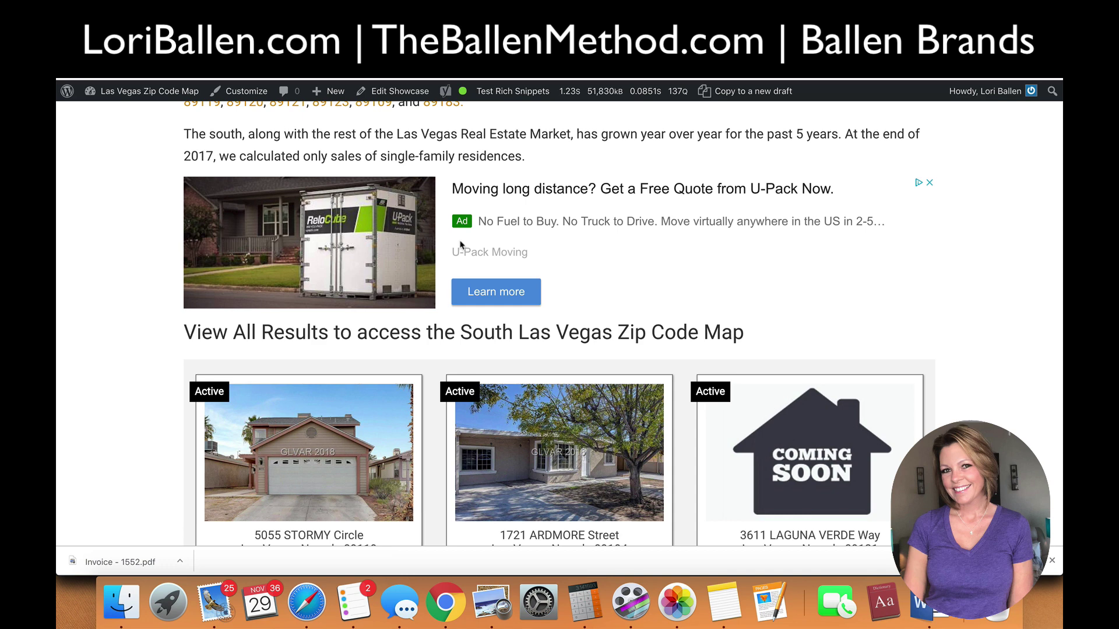
pyautogui.scroll(-10, 460, 246)
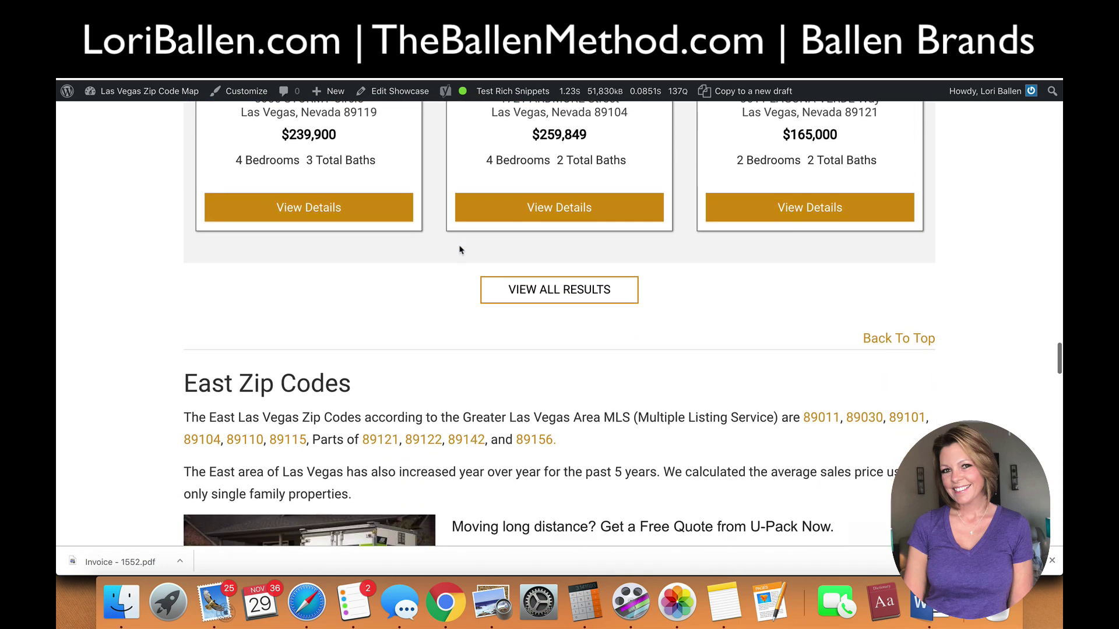
pyautogui.scroll(-16, 460, 249)
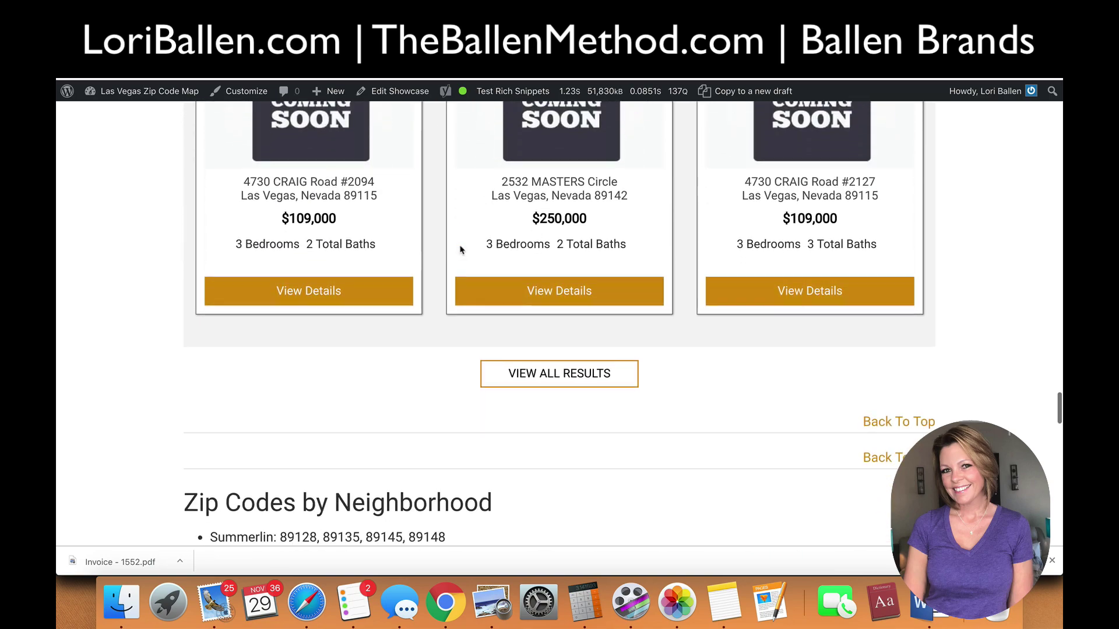
pyautogui.scroll(-20, 460, 249)
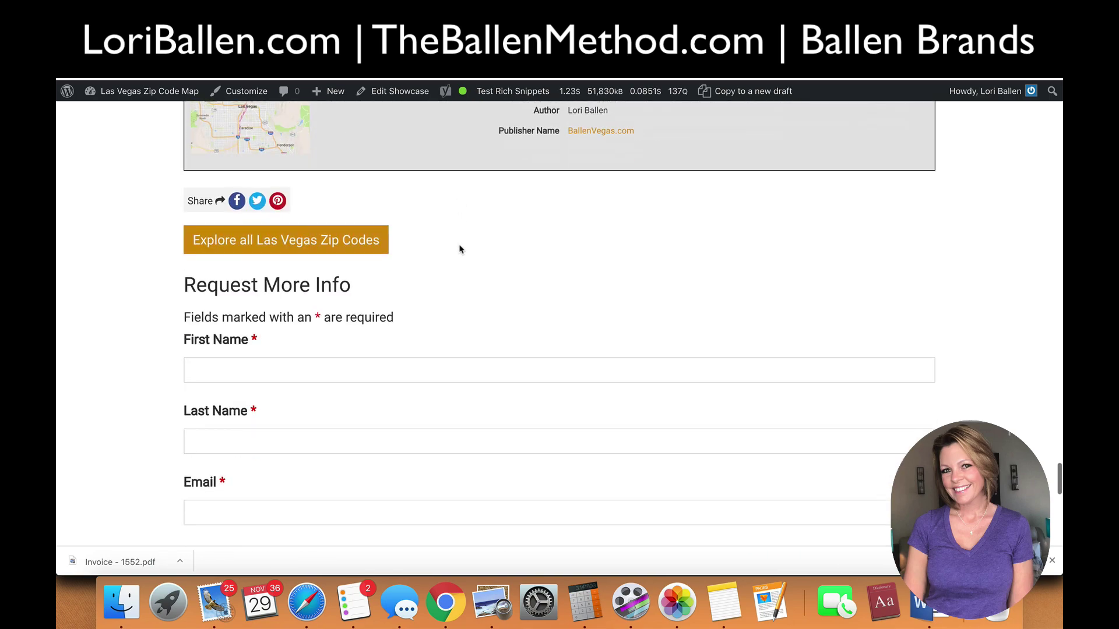
pyautogui.scroll(20, 460, 249)
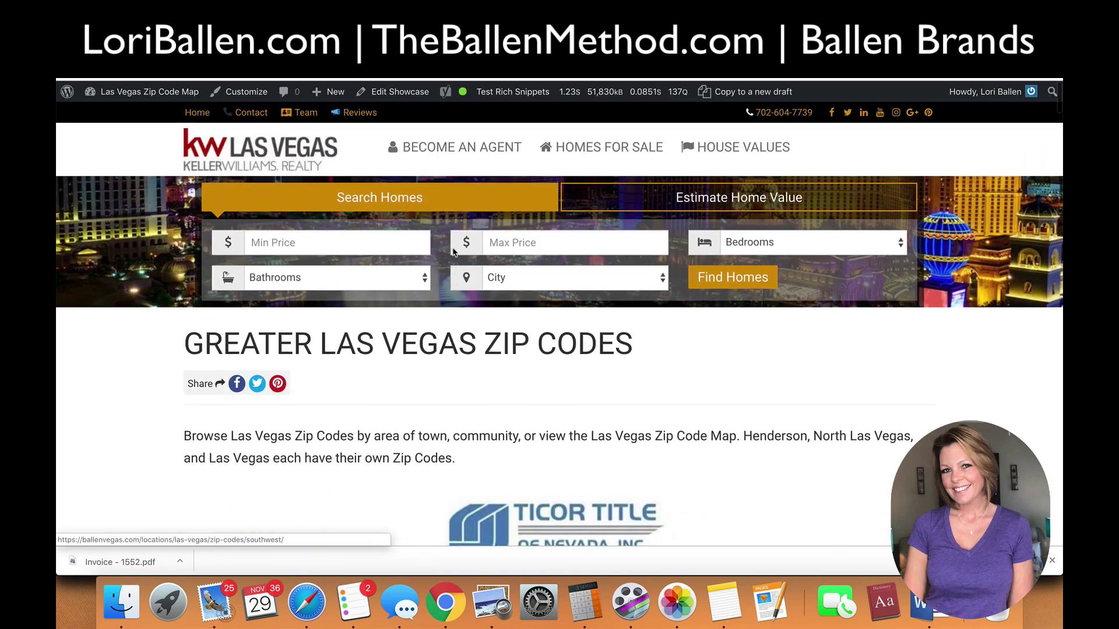
pyautogui.scroll(-13, 453, 252)
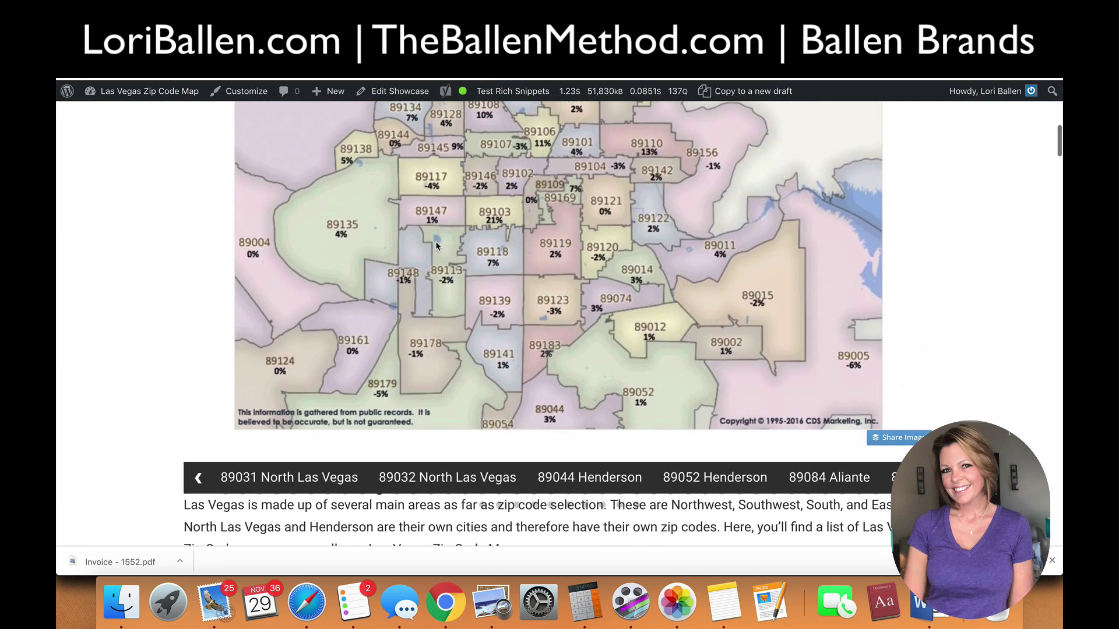
pyautogui.scroll(-4, 437, 246)
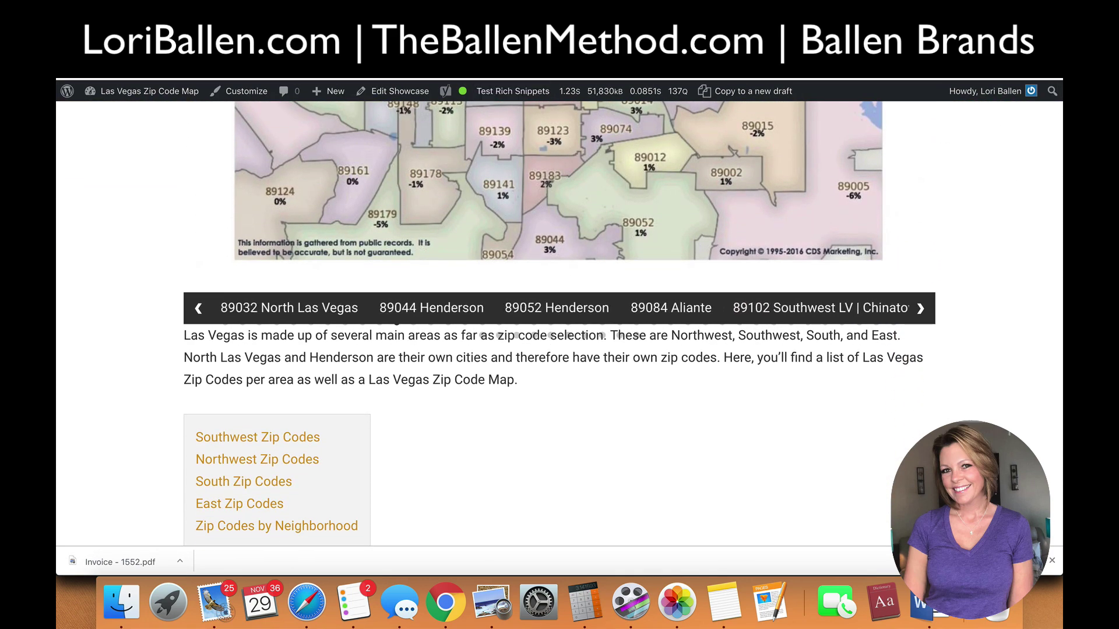
# Compare the East Las Vegas Zip Codes showcase in the editor with the published Greater Las Vegas Zip Codes page.
pyautogui.hotkey('ctrl', 'Tab')
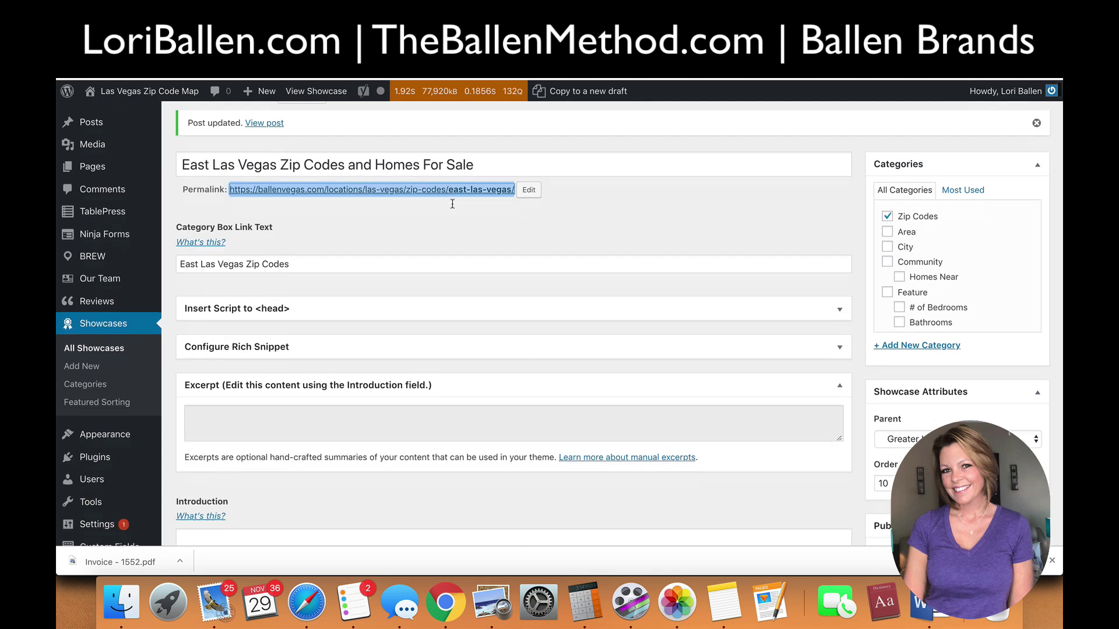
pyautogui.scroll(-2, 414, 211)
pyautogui.click(445, 213)
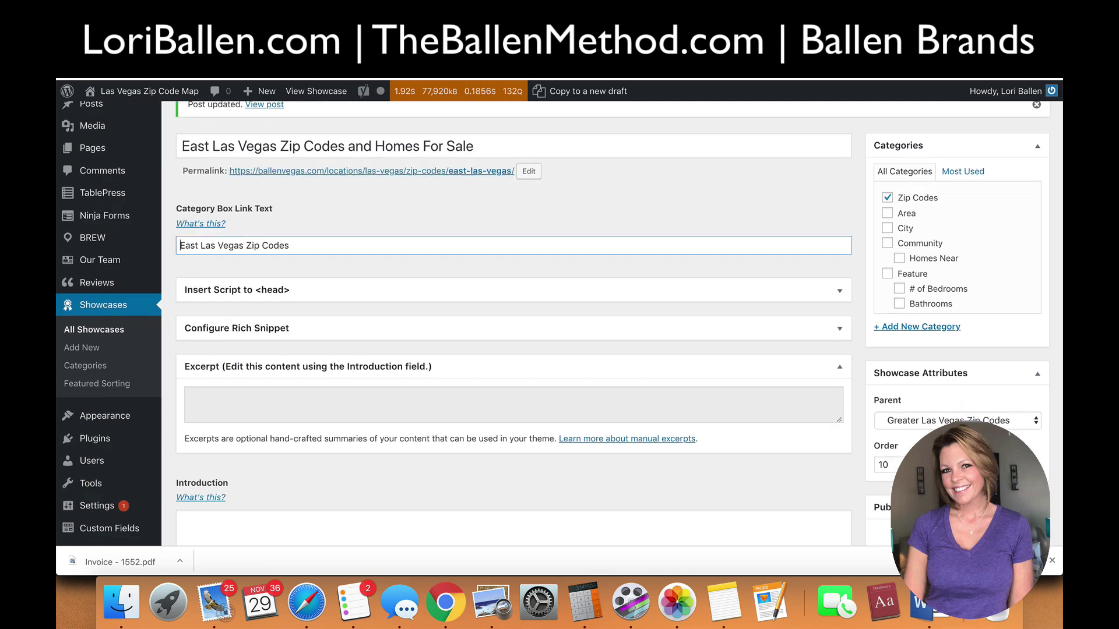
pyautogui.hotkey('ctrl', 'shift', 'Tab')
pyautogui.hotkey('ctrl', 'Tab')
pyautogui.hotkey('ctrl', 'shift', 'Tab')
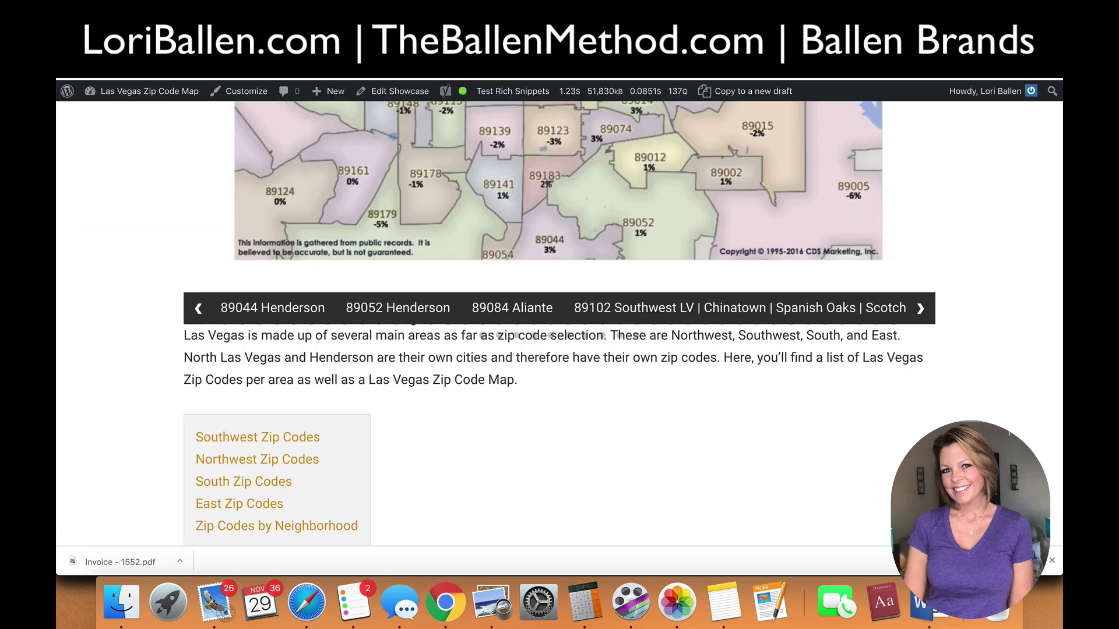
pyautogui.hotkey('ctrl', 'Tab')
pyautogui.scroll(-15, 313, 295)
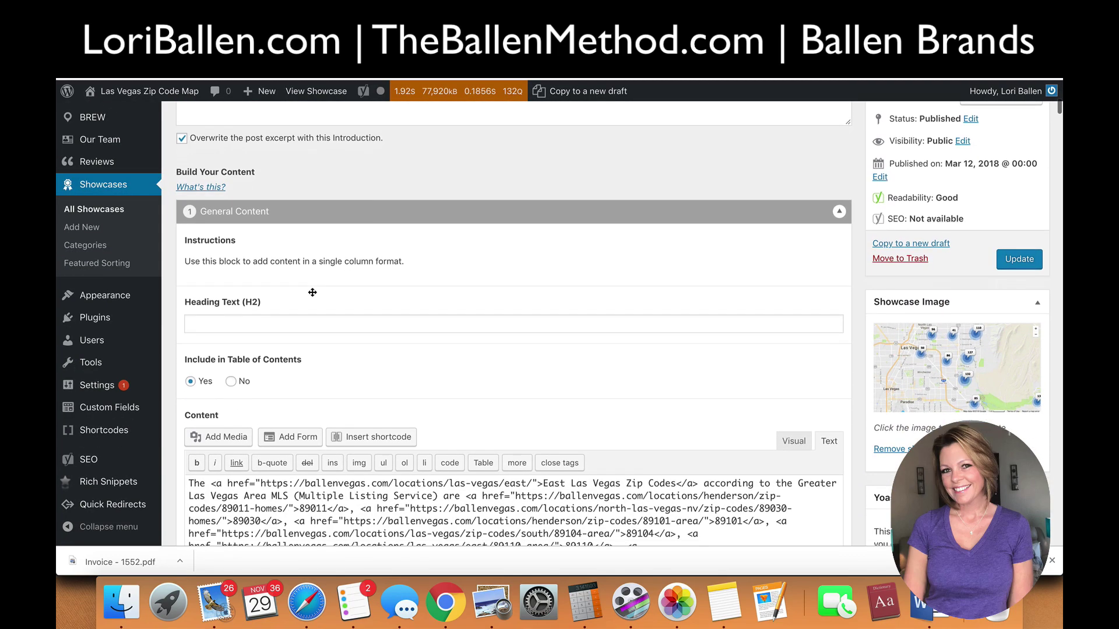
pyautogui.scroll(-5, 313, 295)
pyautogui.scroll(20, 312, 292)
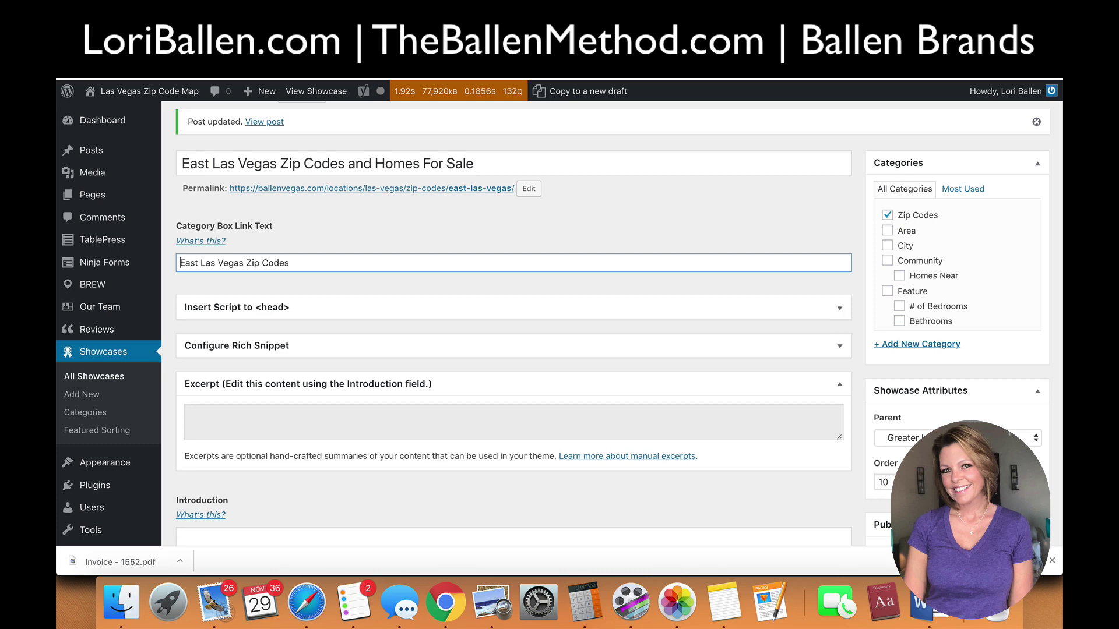
pyautogui.hotkey('ctrl', 'Tab')
pyautogui.hotkey('ctrl', 'shift', 'Tab')
pyautogui.scroll(-15, 366, 174)
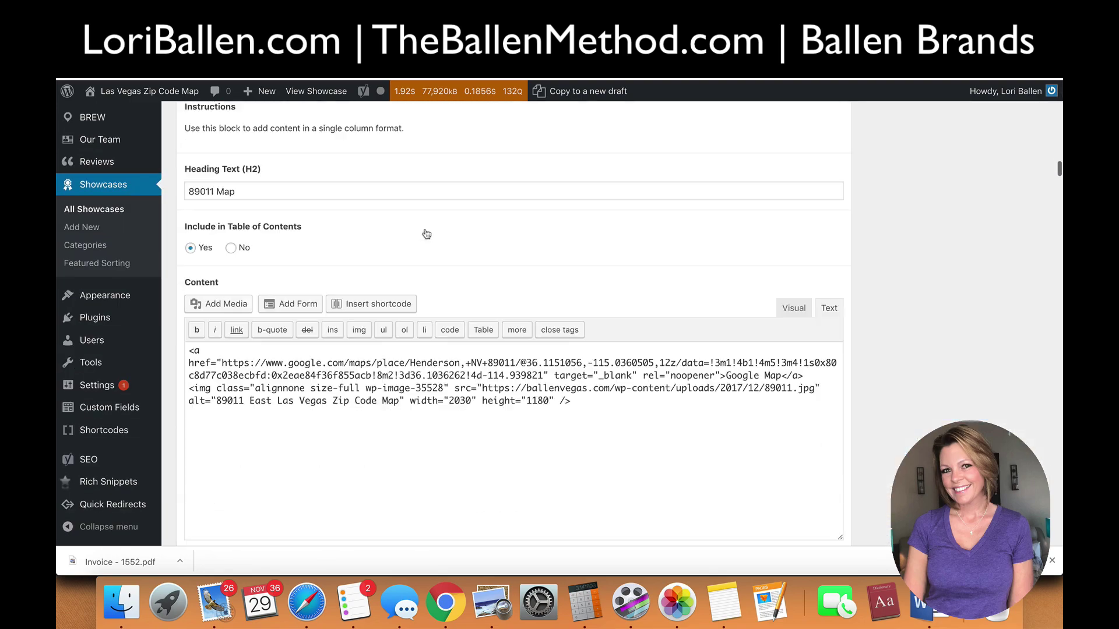
pyautogui.scroll(-20, 405, 228)
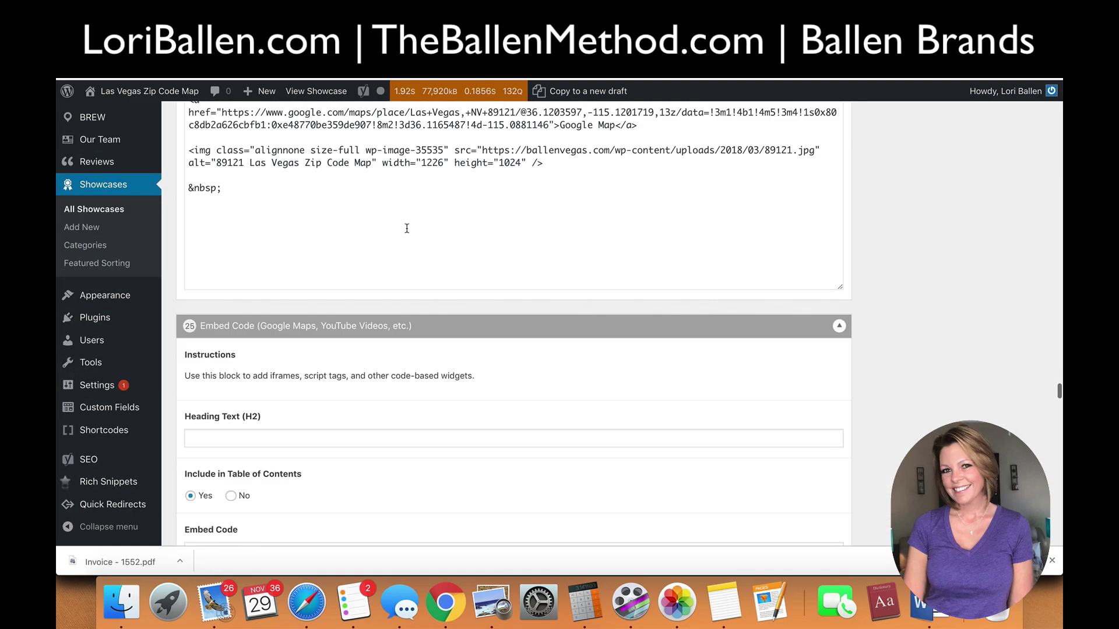
pyautogui.scroll(-20, 407, 232)
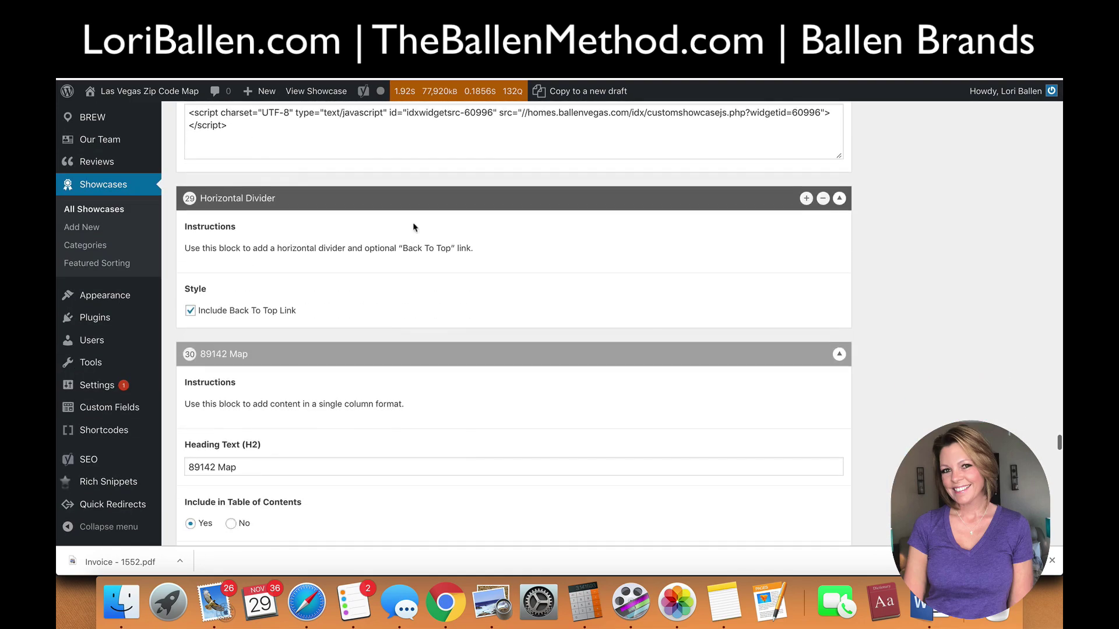
pyautogui.scroll(-20, 419, 221)
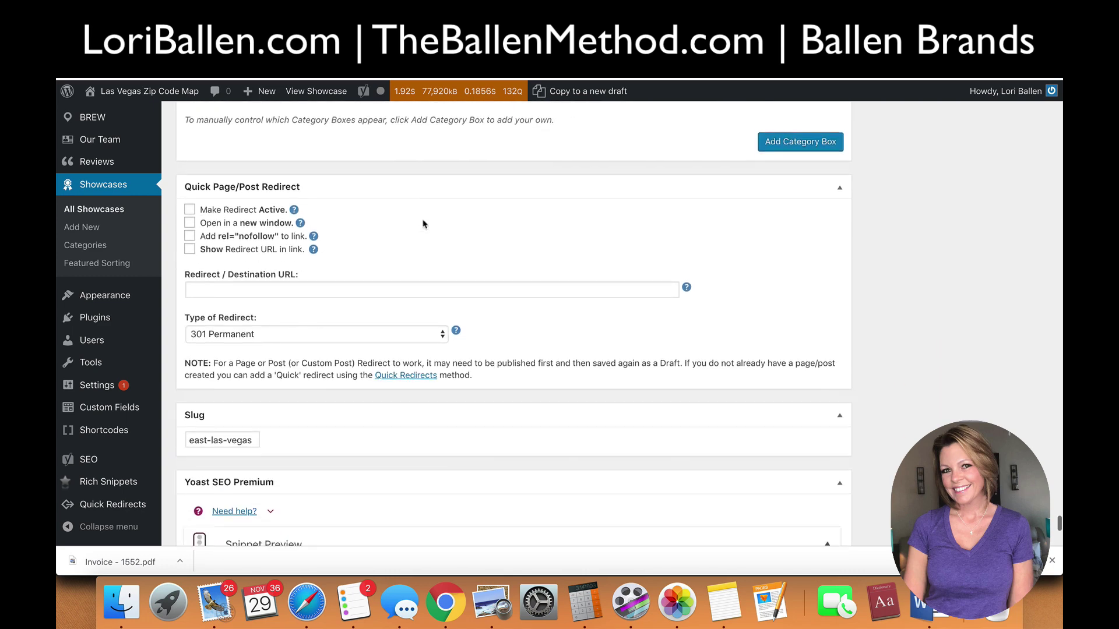
pyautogui.scroll(2, 415, 224)
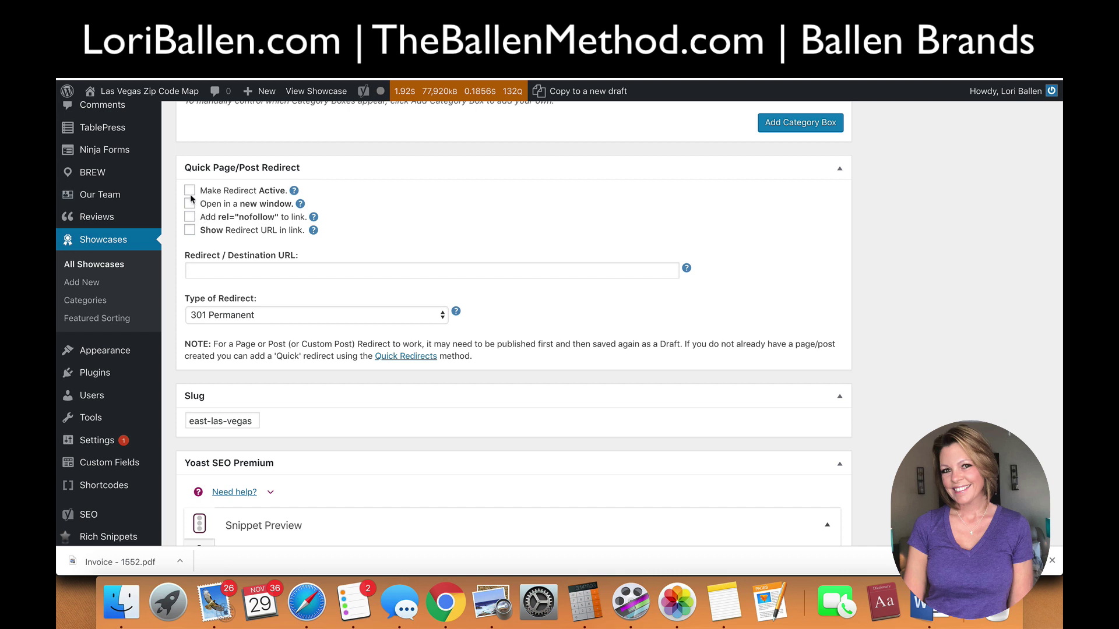
pyautogui.click(281, 272)
pyautogui.write('https://ballenvegas.com/locations/las-vegas/zip-codes/')
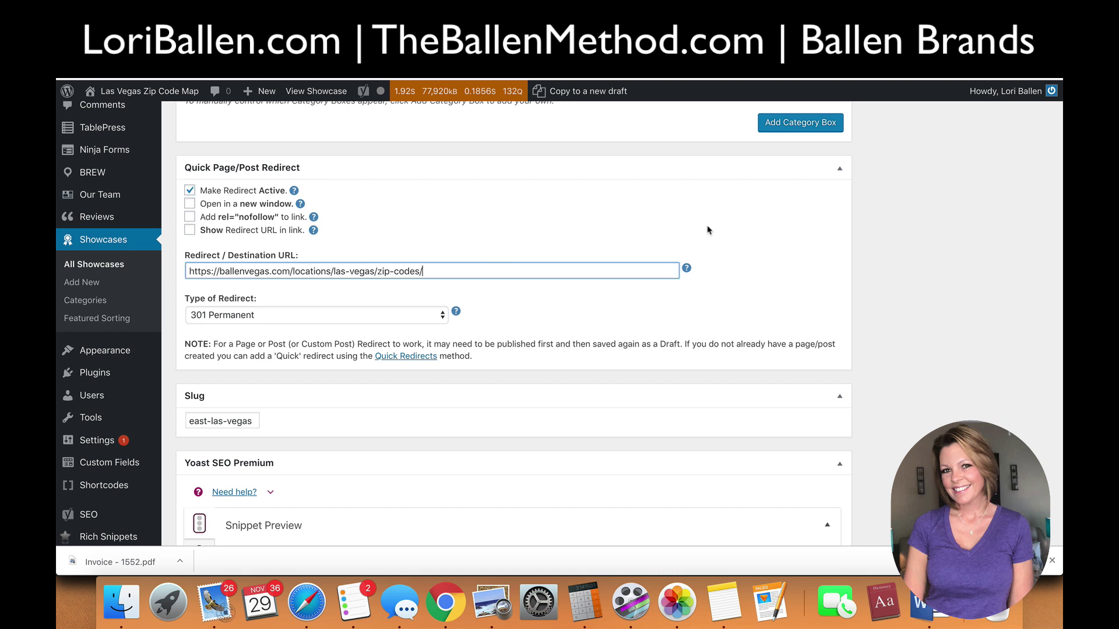
# Update the East Las Vegas Zip Codes showcase to save its redirect.
pyautogui.scroll(15, 695, 239)
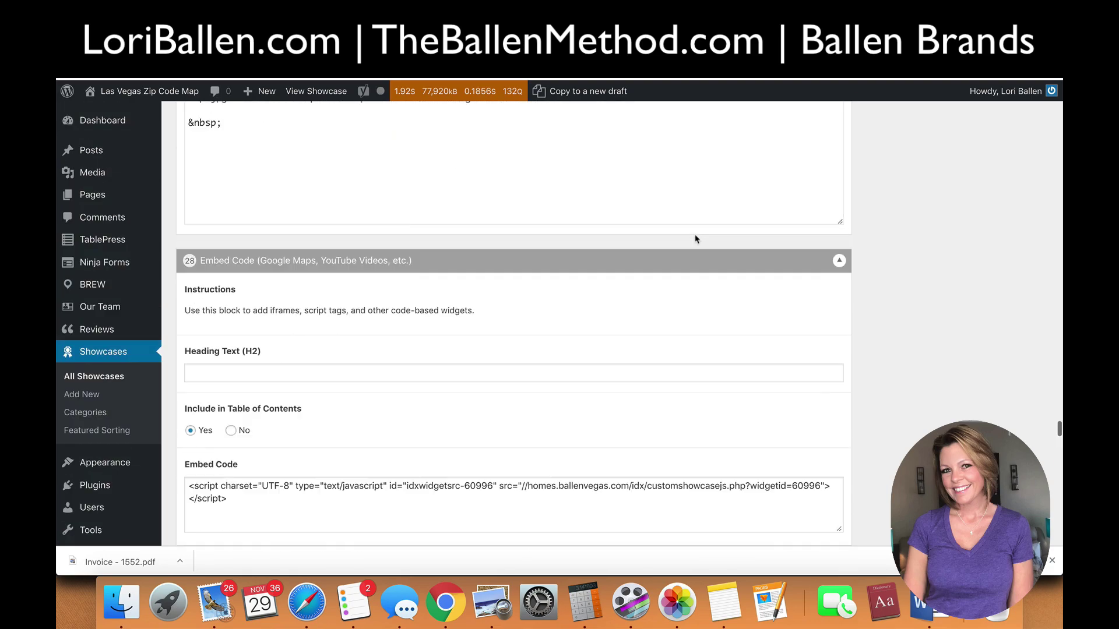
pyautogui.scroll(15, 698, 239)
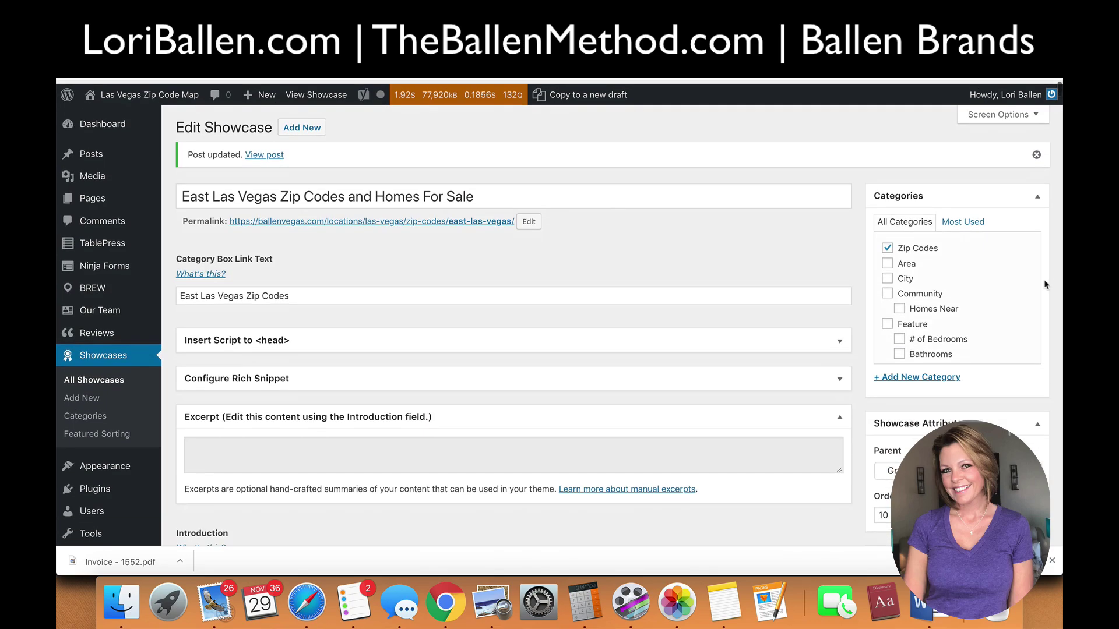
pyautogui.scroll(-5, 1042, 285)
pyautogui.scroll(-3, 1042, 285)
pyautogui.click(1021, 276)
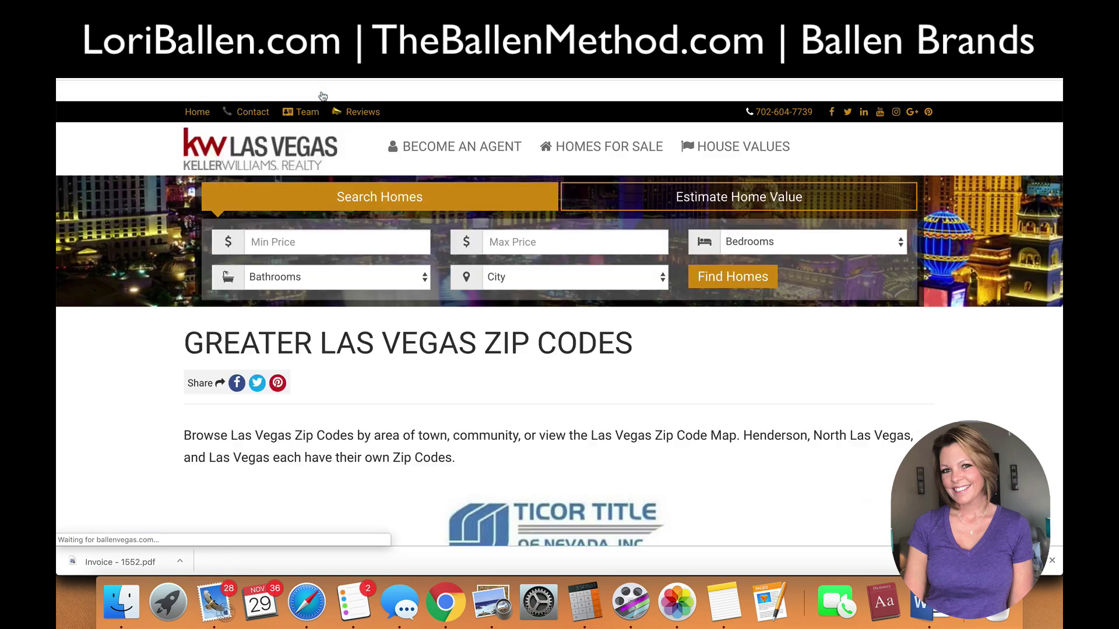
# Review the Greater Las Vegas Zip Codes page's area sections and jump to East Zip Codes from its table of contents.
pyautogui.scroll(-5, 460, 275)
pyautogui.scroll(-20, 460, 275)
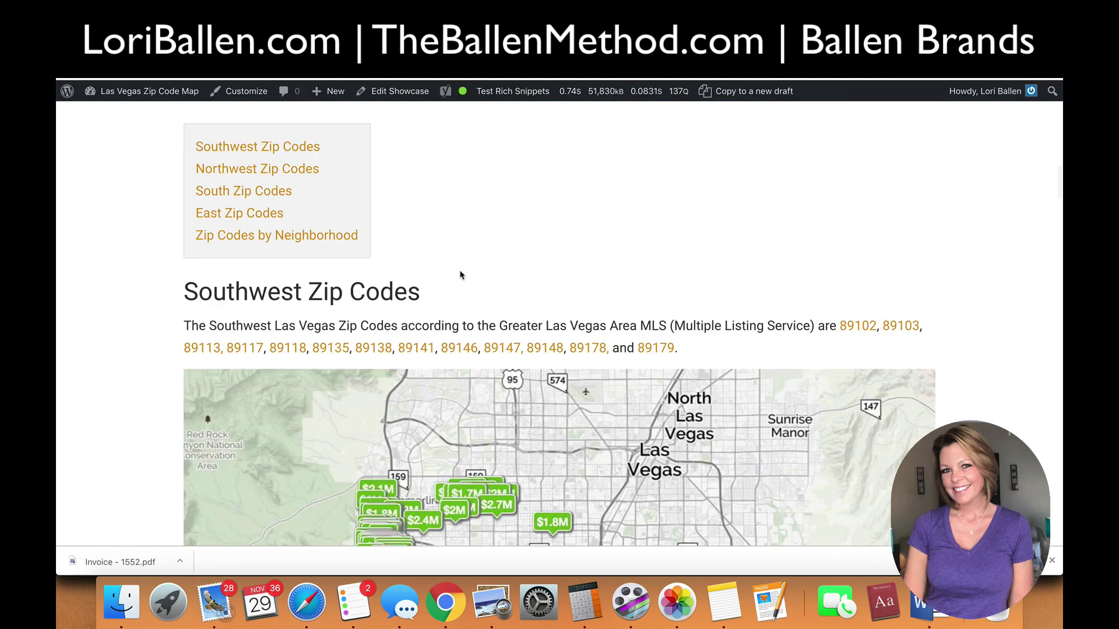
pyautogui.scroll(-8, 460, 275)
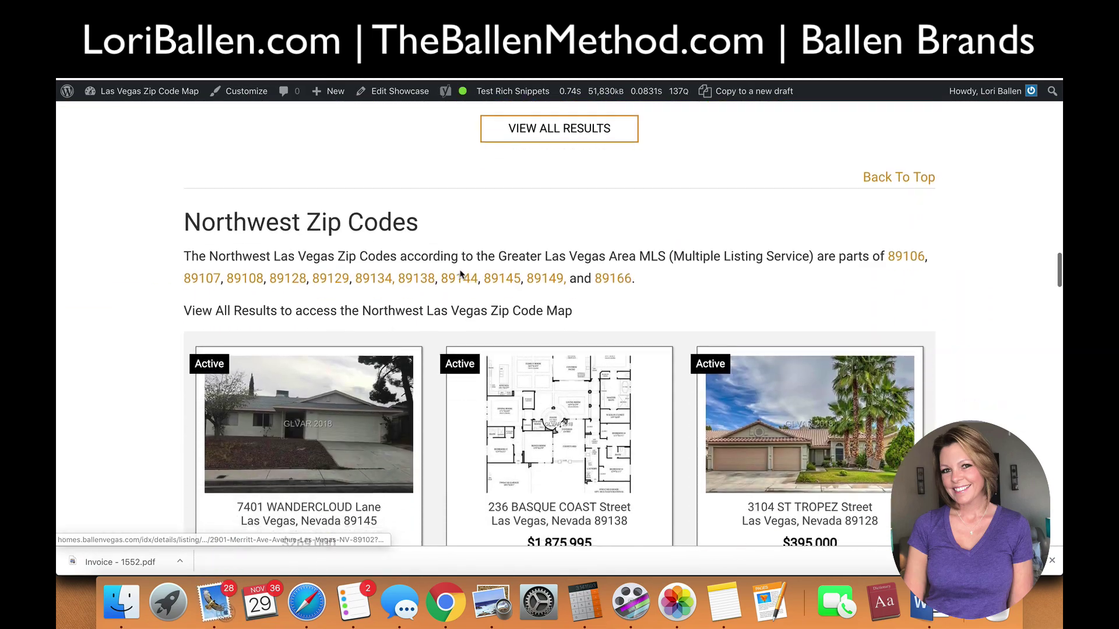
pyautogui.scroll(-8, 460, 275)
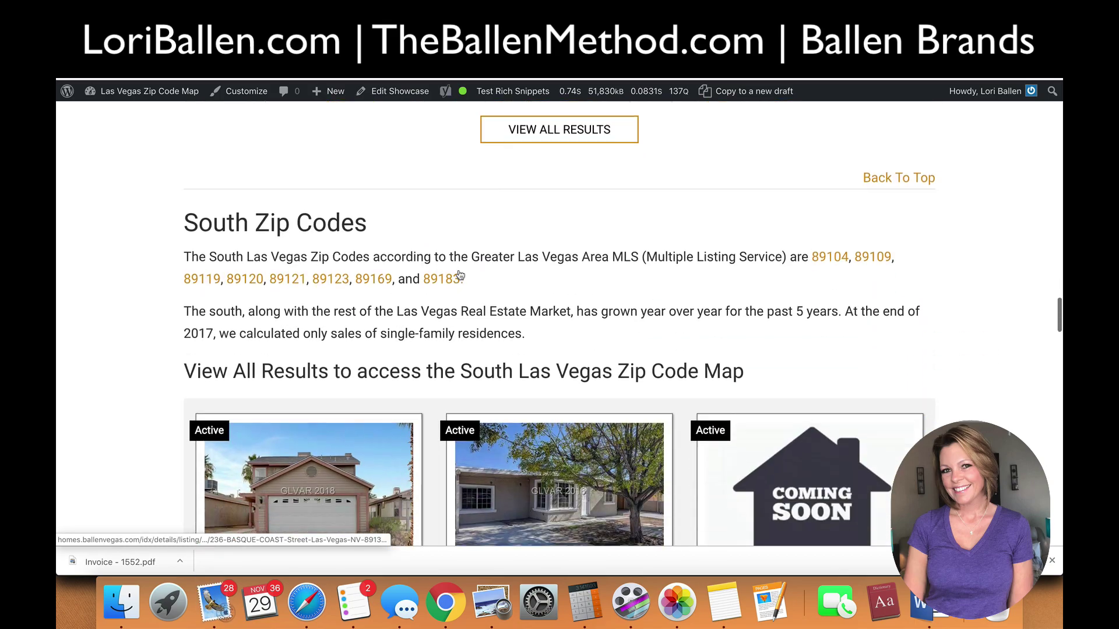
pyautogui.scroll(20, 460, 275)
pyautogui.scroll(3, 460, 273)
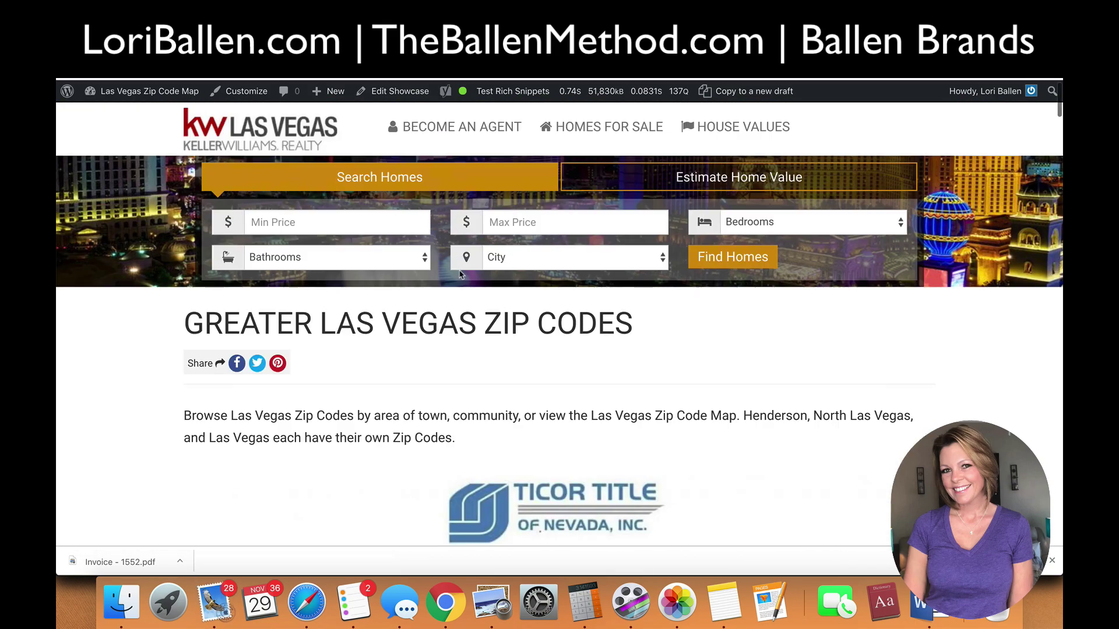
pyautogui.scroll(-15, 459, 274)
pyautogui.scroll(3, 332, 194)
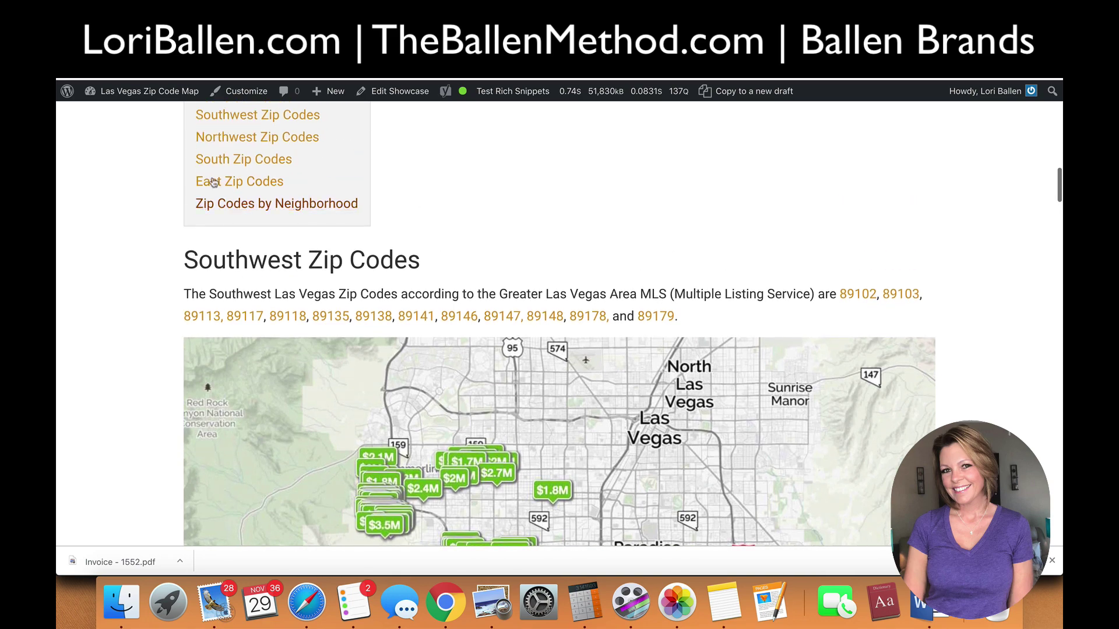
pyautogui.click(233, 182)
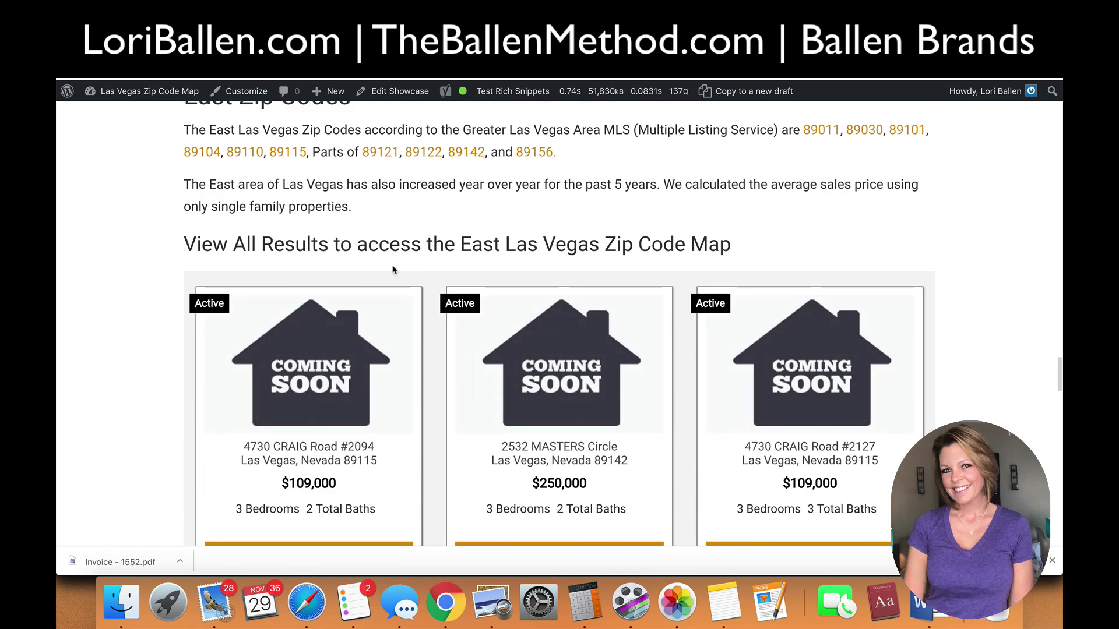
pyautogui.scroll(1, 431, 259)
pyautogui.scroll(-1, 453, 255)
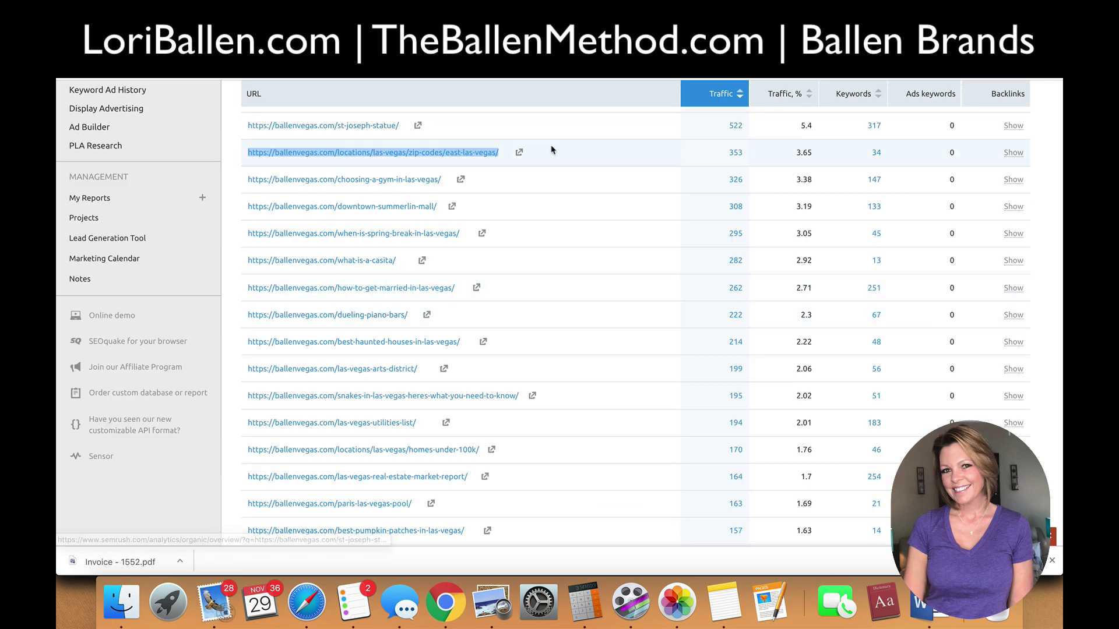
# In SEMrush, find the ballenvegas.com/locations/las-vegas/zip-codes/ page in the site's page list and open its organic research report.
pyautogui.scroll(1, 540, 211)
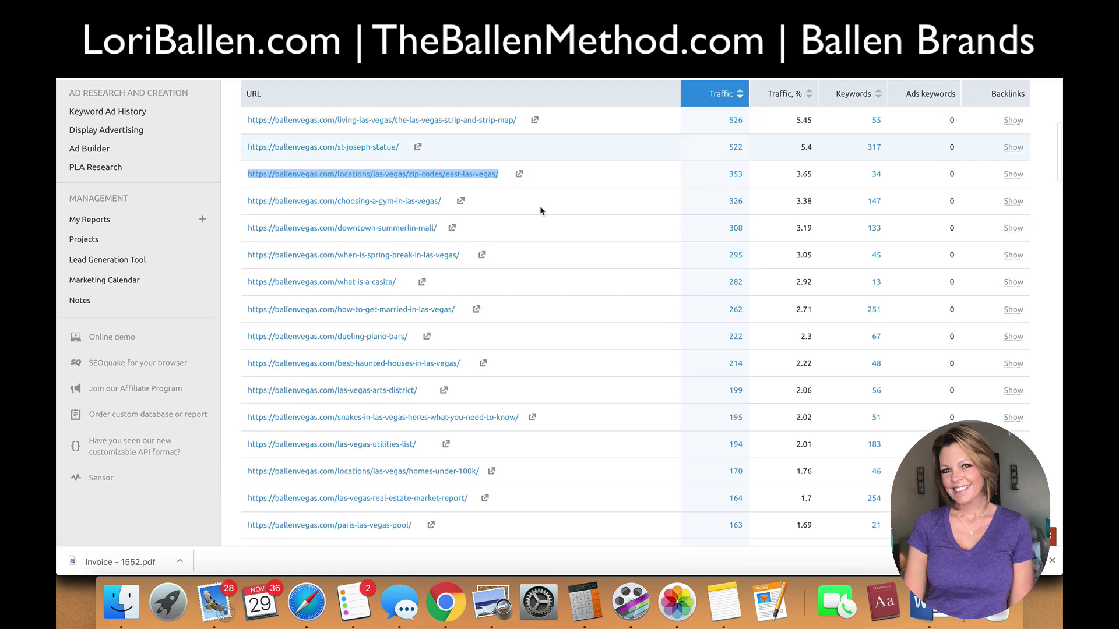
pyautogui.scroll(-1, 696, 313)
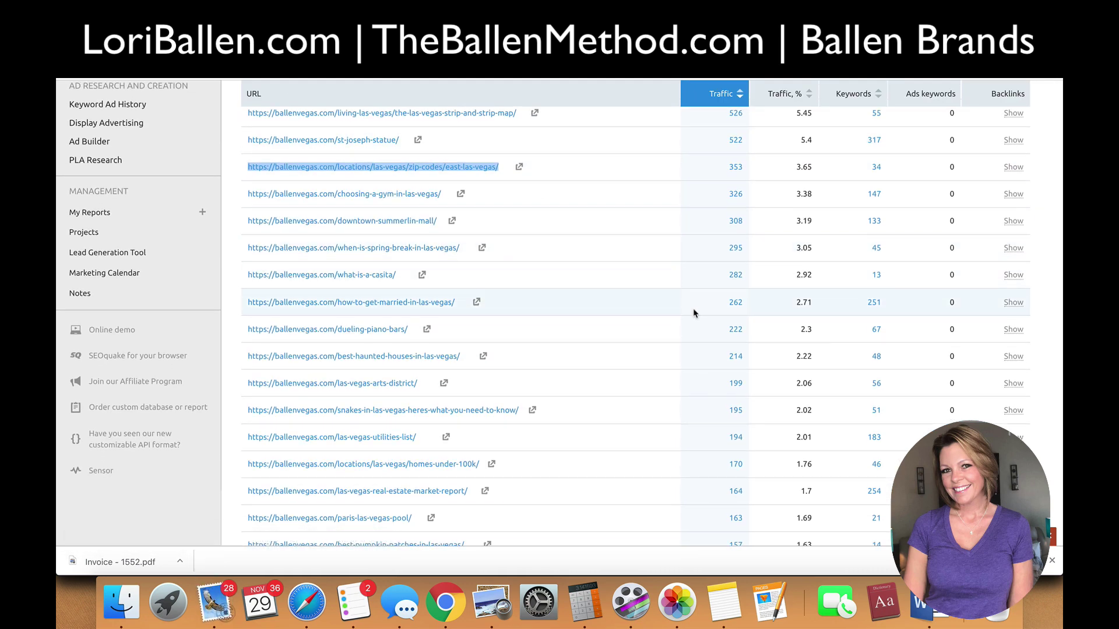
pyautogui.scroll(-5, 694, 313)
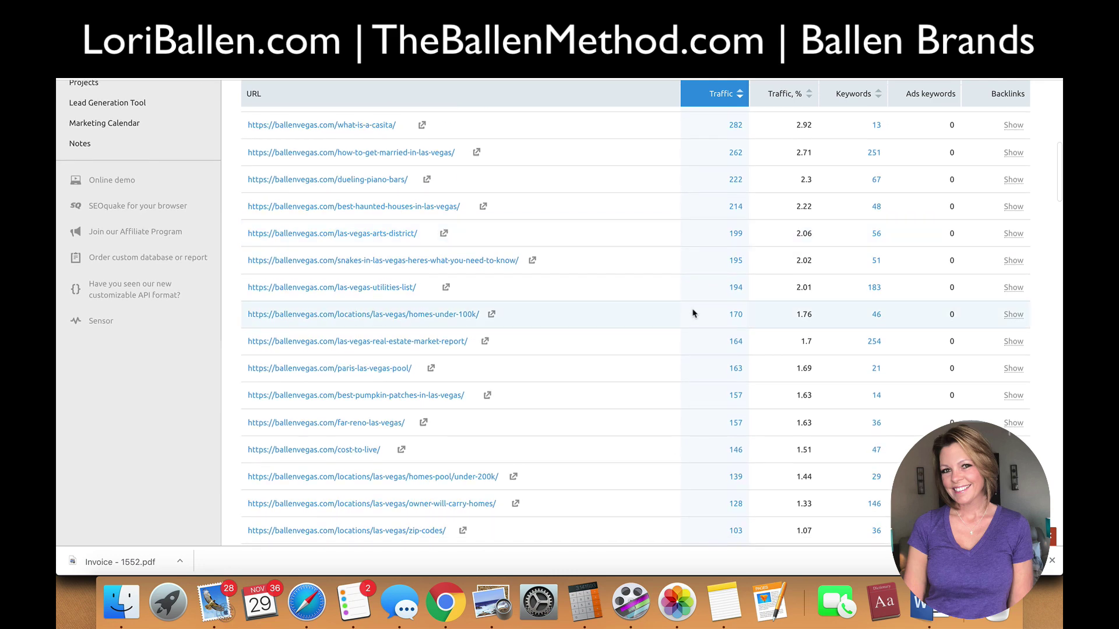
pyautogui.scroll(-6, 693, 313)
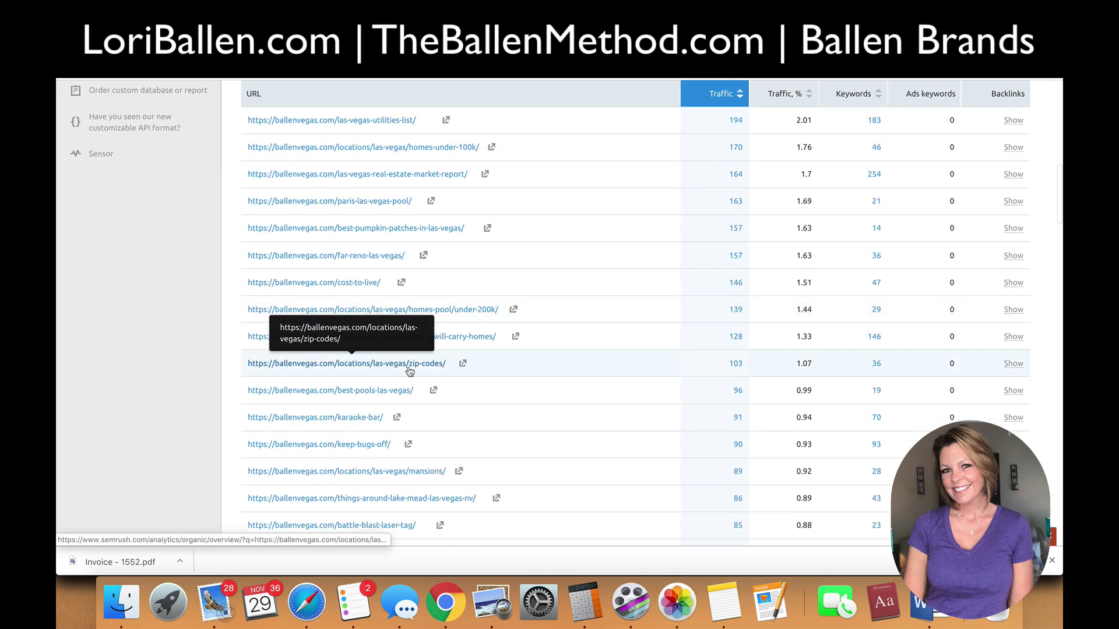
pyautogui.click(375, 365)
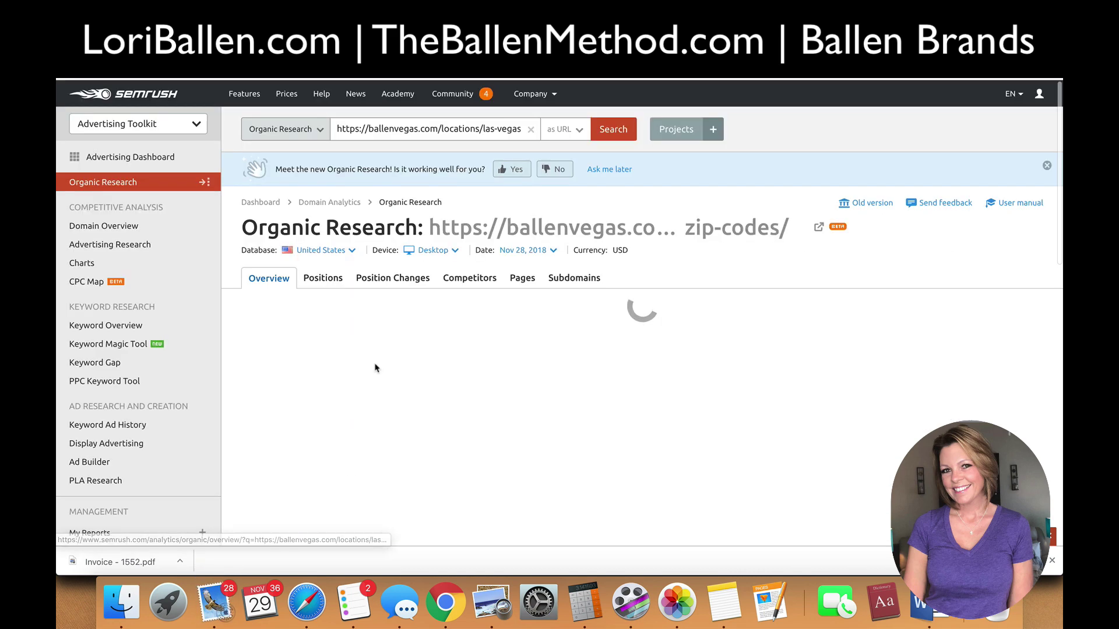
# Review the zip-codes page's estimated traffic, keyword trend and top organic keywords, and open its complete keyword list.
pyautogui.scroll(-5, 397, 347)
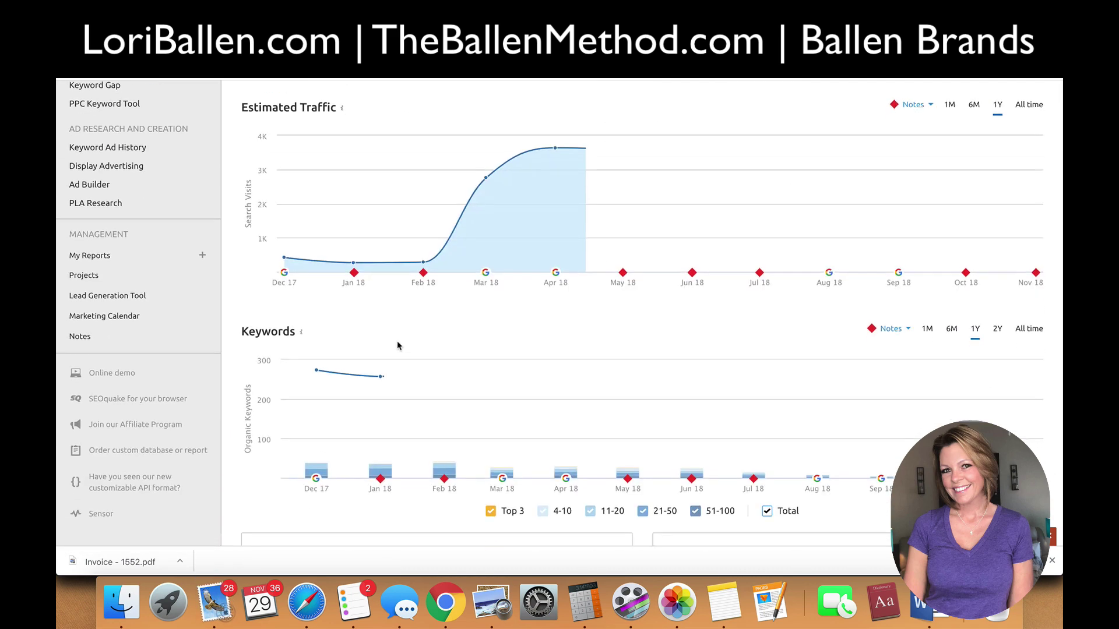
pyautogui.scroll(-6, 398, 346)
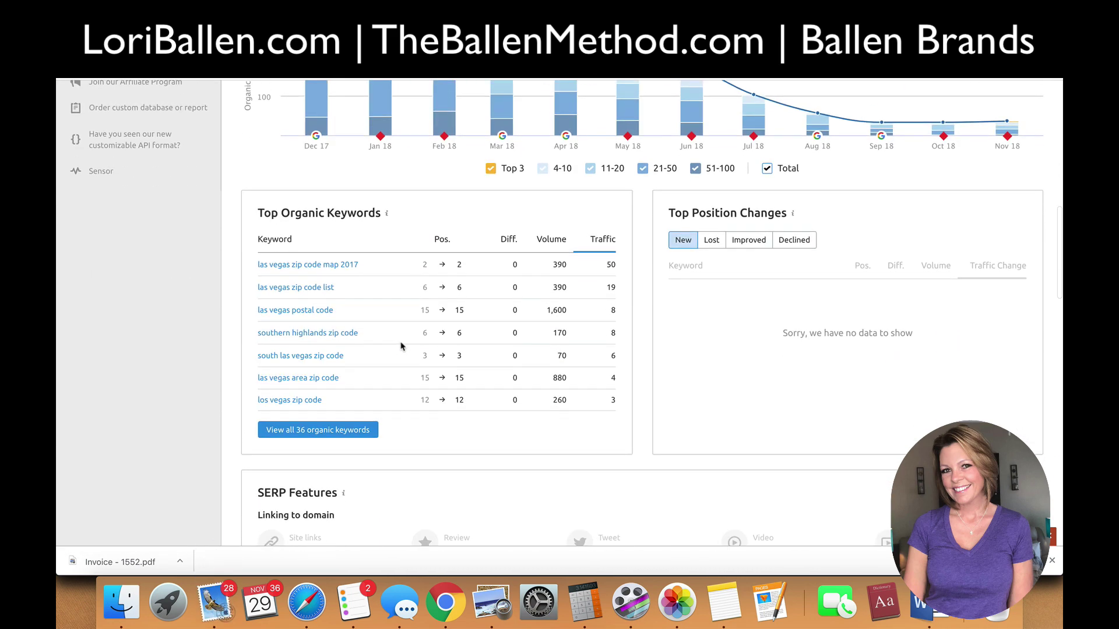
pyautogui.scroll(-1, 352, 420)
pyautogui.click(342, 402)
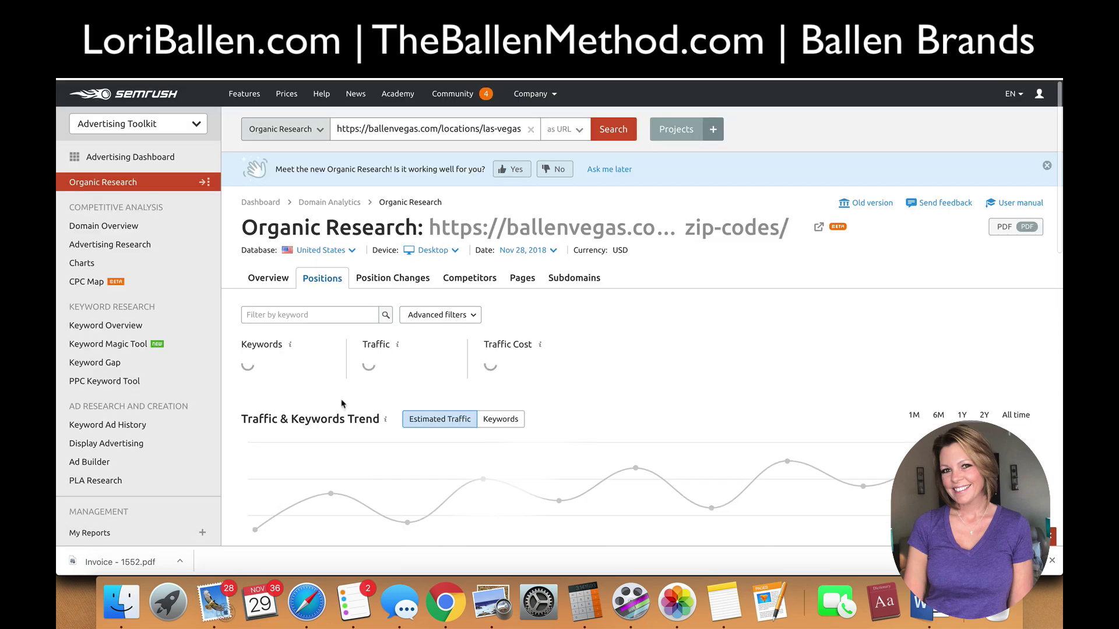
# Examine the zip-codes page's organic search positions alongside its one-year traffic trend.
pyautogui.scroll(-8, 342, 404)
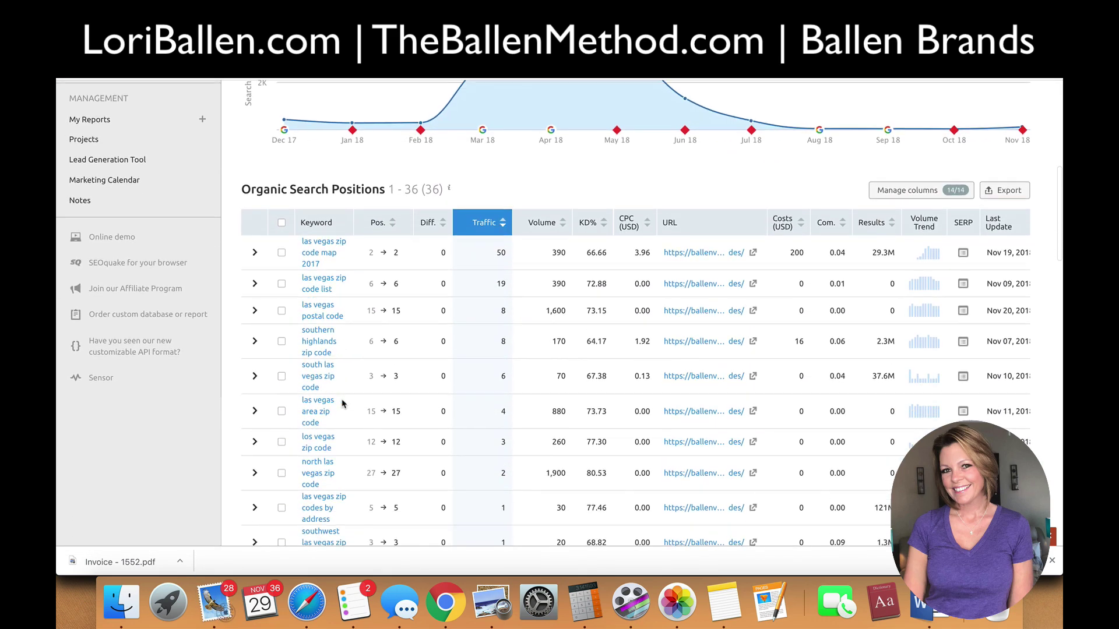
pyautogui.scroll(4, 343, 404)
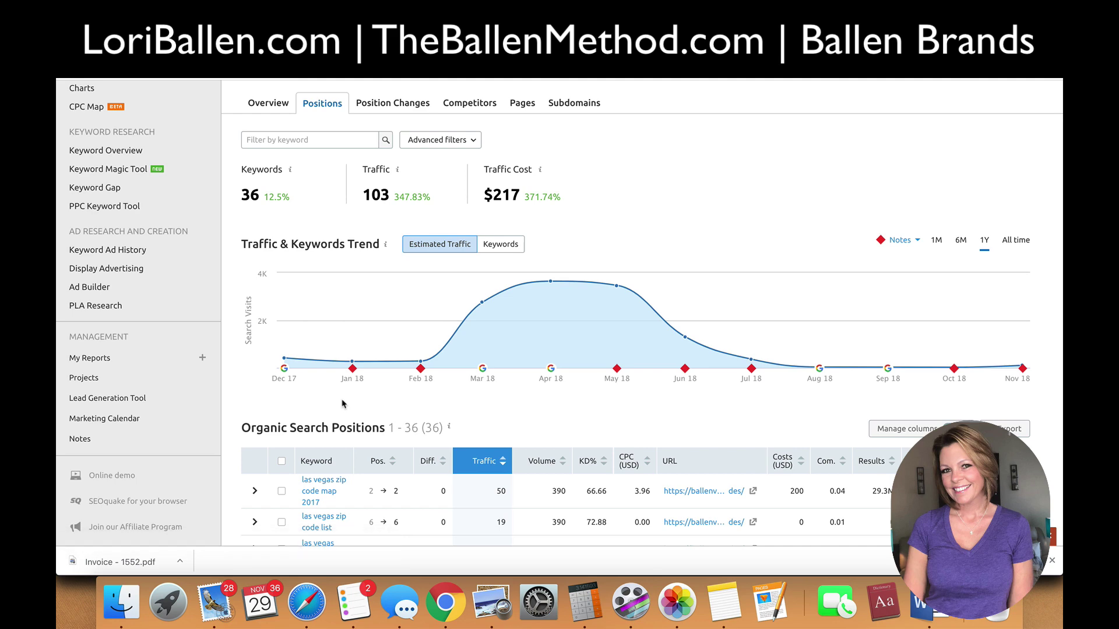
pyautogui.scroll(-4, 342, 404)
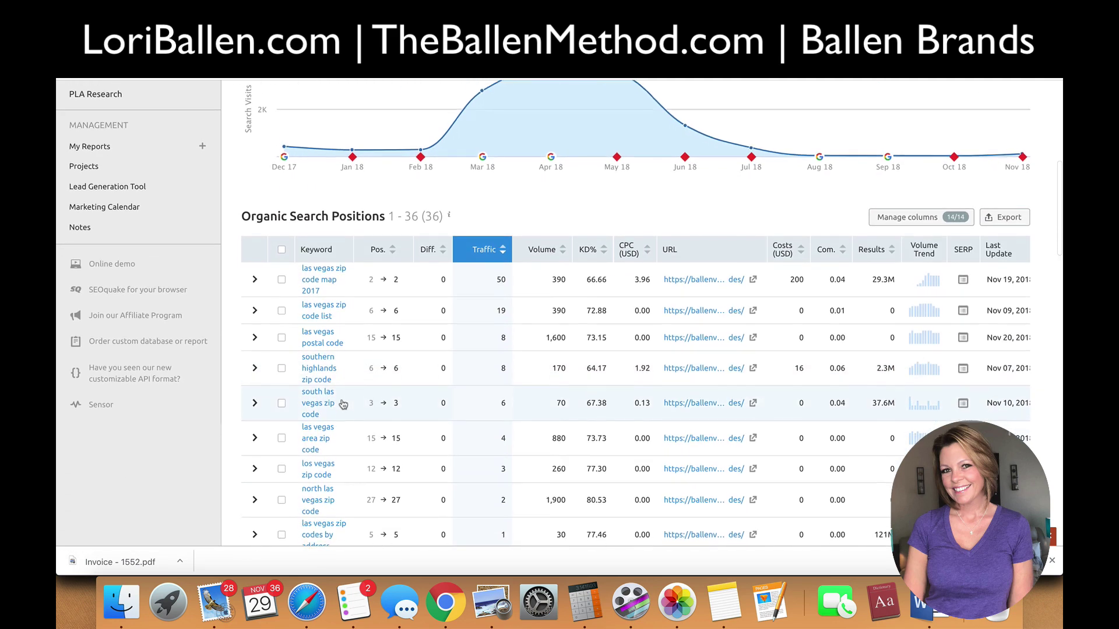
pyautogui.scroll(-3, 343, 404)
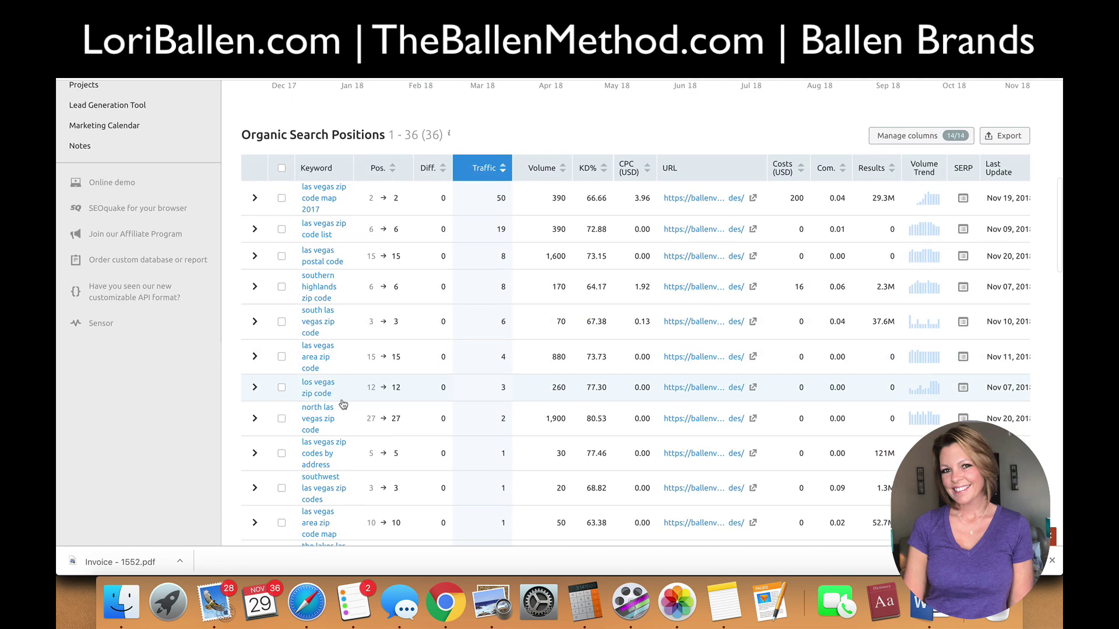
pyautogui.scroll(-1, 343, 403)
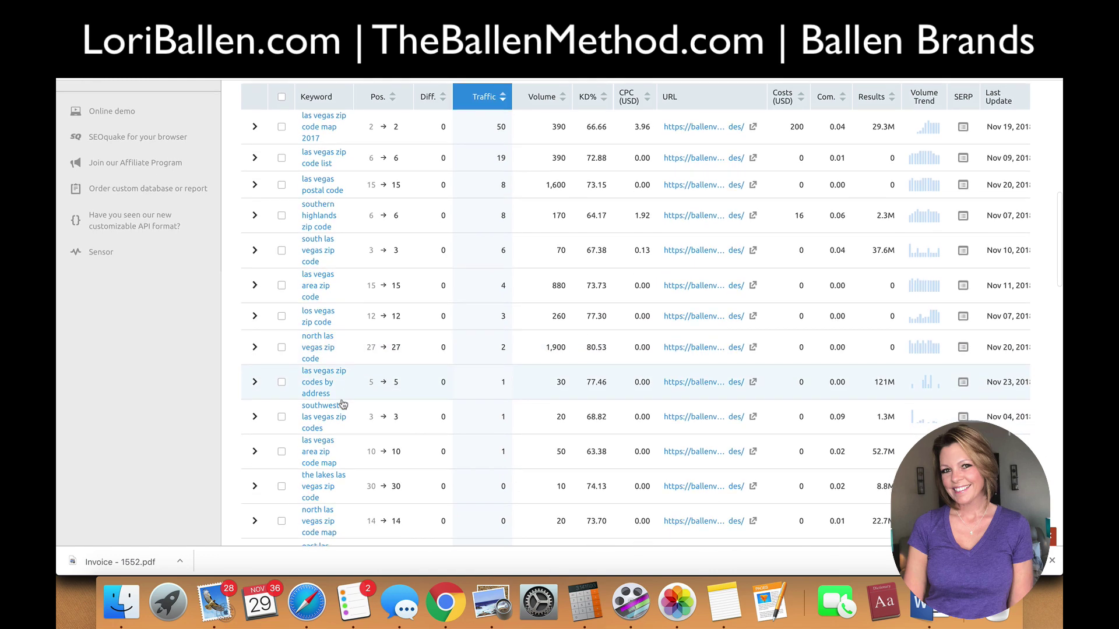
pyautogui.scroll(-3, 343, 404)
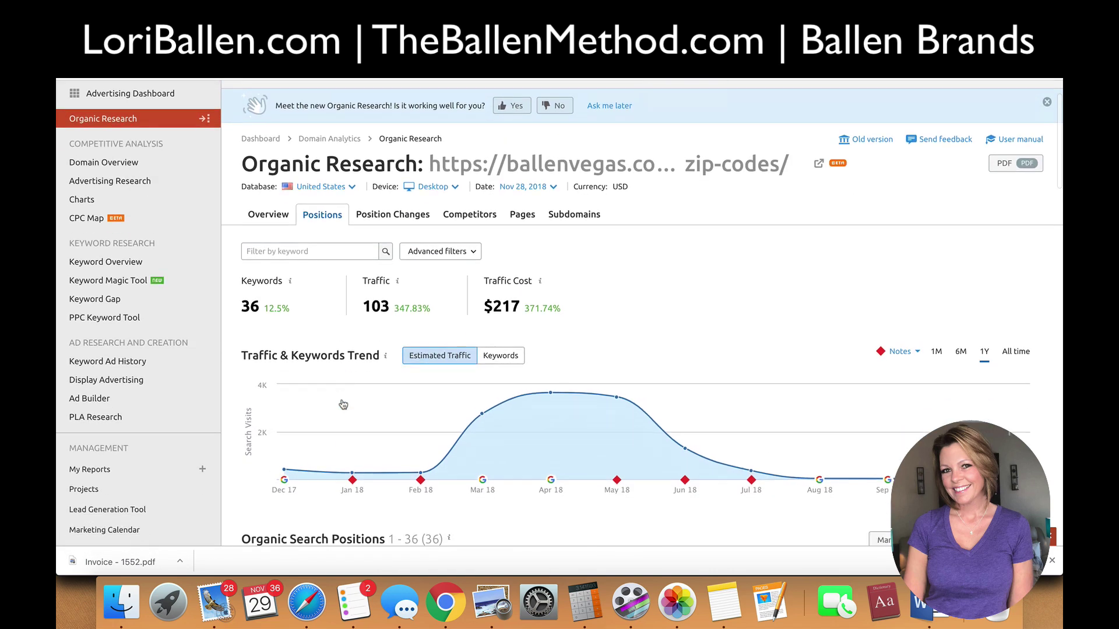
# Sort the zip-codes page's organic search positions by search volume, highest first, and review the top keywords with their rankings.
pyautogui.scroll(-6, 343, 404)
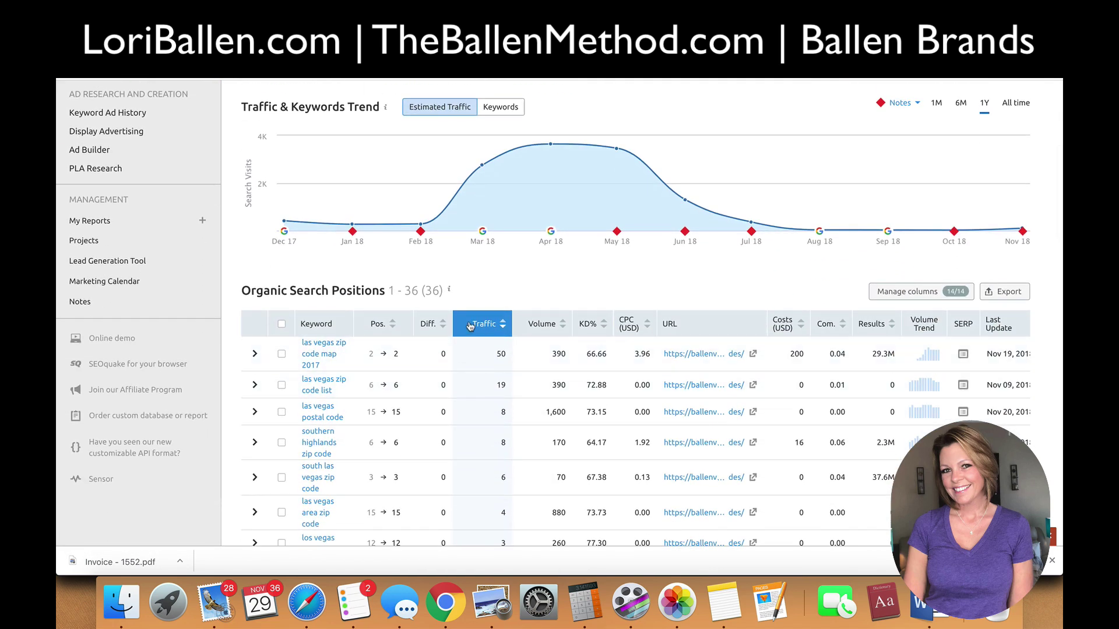
pyautogui.click(484, 326)
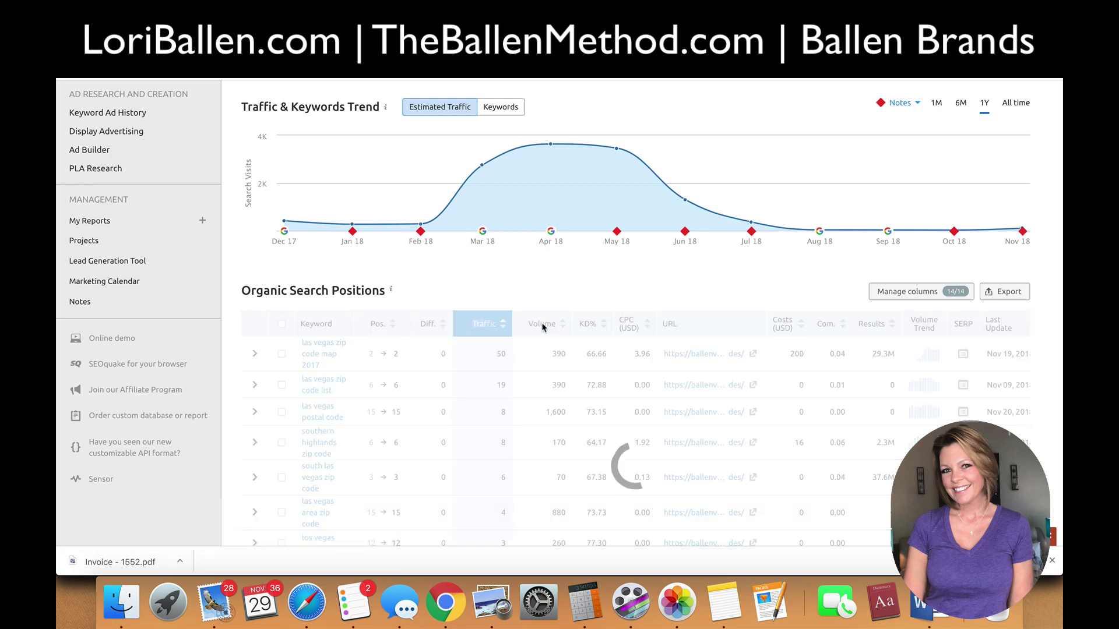
pyautogui.click(533, 325)
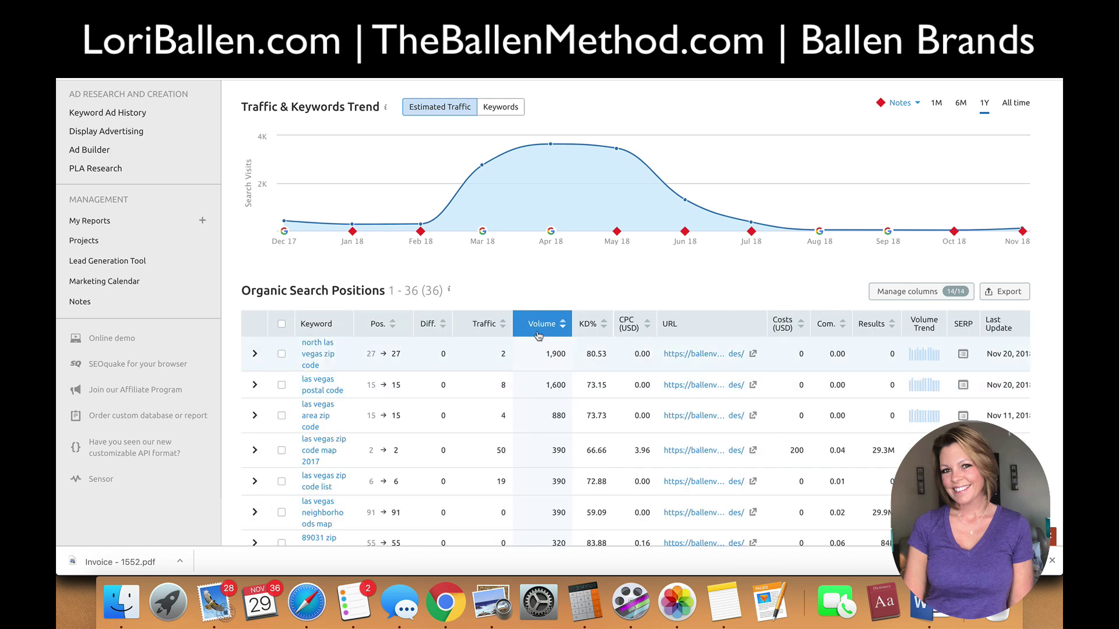
pyautogui.scroll(-1, 361, 356)
pyautogui.scroll(-2, 317, 353)
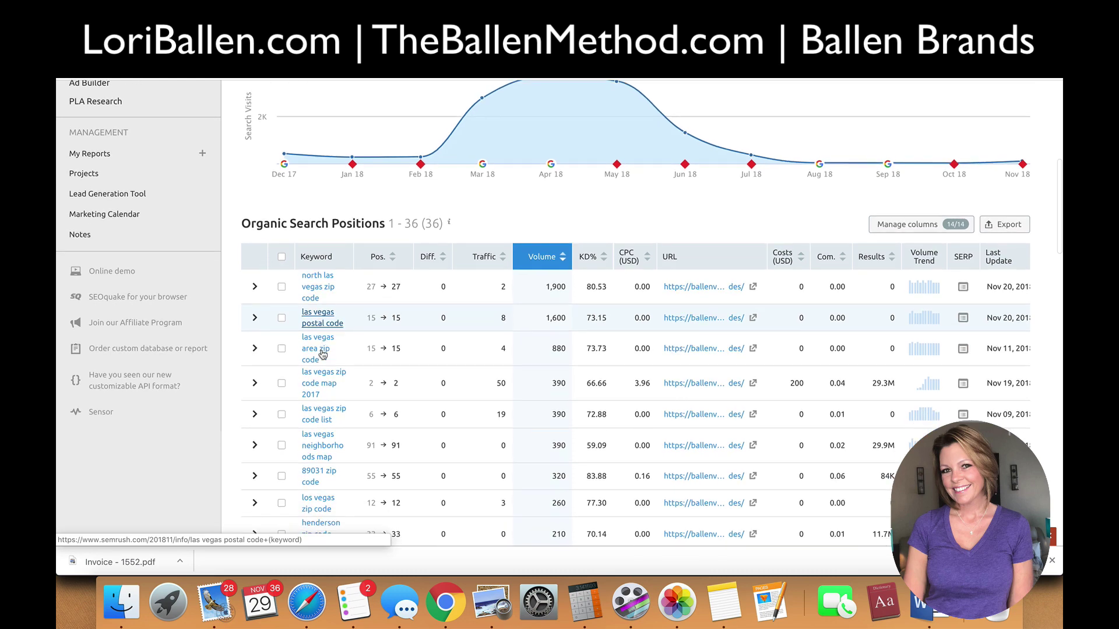
pyautogui.scroll(-1, 315, 358)
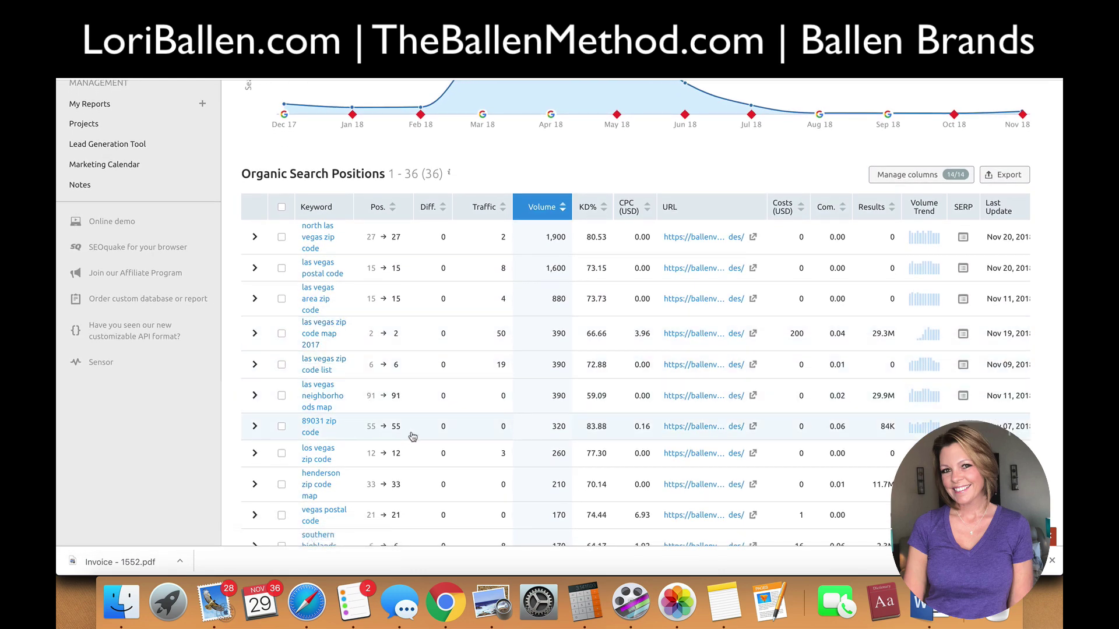
pyautogui.scroll(10, 413, 436)
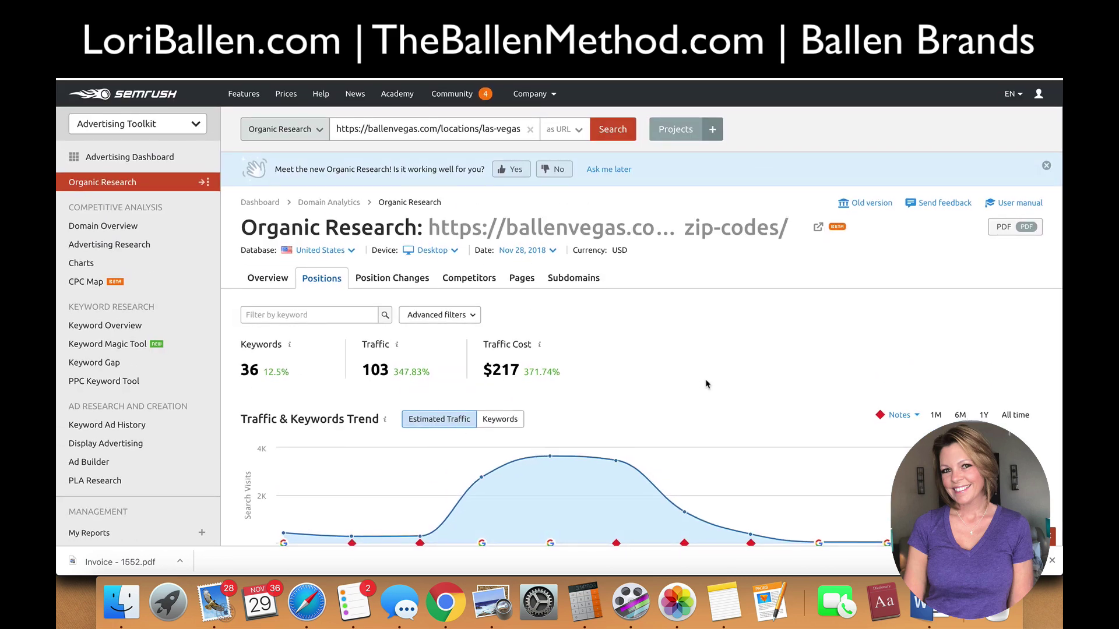
pyautogui.scroll(-3, 693, 386)
pyautogui.scroll(-3, 707, 384)
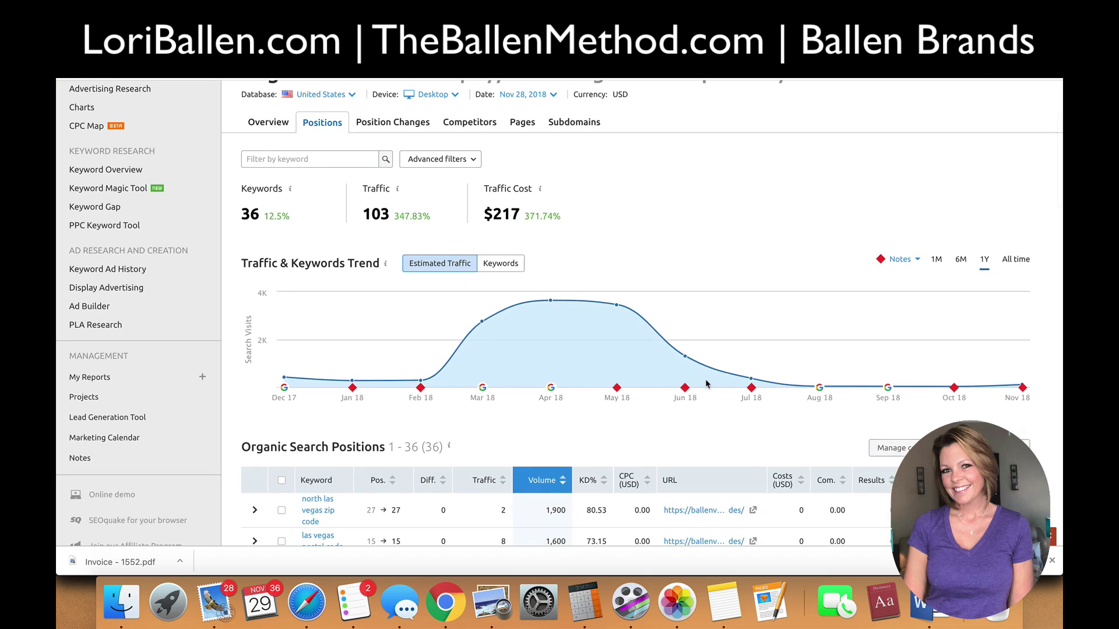
pyautogui.scroll(3, 705, 382)
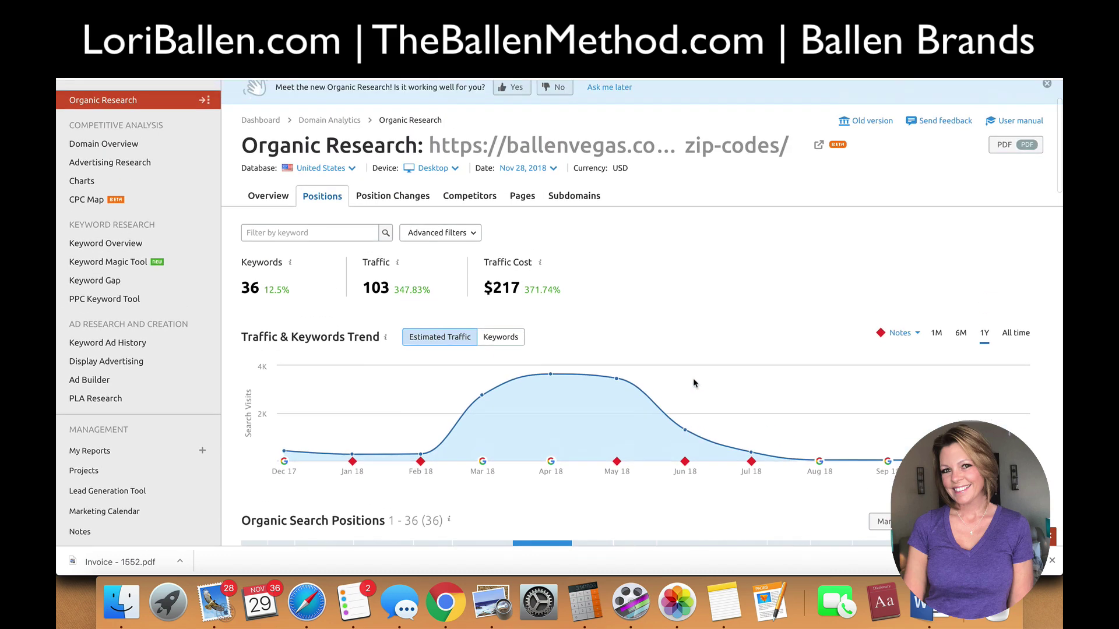
pyautogui.scroll(2, 694, 383)
pyautogui.scroll(-2, 691, 380)
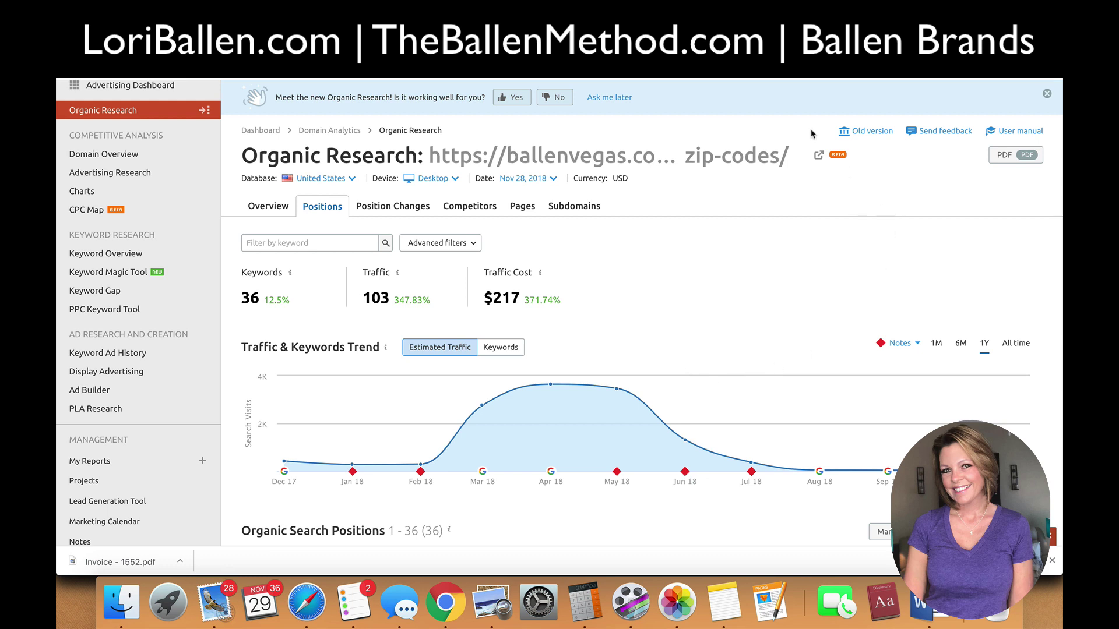
pyautogui.click(751, 11)
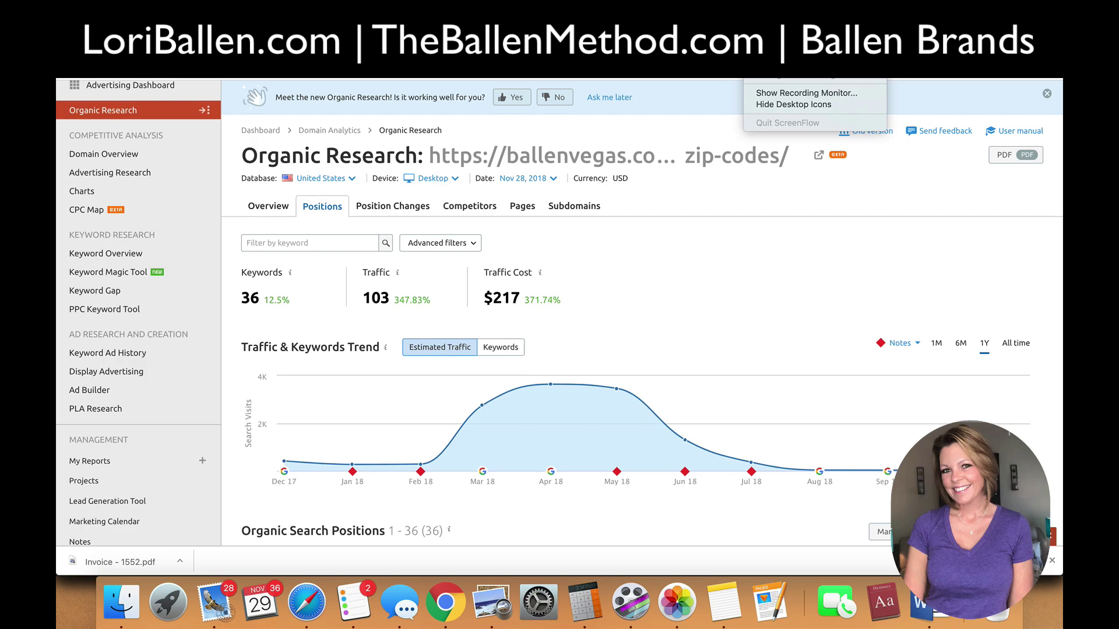